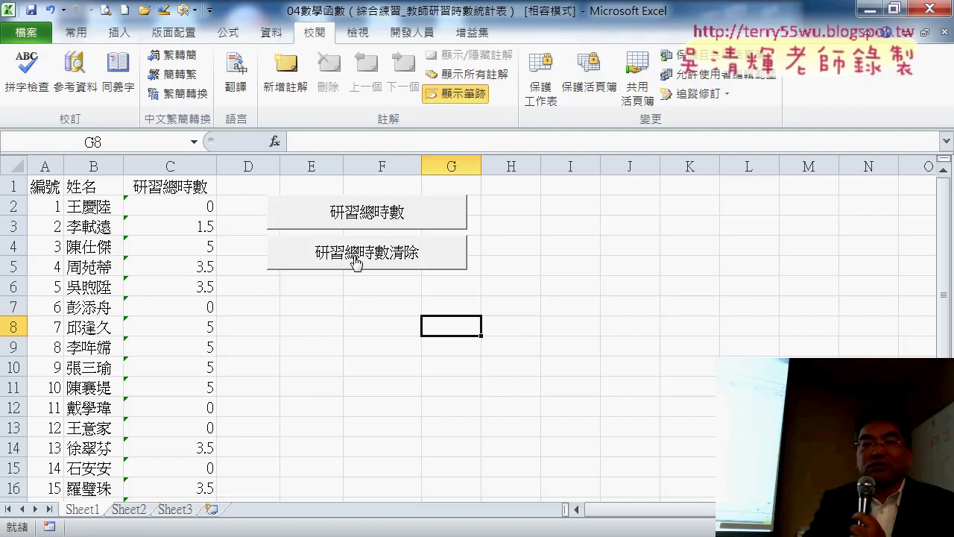
Clear and refill the column C training hours, then compare the SUMIF formulas in C2 and C3
left_click(355, 258)
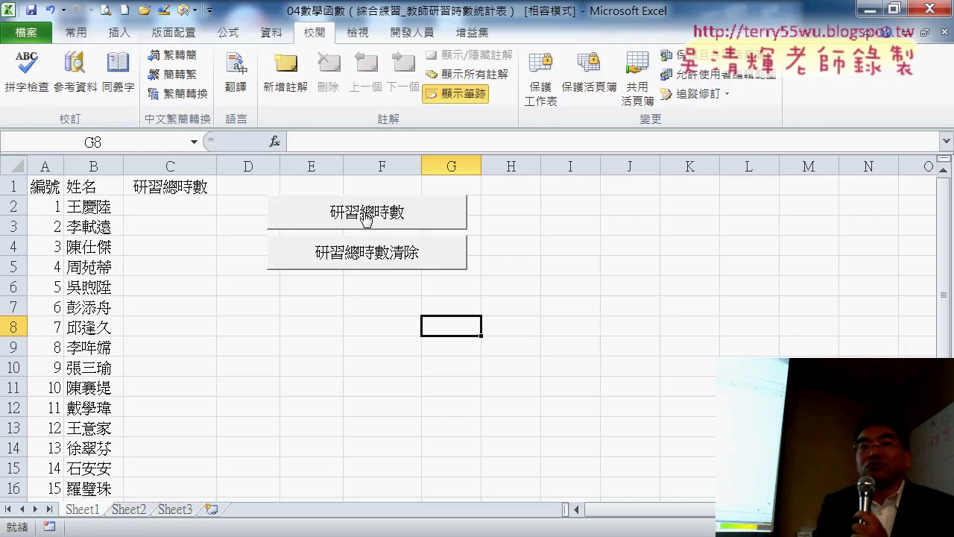
left_click(366, 218)
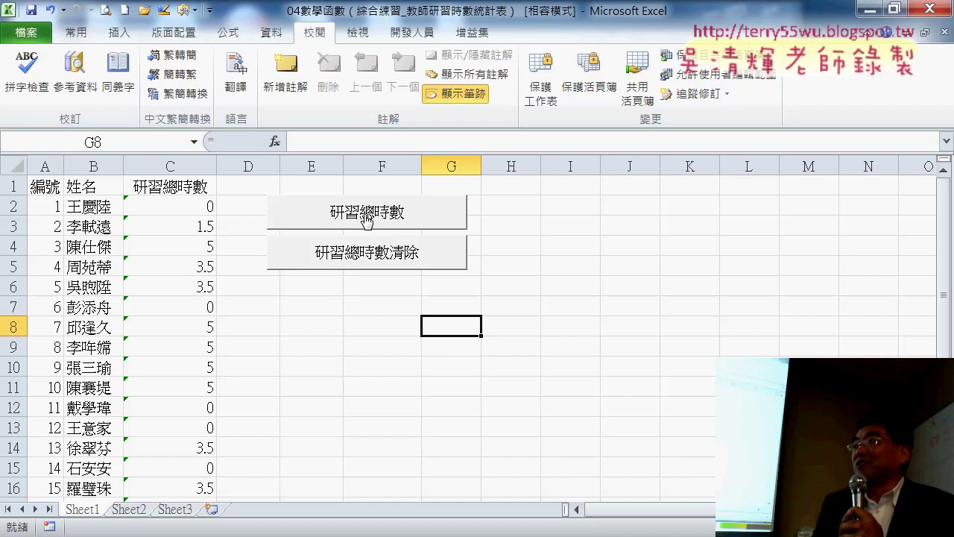
left_click(189, 212)
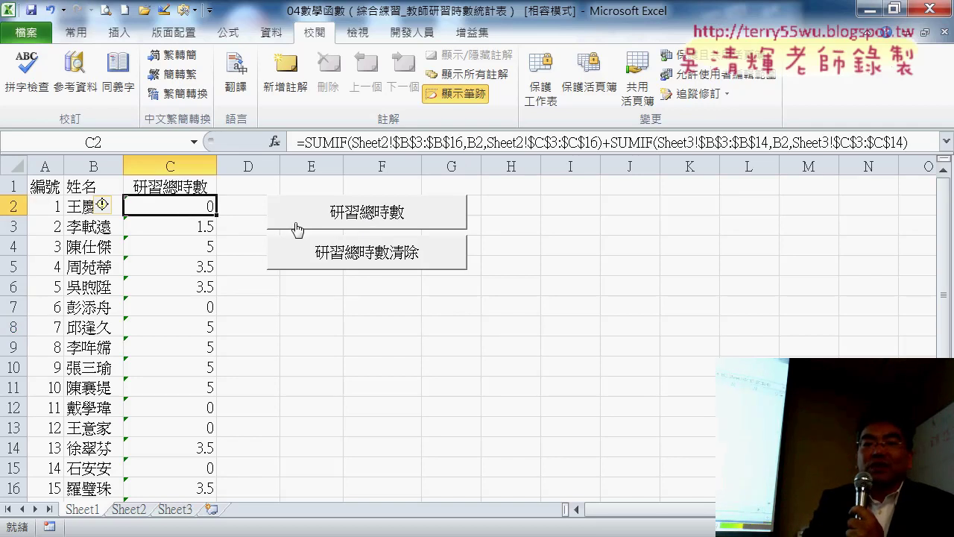
left_click(188, 232)
left_click(189, 208)
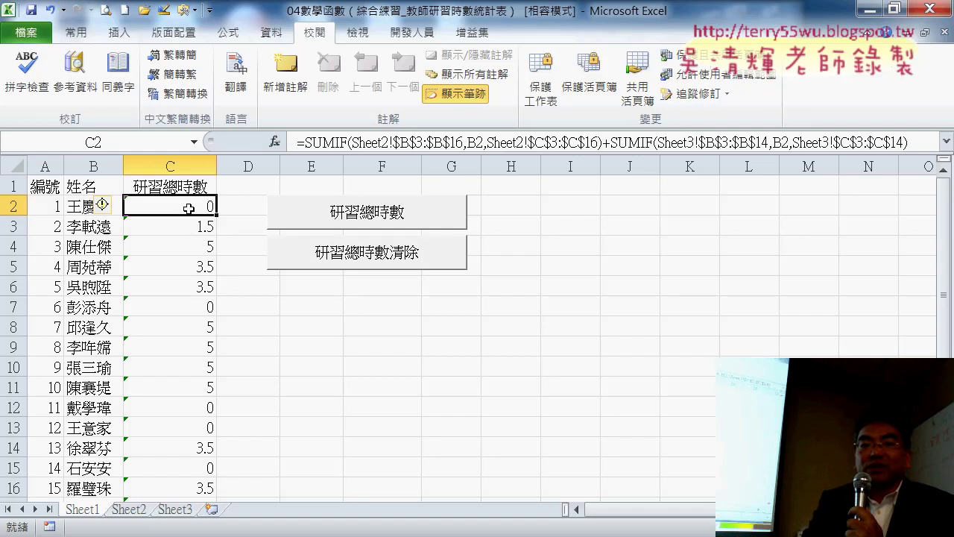
left_click(194, 228)
left_click(193, 204)
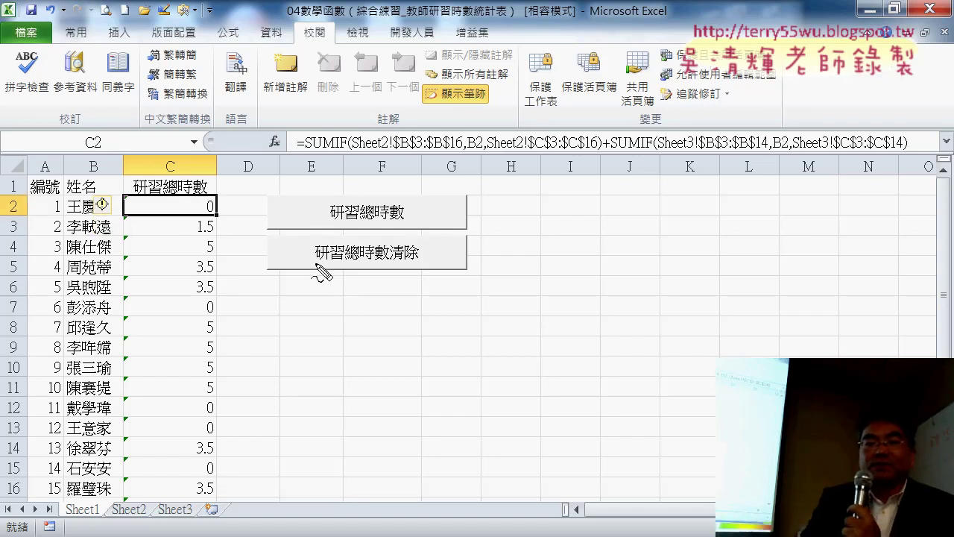
Highlight both B2 criteria in the SUMIF formula, then bring up the hours button's options
left_click_drag(473, 149, 484, 150)
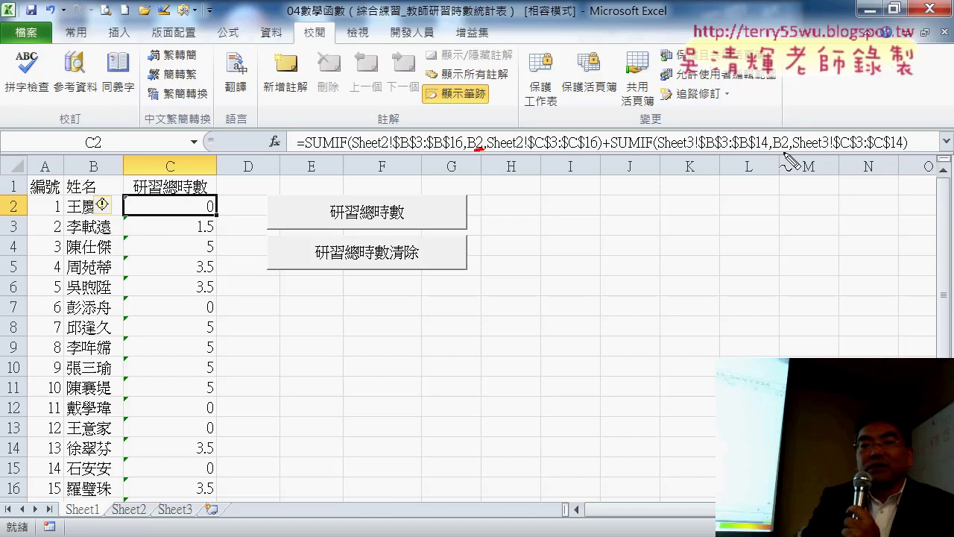
left_click_drag(780, 149, 792, 149)
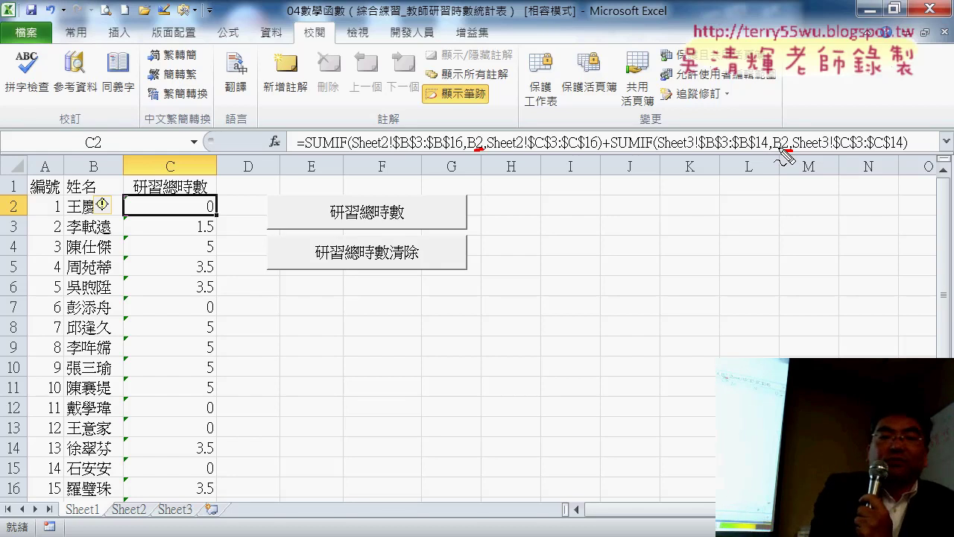
key("Escape")
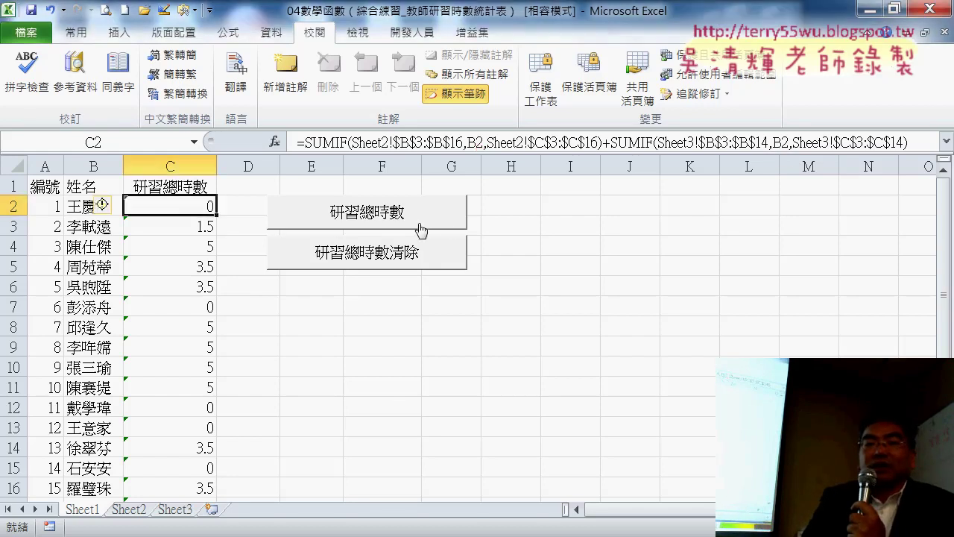
right_click(420, 220)
Open the button's assigned macro code in the VBA editor and enlarge the code view
left_click(498, 363)
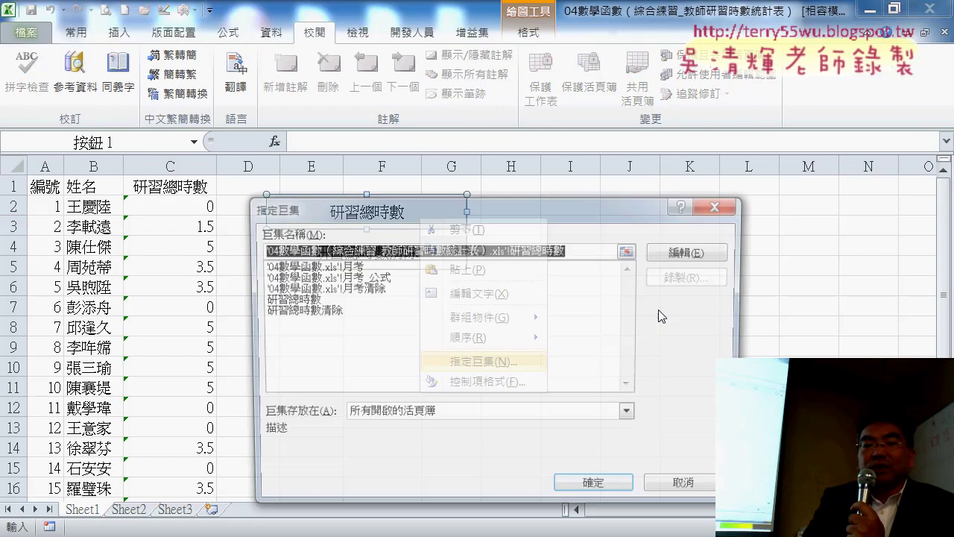
left_click(676, 246)
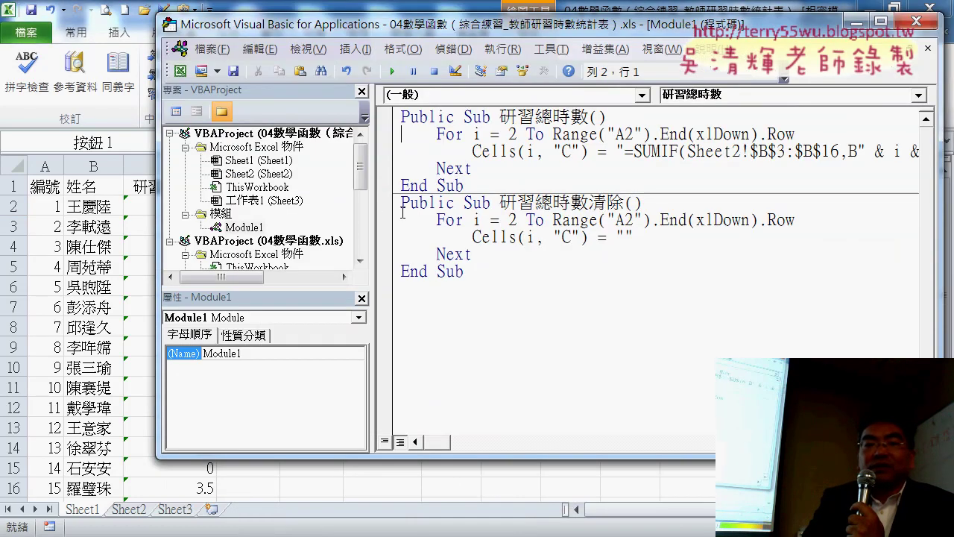
left_click_drag(373, 211, 237, 211)
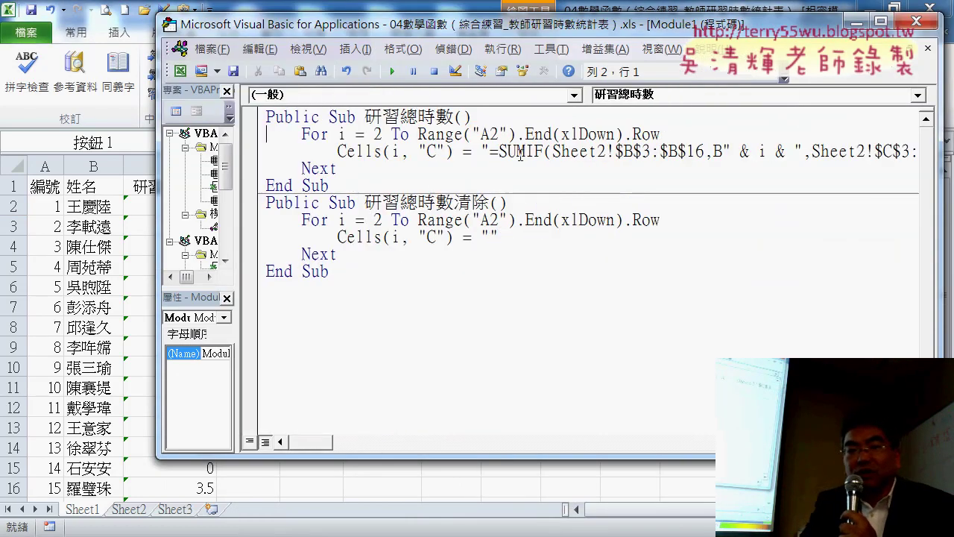
left_click_drag(627, 27, 516, 29)
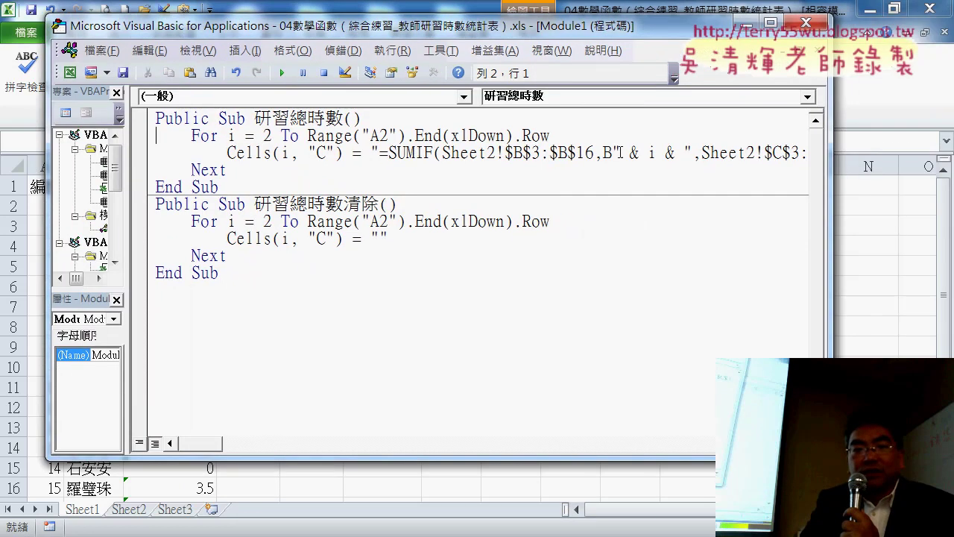
Highlight the " & i & " row-number pieces in both SUMIF strings and widen the project panes
left_click_drag(612, 153, 694, 155)
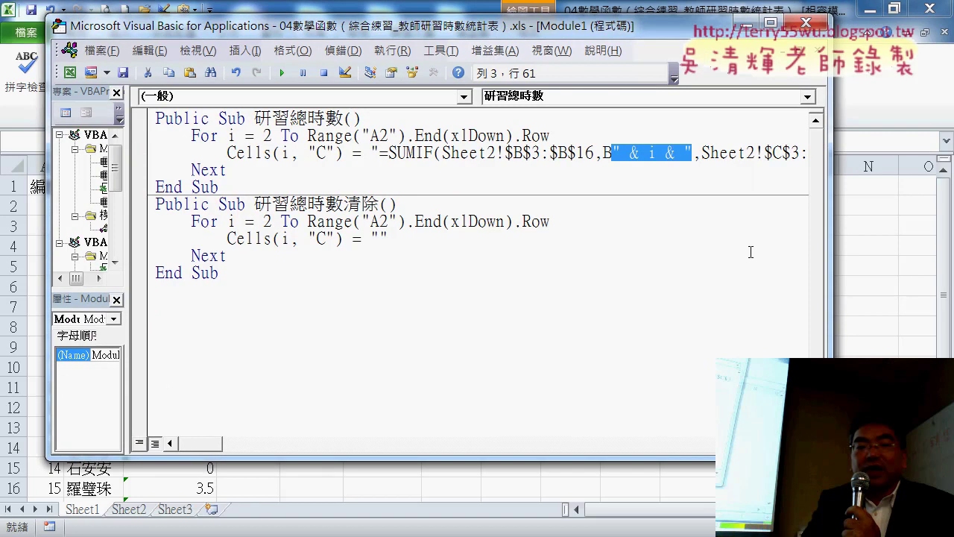
left_click_drag(220, 448, 259, 429)
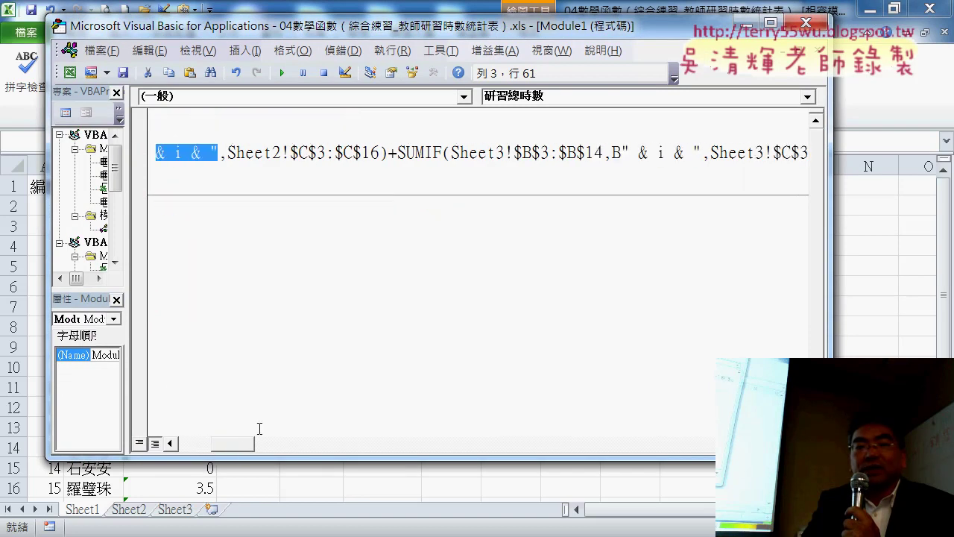
left_click_drag(622, 153, 703, 152)
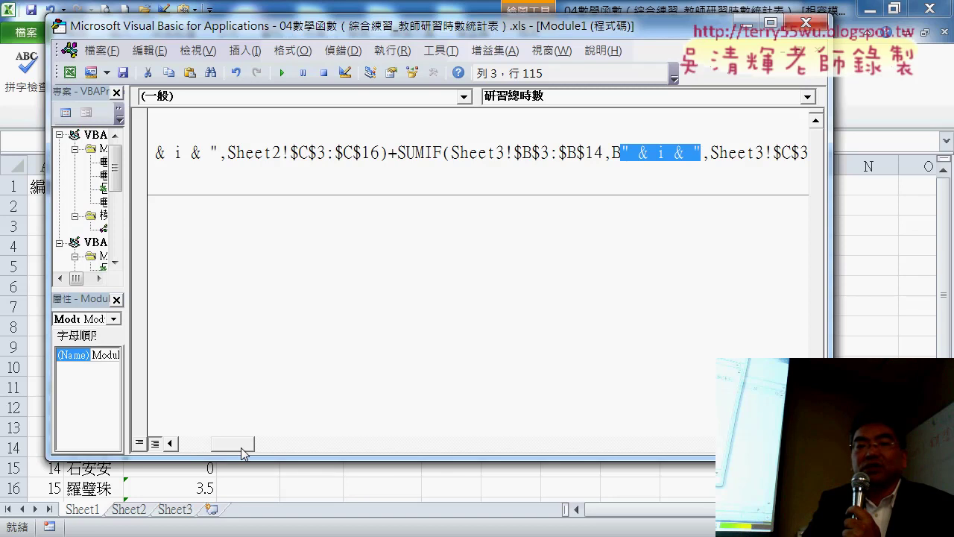
left_click_drag(242, 446, 184, 446)
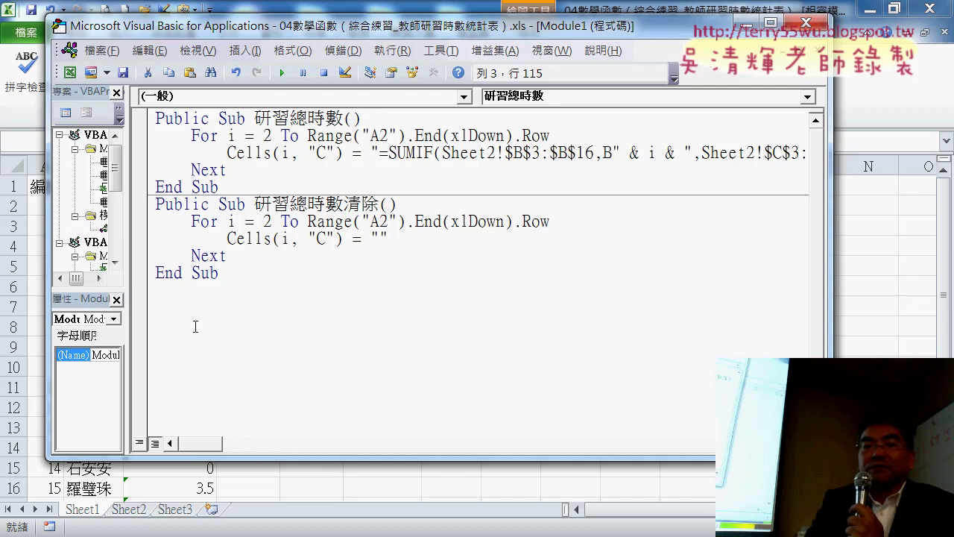
left_click_drag(124, 257, 261, 239)
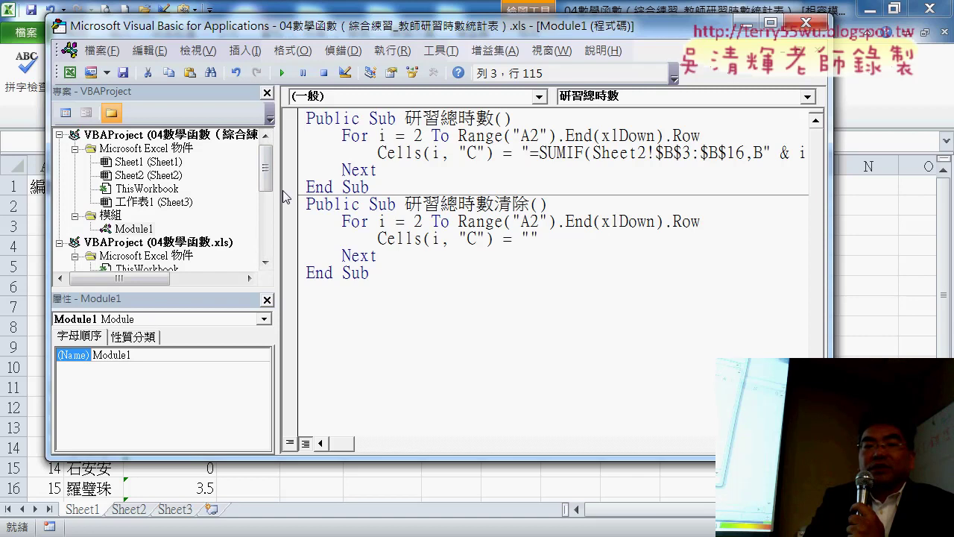
scroll(270, 239, "down", 5)
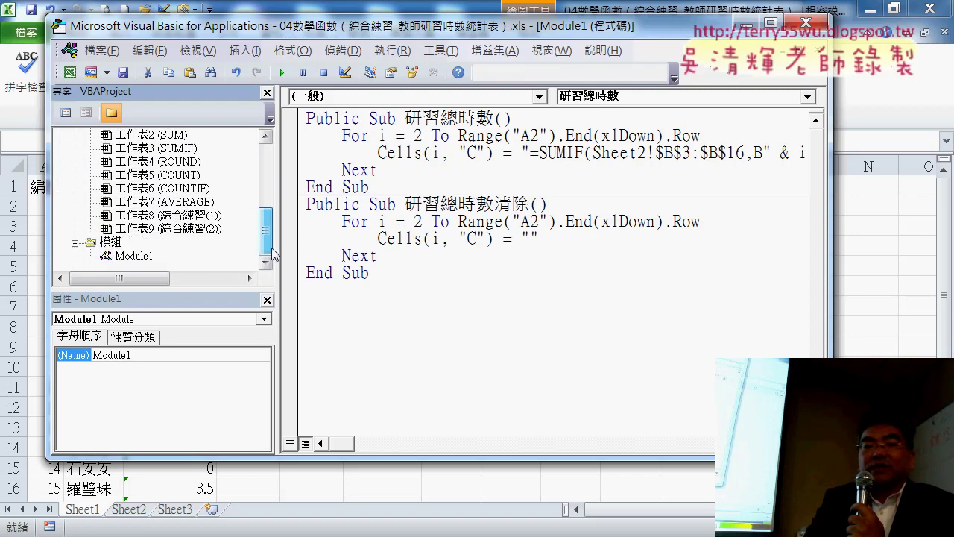
scroll(273, 254, "up", 5)
left_click(233, 137)
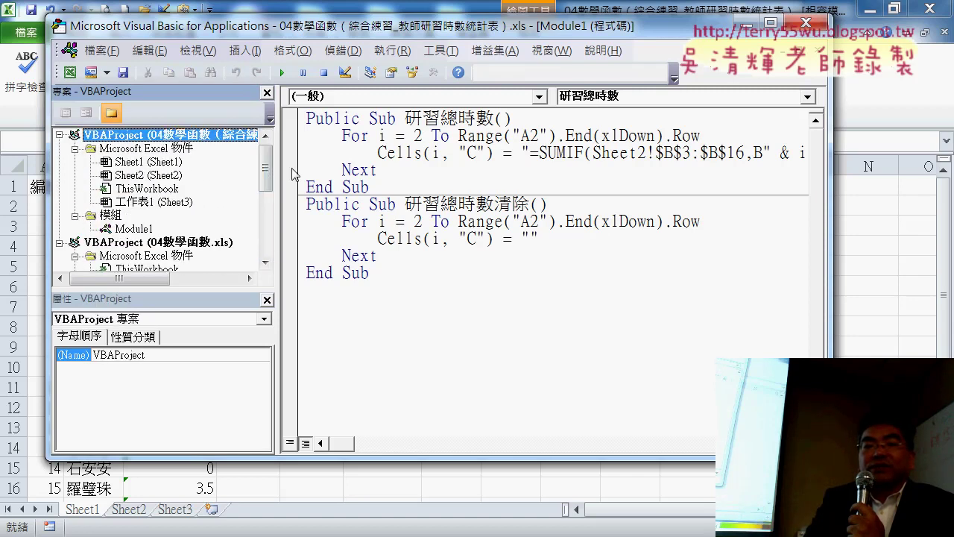
left_click_drag(278, 167, 399, 184)
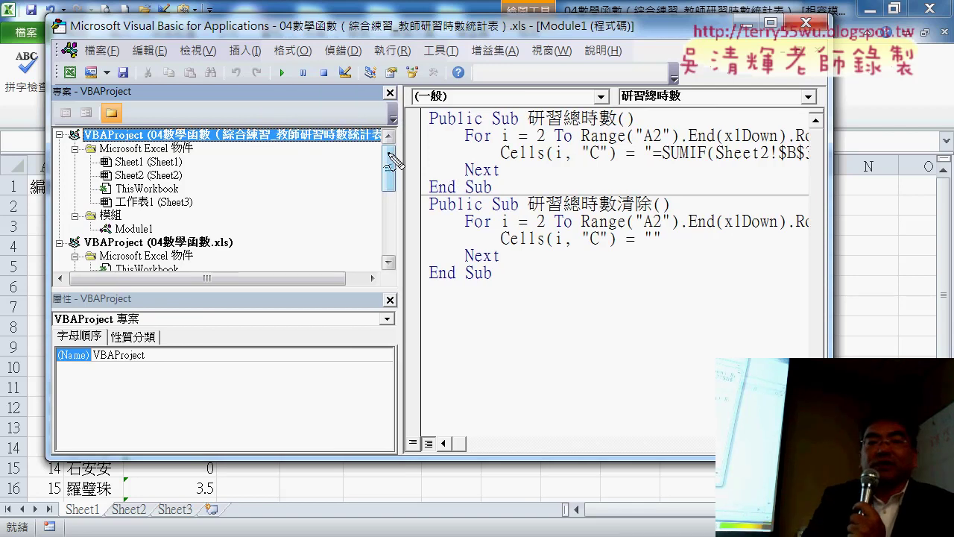
mouse_move(378, 148)
left_mouse_down()
mouse_move(252, 118)
mouse_move(402, 142)
left_mouse_up()
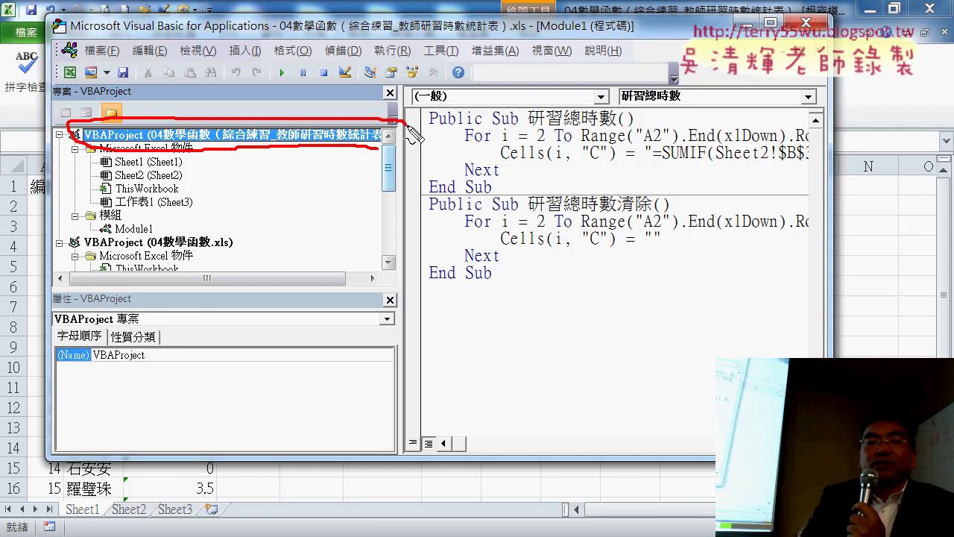
mouse_move(227, 252)
left_mouse_down()
mouse_move(63, 251)
mouse_move(246, 246)
left_mouse_up()
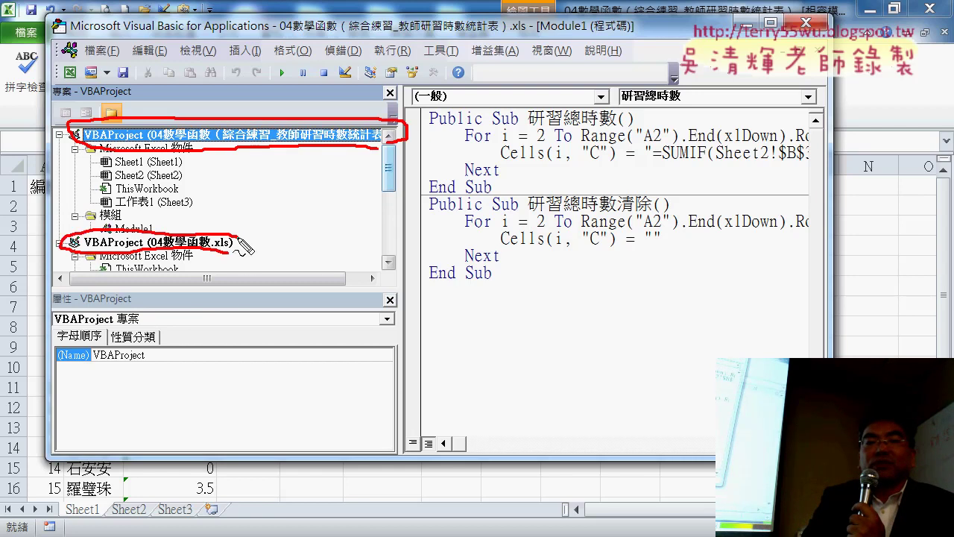
left_click_drag(340, 203, 238, 254)
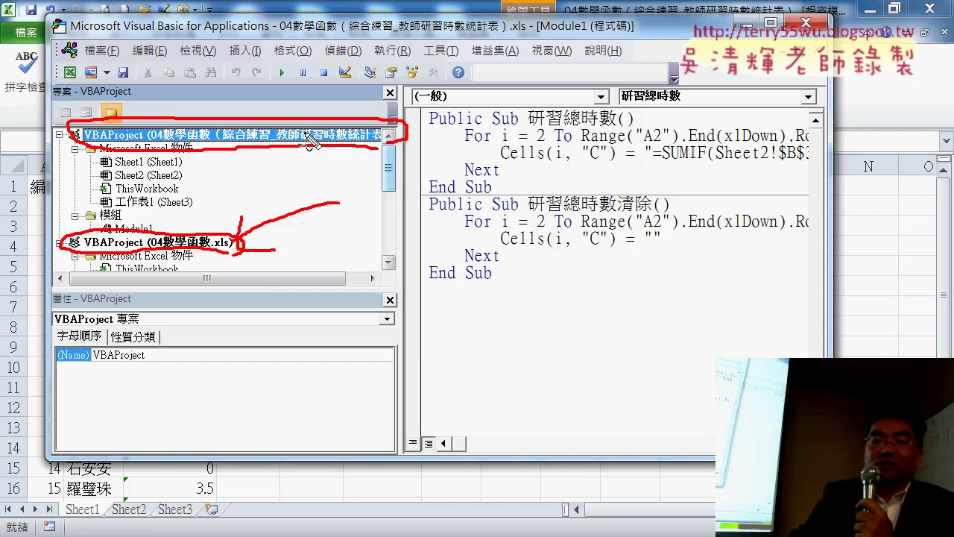
key("Escape")
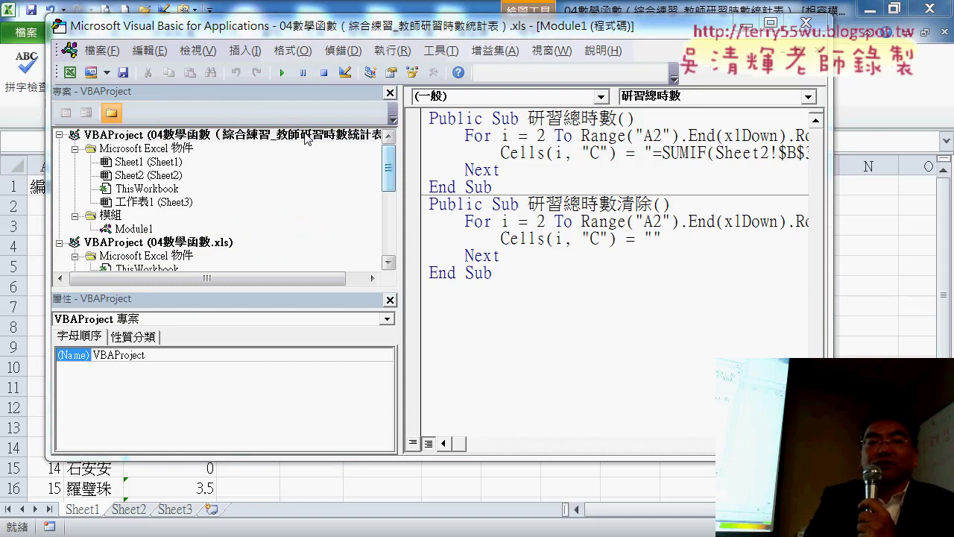
left_click_drag(395, 179, 405, 240)
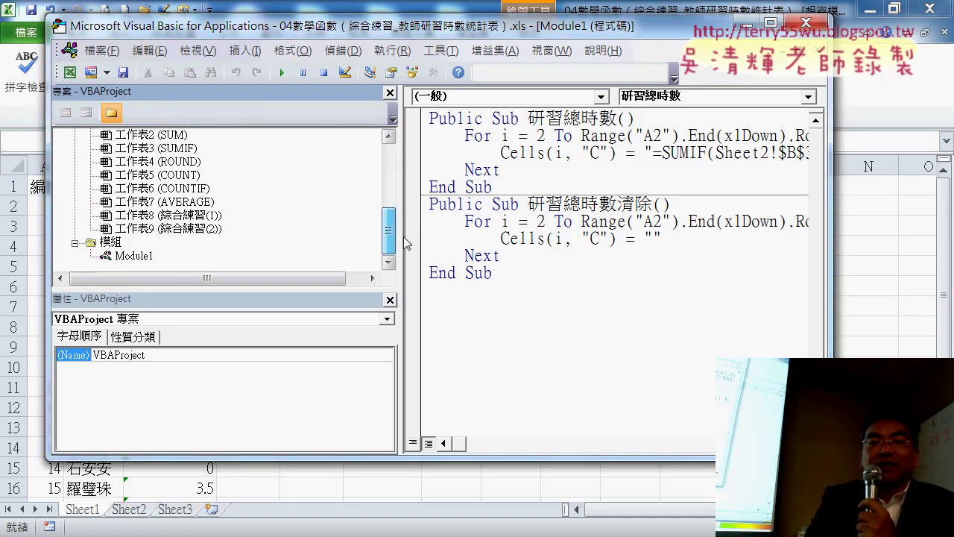
Cut all the macro code from the training-hours workbook's Module1
double_click(135, 258)
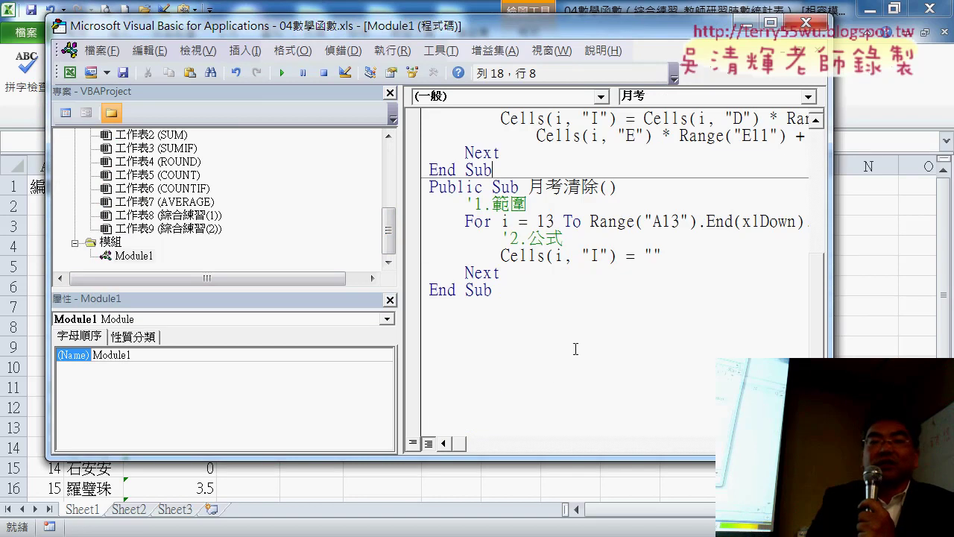
left_click_drag(389, 237, 388, 172)
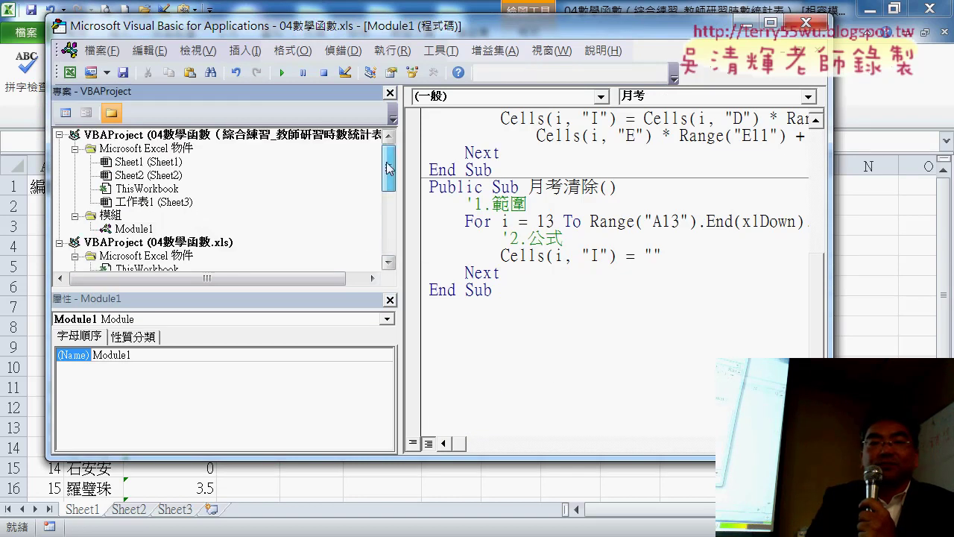
left_click(114, 229)
double_click(114, 229)
key("ctrl+a")
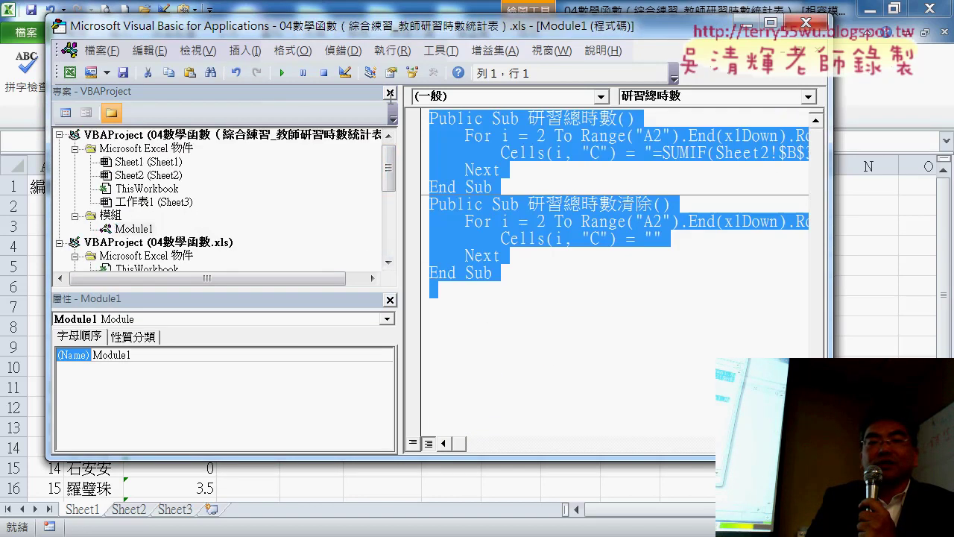
right_click(471, 176)
left_click(505, 186)
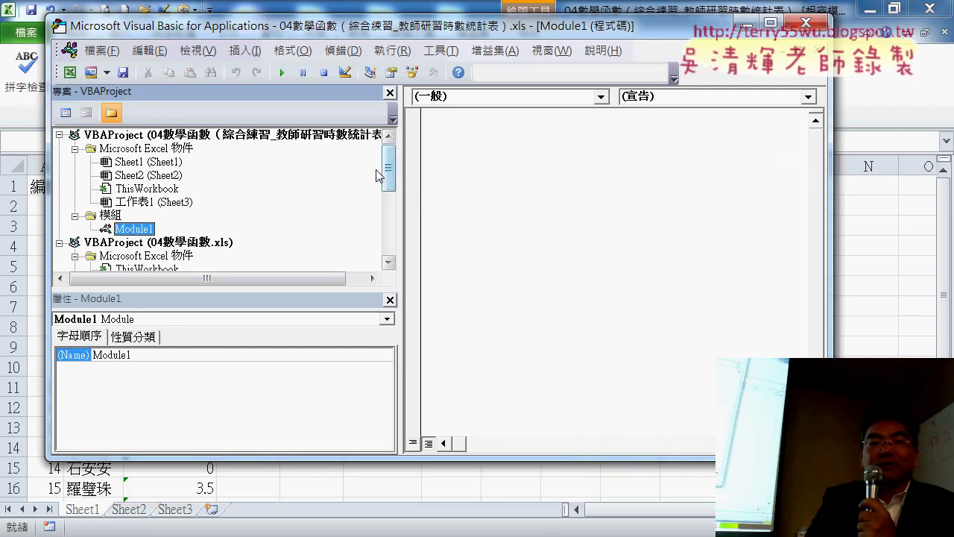
Paste the two macros after 月考清除 in 04數學函數.xls's Module1, then target 綜合練習's Module1
left_click_drag(389, 175, 388, 239)
double_click(117, 256)
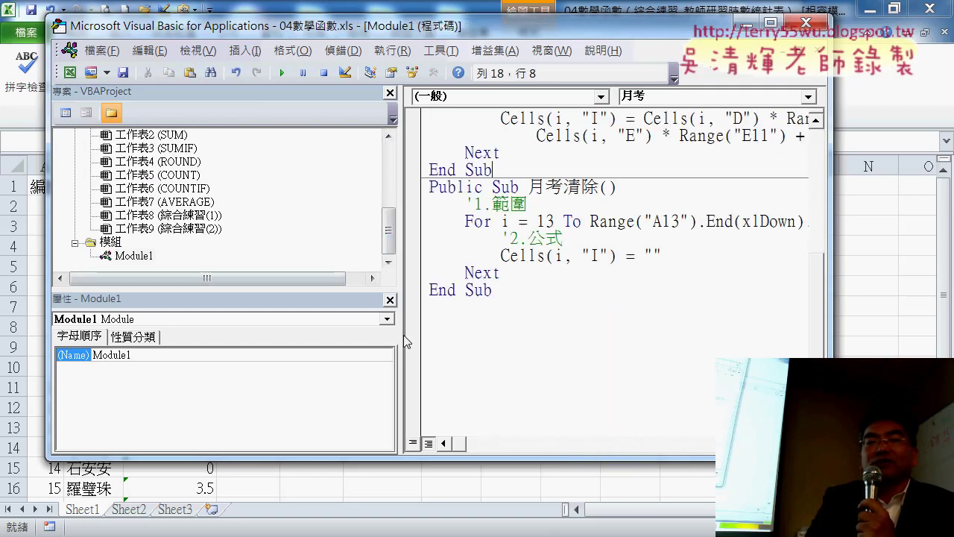
right_click(468, 347)
left_click(513, 101)
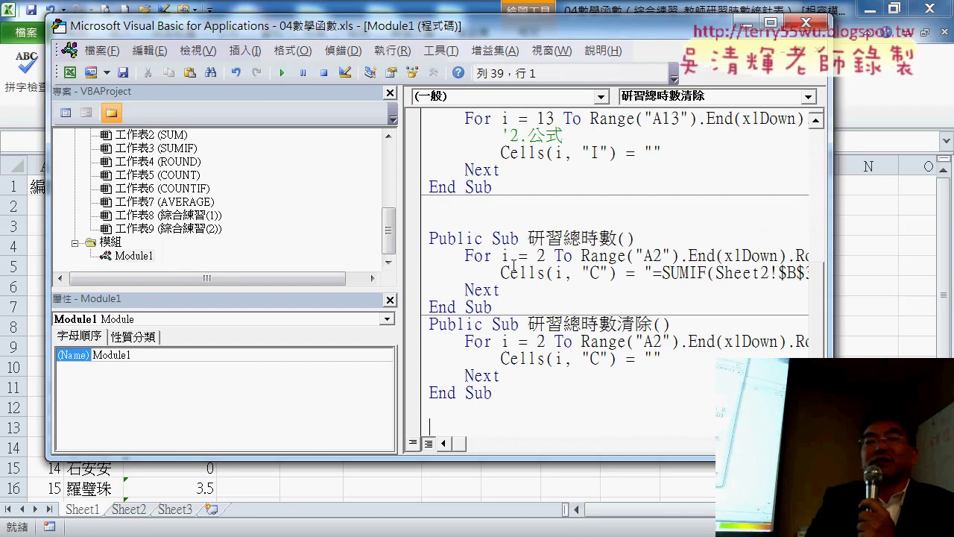
left_click_drag(389, 231, 388, 145)
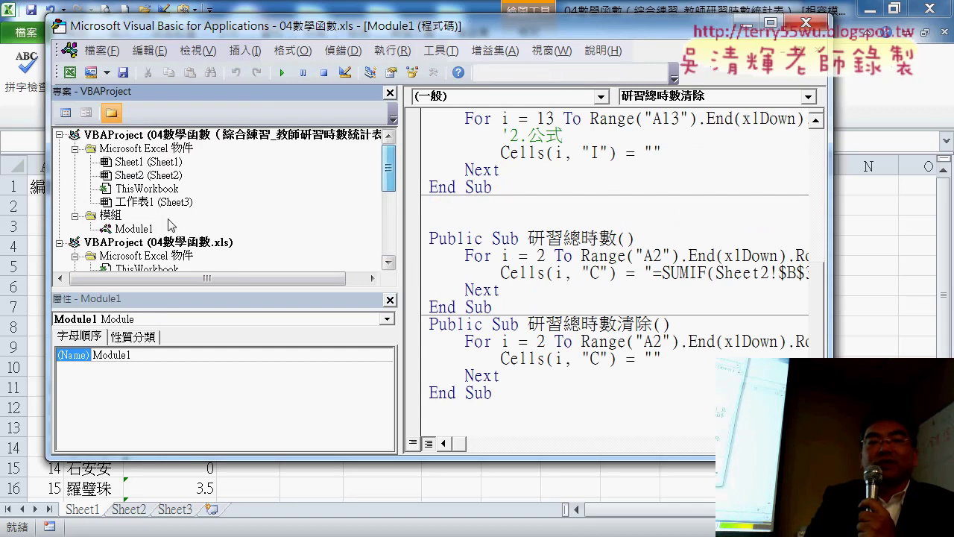
double_click(131, 229)
right_click(130, 235)
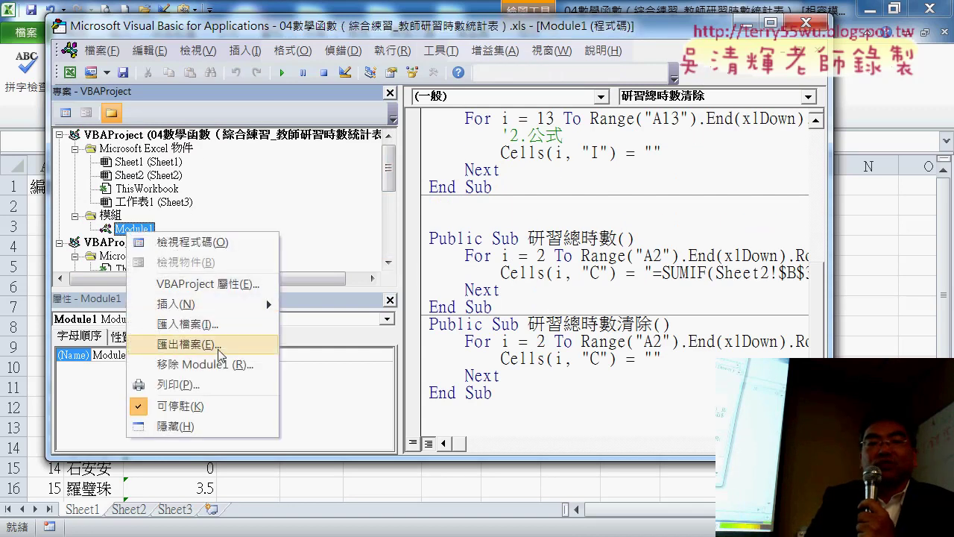
Remove Module1 from the 綜合練習 project without exporting it
left_click(216, 384)
left_click(486, 341)
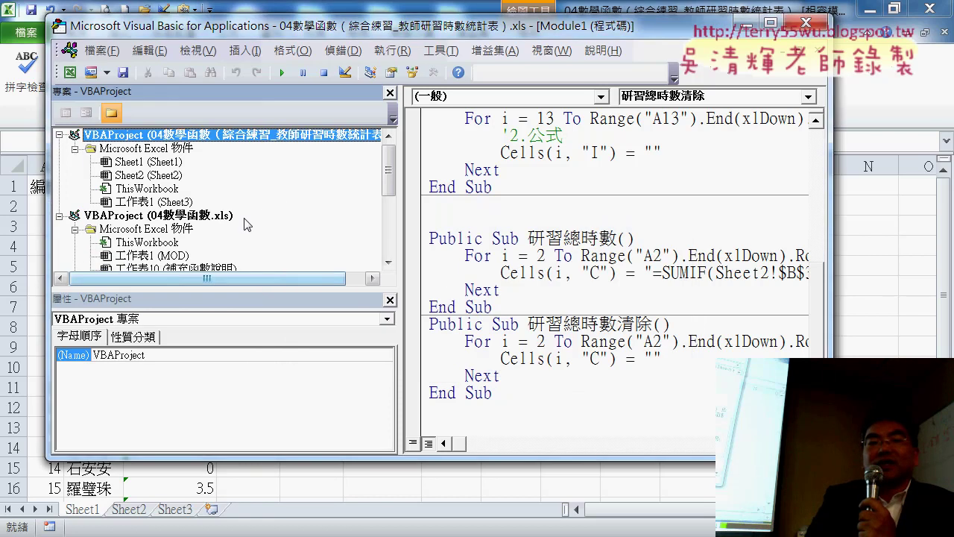
left_click(142, 202)
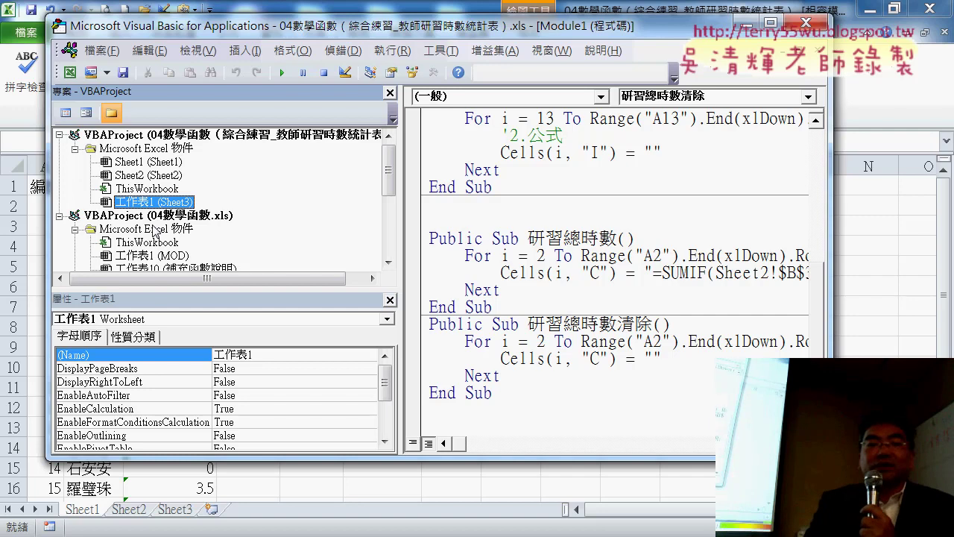
Select the 綜合練習 VBAProject node and drag the pane splitter left and back right
left_click(268, 136)
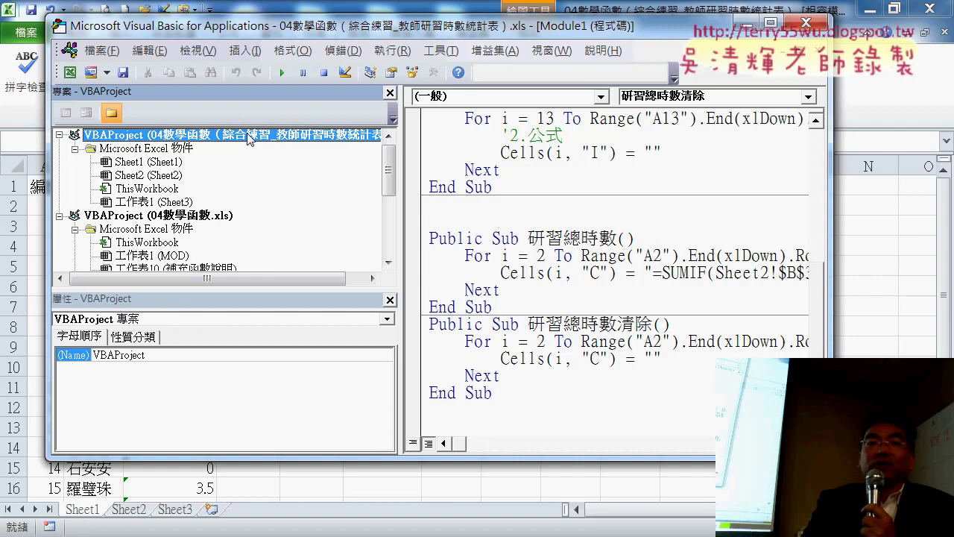
right_click(170, 135)
left_click(366, 200)
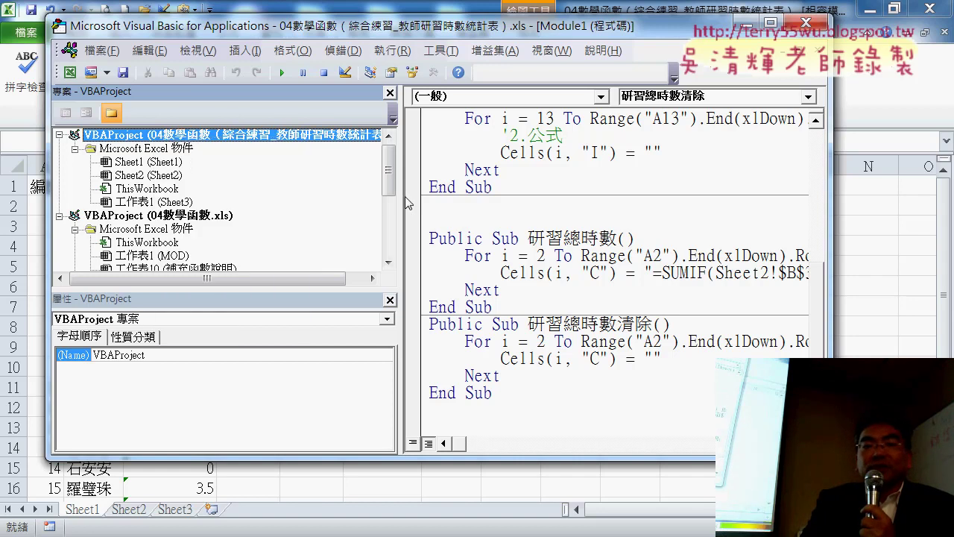
left_click_drag(401, 195, 242, 201)
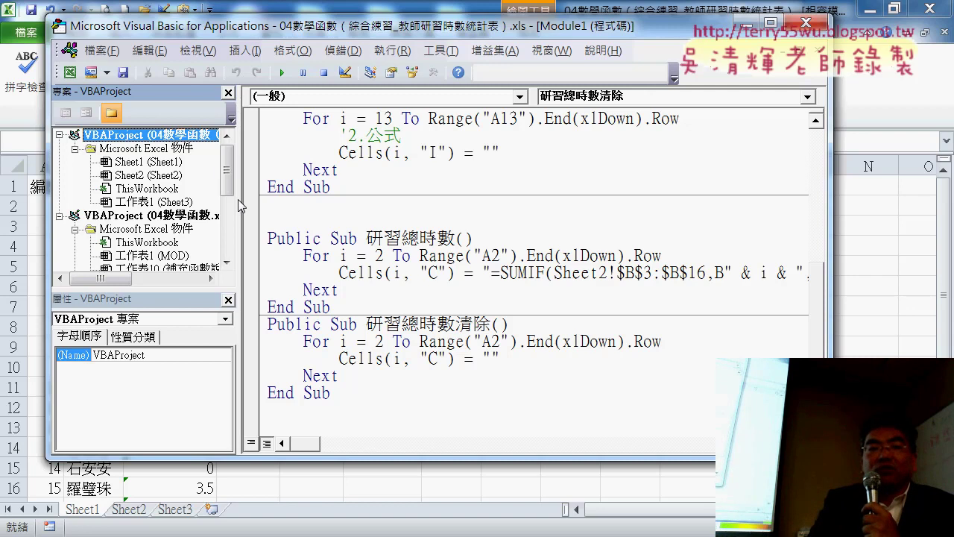
left_click_drag(241, 206, 387, 201)
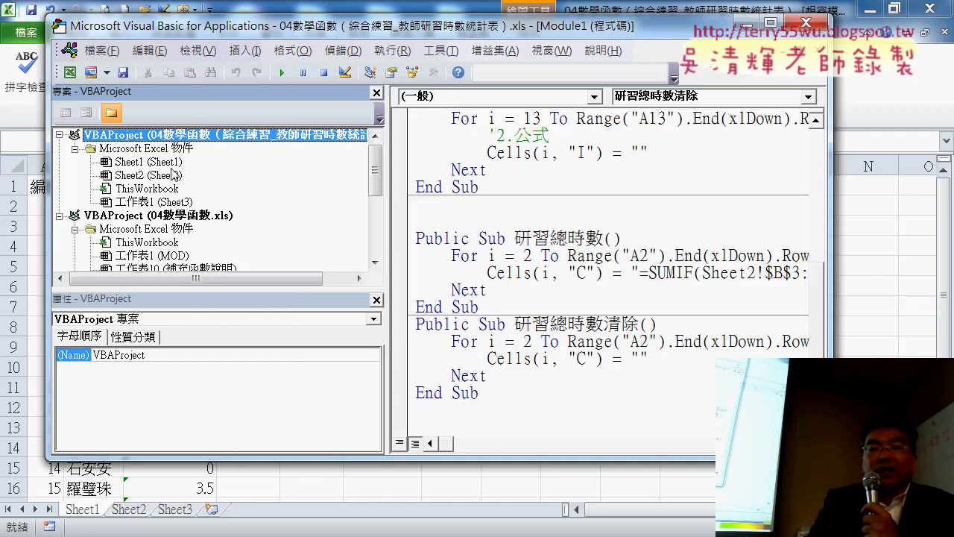
Insert a new module into 綜合練習 and cut the two macros from 04數學函數.xls's Module1
right_click(162, 162)
mouse_move(223, 231)
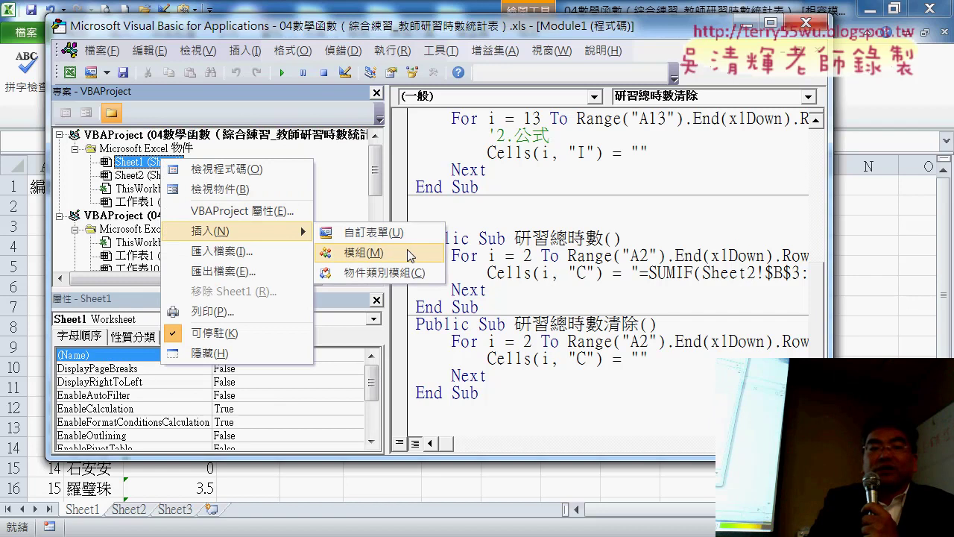
left_click(409, 256)
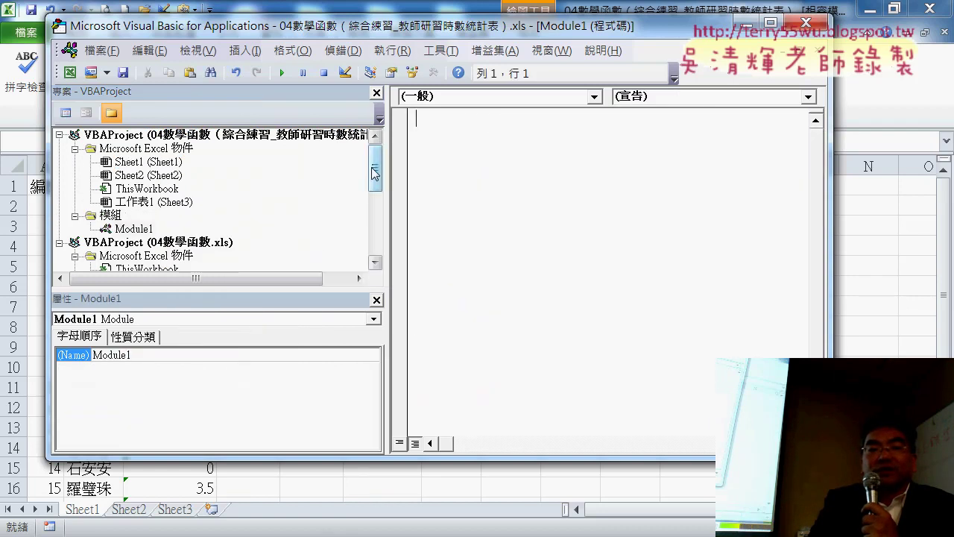
left_click_drag(375, 173, 375, 236)
left_click(134, 255)
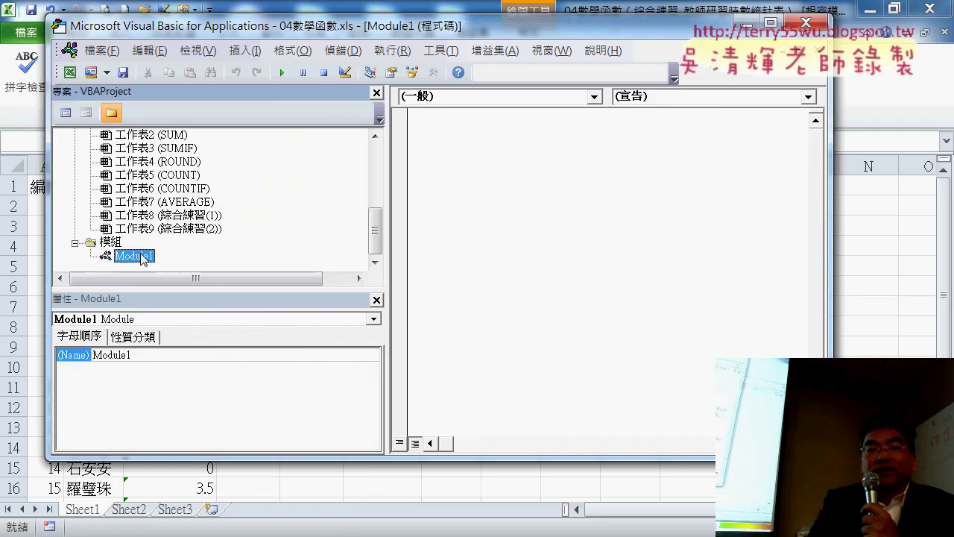
double_click(142, 259)
left_click_drag(525, 397, 391, 243)
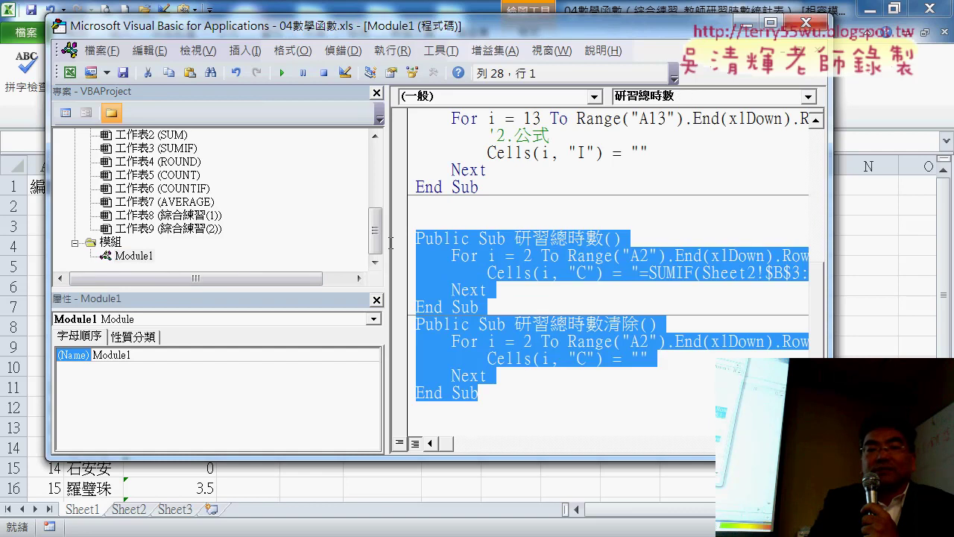
right_click(468, 260)
left_click(491, 265)
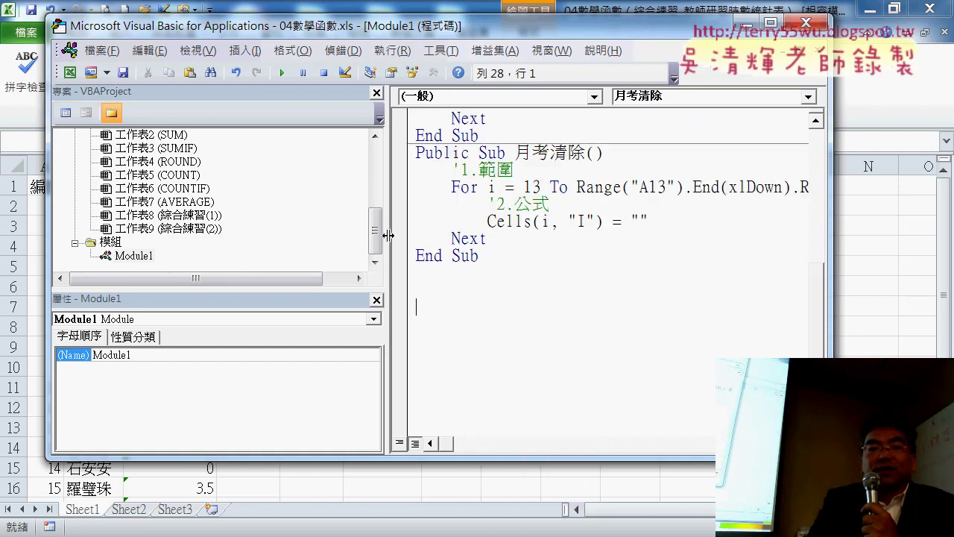
Paste 研習總時數 and 研習總時數清除 into 綜合練習's new Module1
left_click_drag(376, 231, 375, 158)
left_click(134, 229)
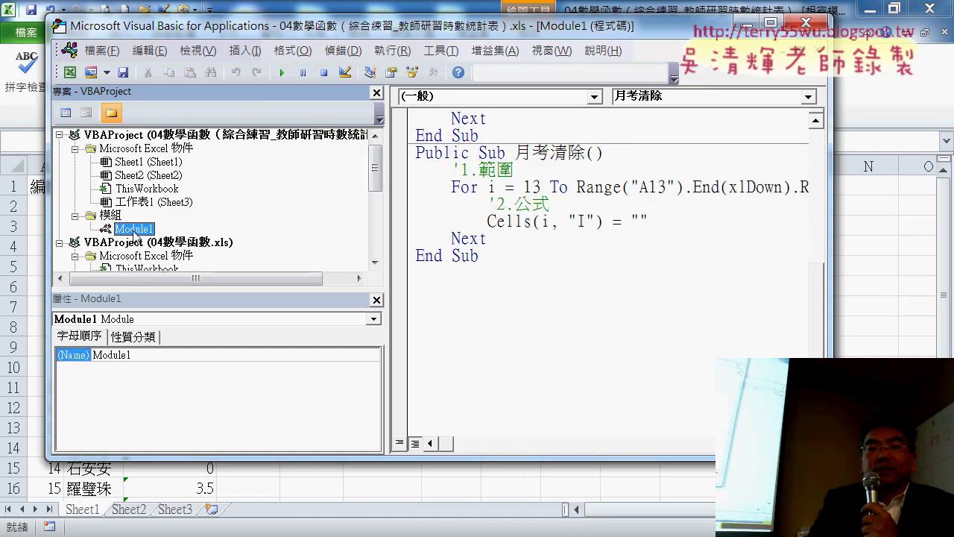
double_click(134, 229)
right_click(482, 207)
left_click(498, 203)
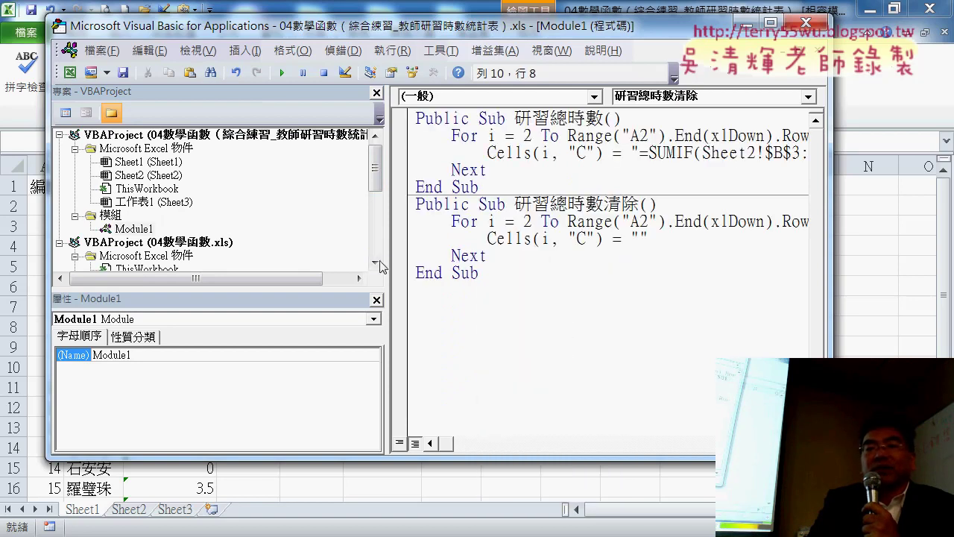
left_click_drag(382, 264, 257, 264)
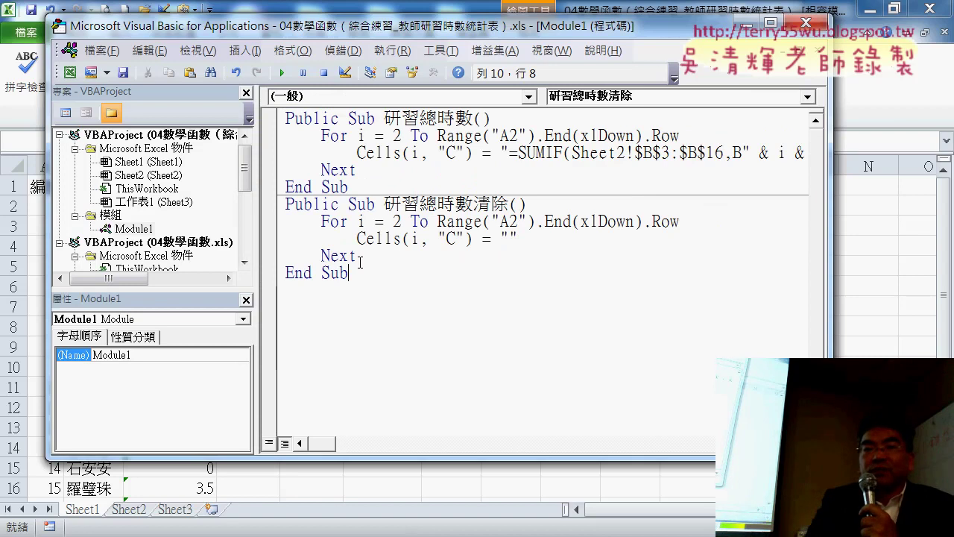
Close the VBA editor and return to the worksheet
left_click(807, 25)
left_click(690, 386)
left_click(575, 385)
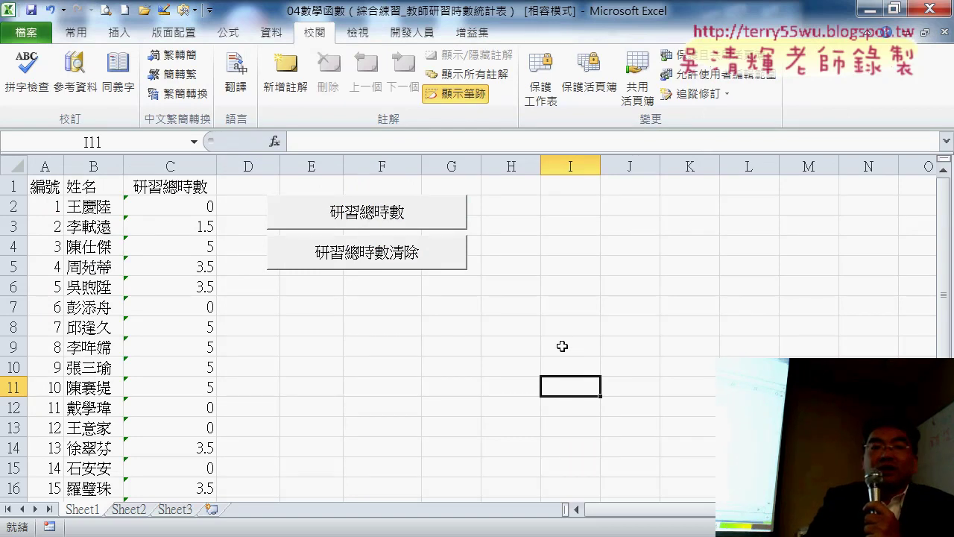
Check C2's SUMIF formula summing Sheet2 and Sheet3 hours, then select all of Sheet1
left_click(187, 209)
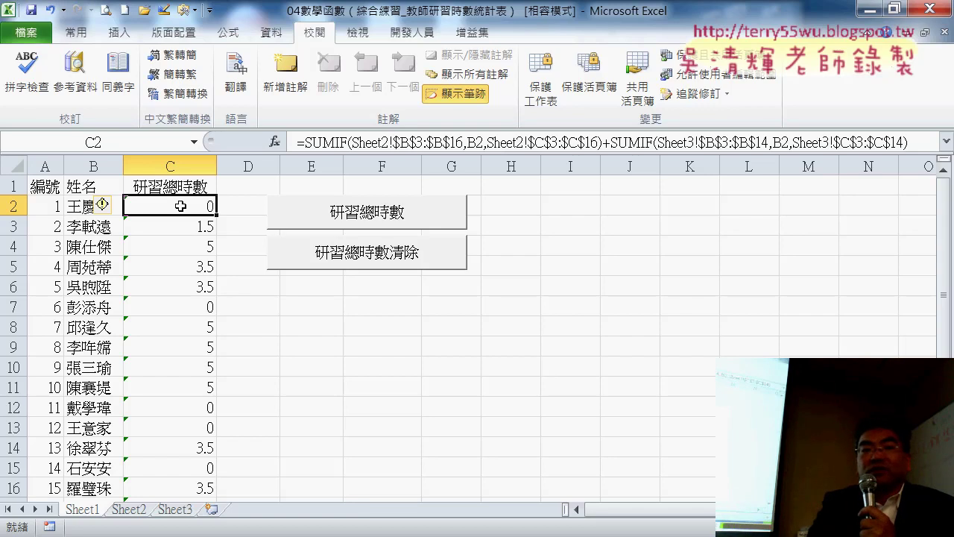
left_click(12, 165)
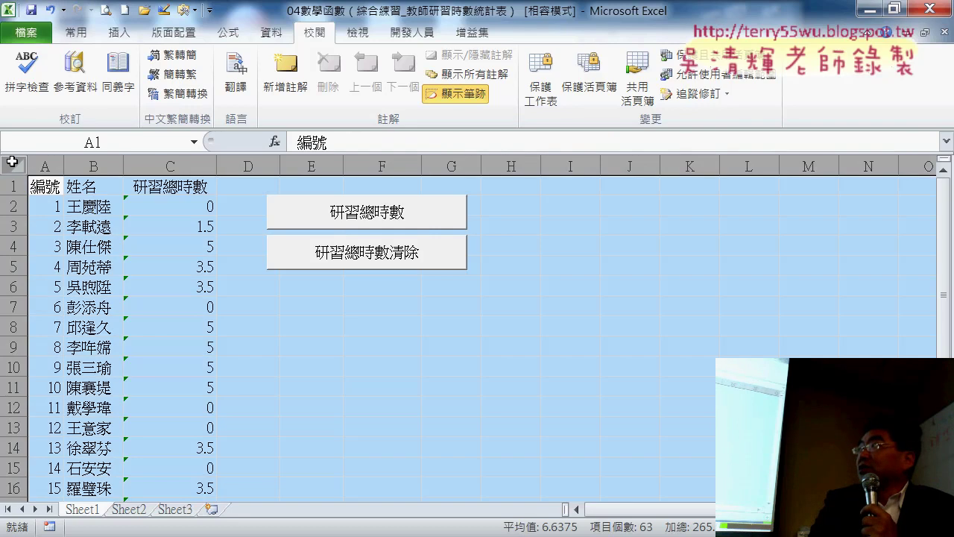
In Format Cells Protection, clear Locked and Hidden for every cell on the sheet
right_click(136, 246)
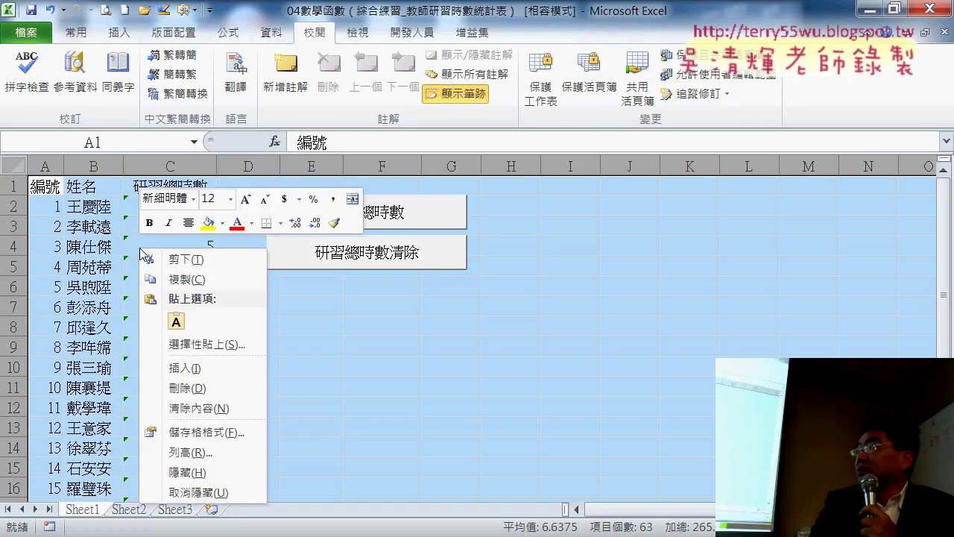
left_click(179, 432)
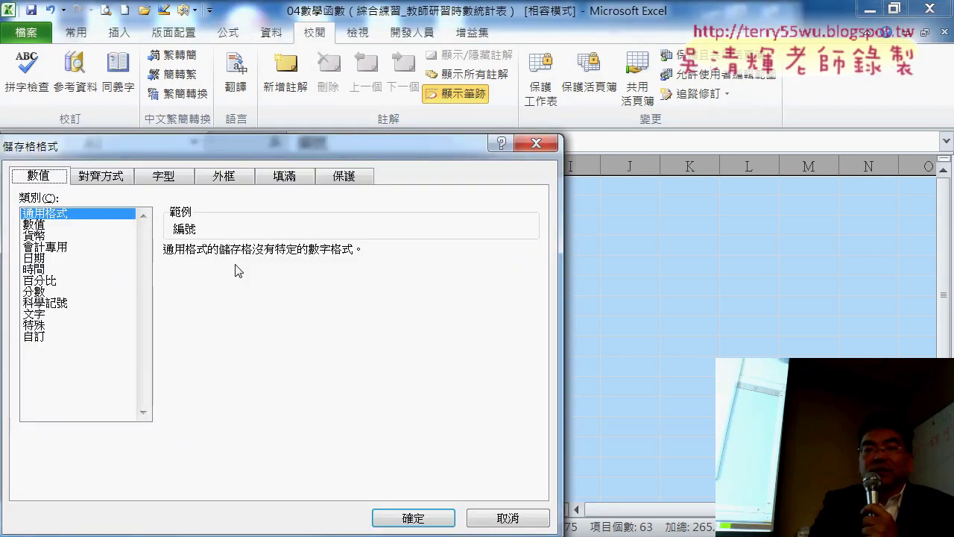
left_click_drag(306, 150, 561, 55)
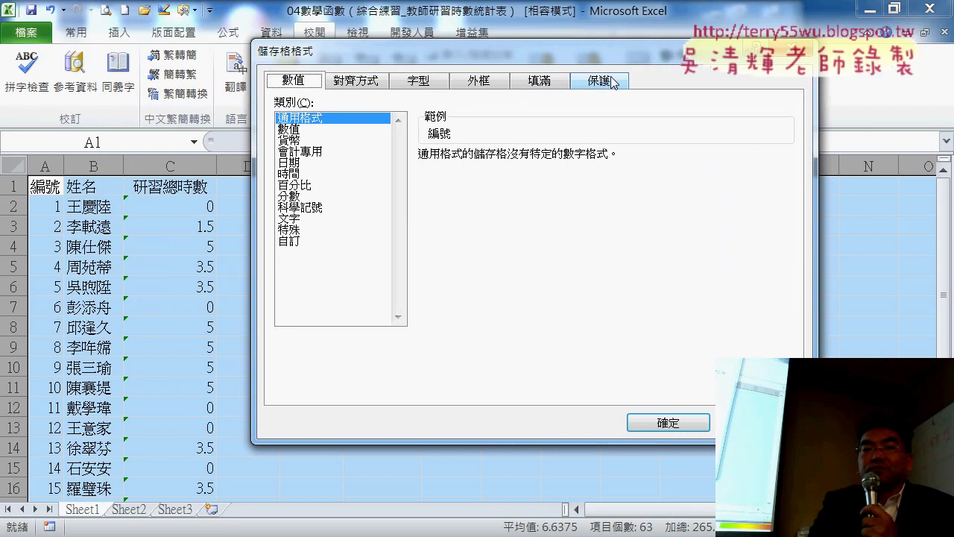
left_click(611, 81)
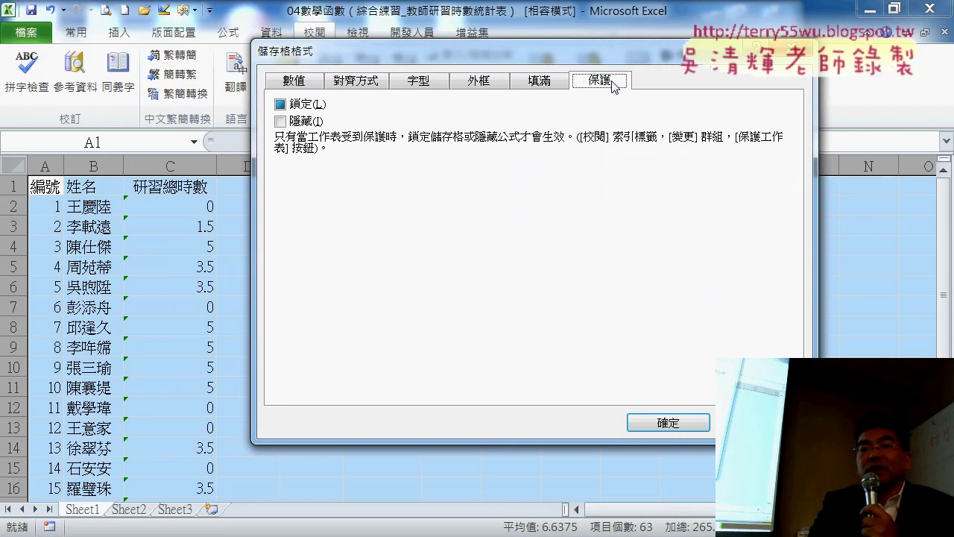
left_click(281, 106)
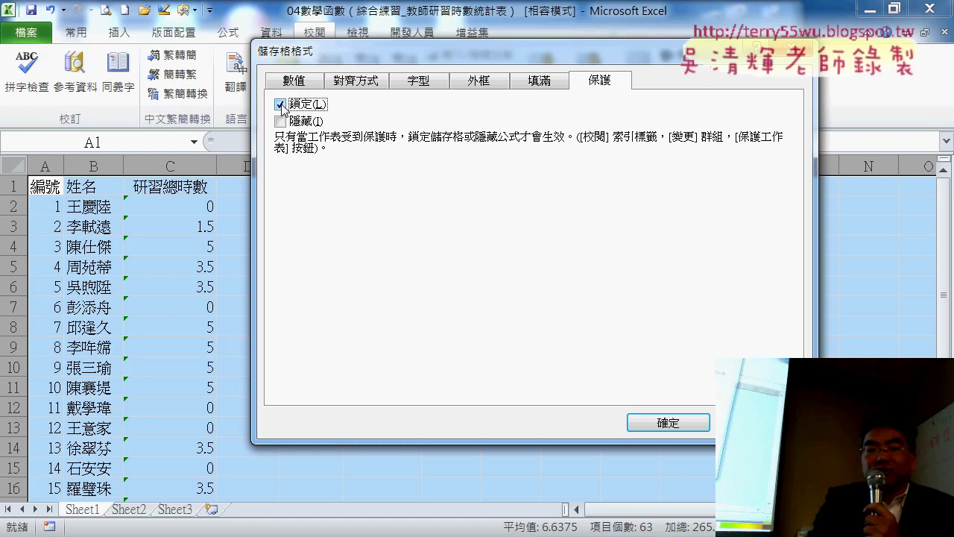
left_click(281, 106)
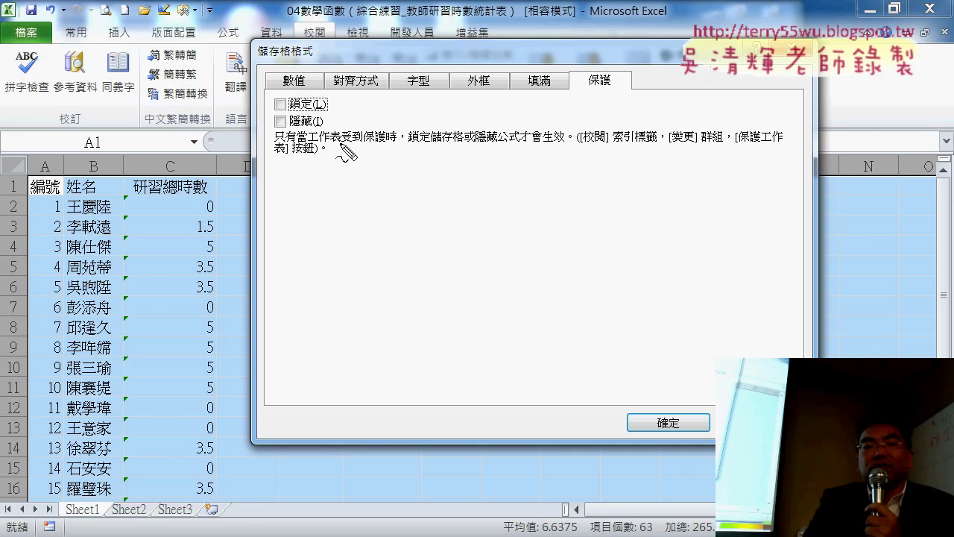
Annotate the Protection options and column C, then apply the unlocked settings
left_click_drag(317, 85, 336, 154)
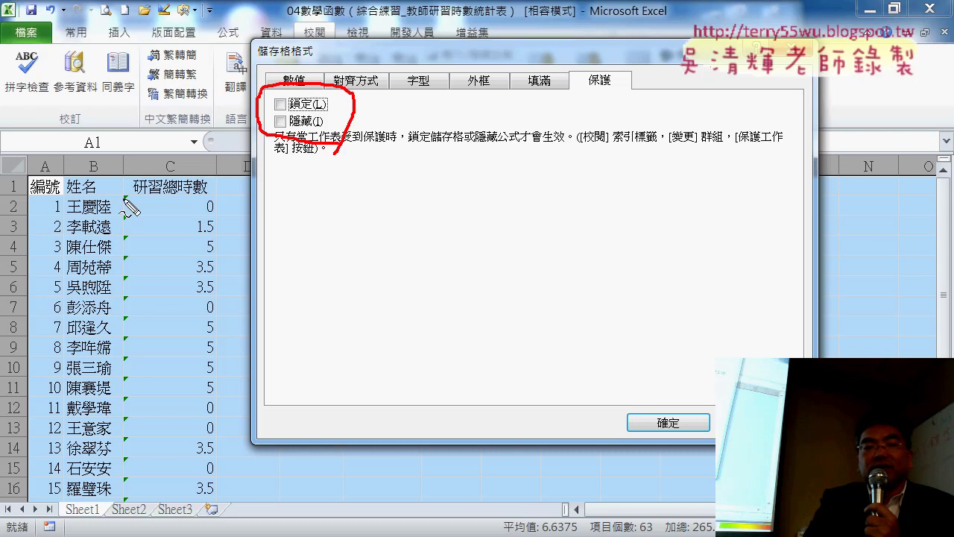
left_click_drag(124, 200, 117, 501)
mouse_move(130, 197)
left_mouse_down()
mouse_move(218, 514)
mouse_move(126, 515)
mouse_move(127, 496)
left_mouse_up()
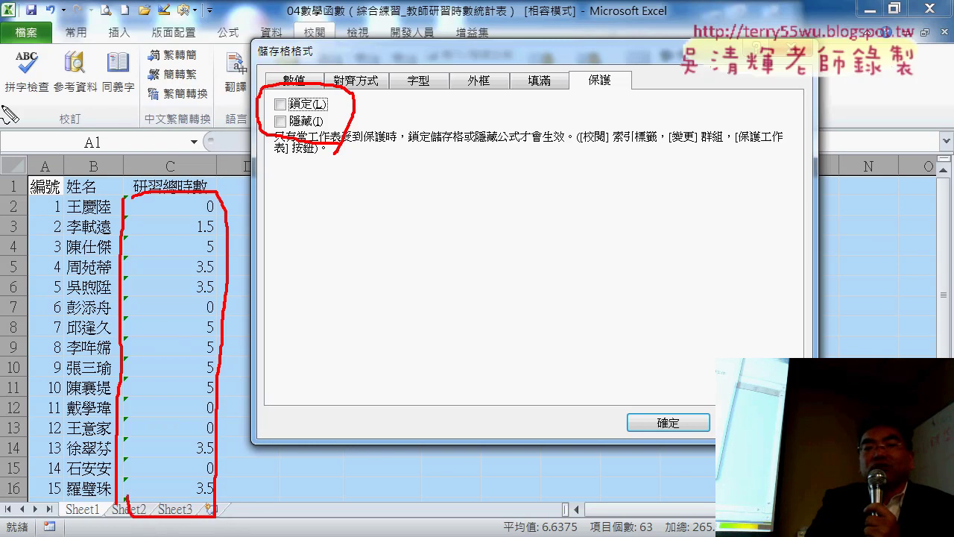
mouse_move(27, 129)
left_mouse_down()
mouse_move(27, 205)
mouse_move(51, 168)
mouse_move(237, 97)
mouse_move(218, 126)
left_mouse_up()
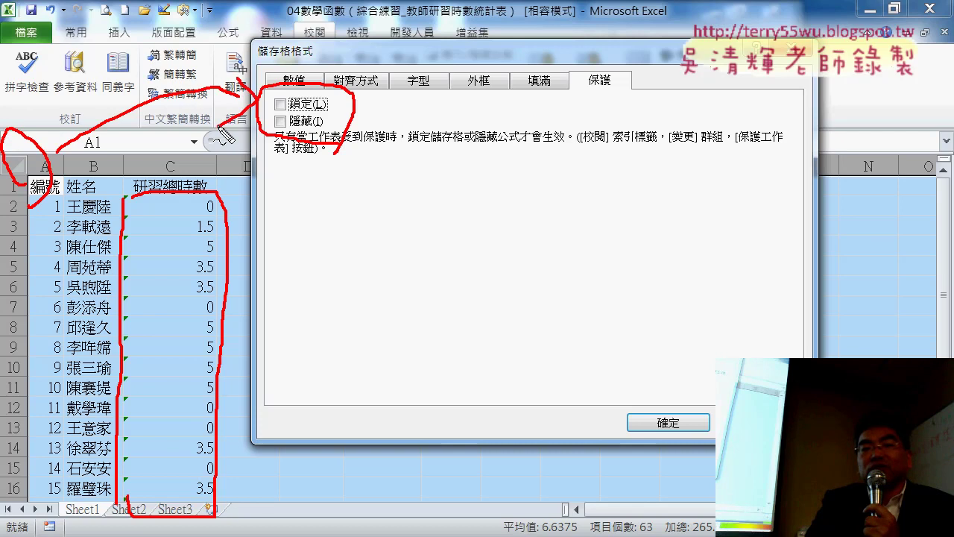
mouse_move(289, 101)
left_mouse_down()
mouse_move(304, 95)
mouse_move(301, 128)
left_mouse_up()
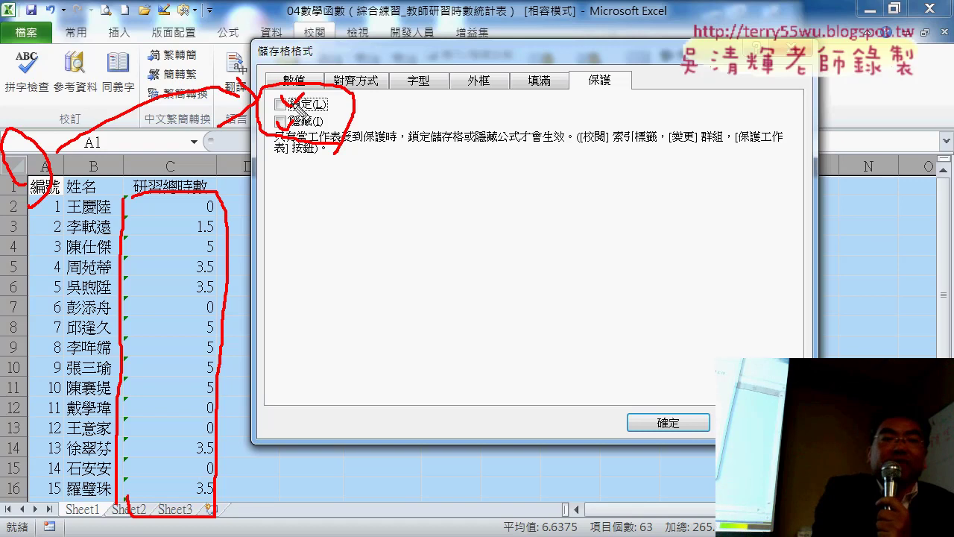
key("Escape")
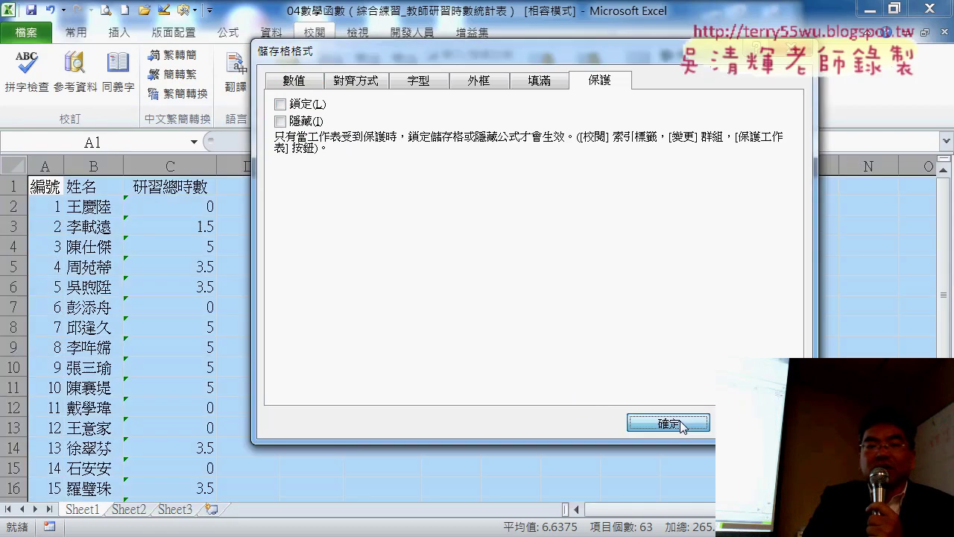
left_click(694, 430)
Select the total-hours cells C2:C21
left_click(452, 367)
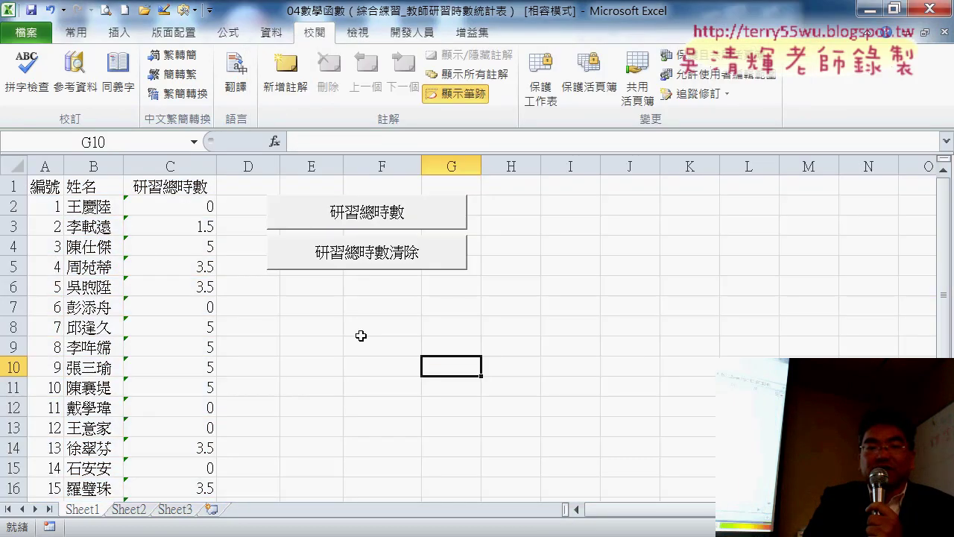
left_click_drag(165, 207, 183, 462)
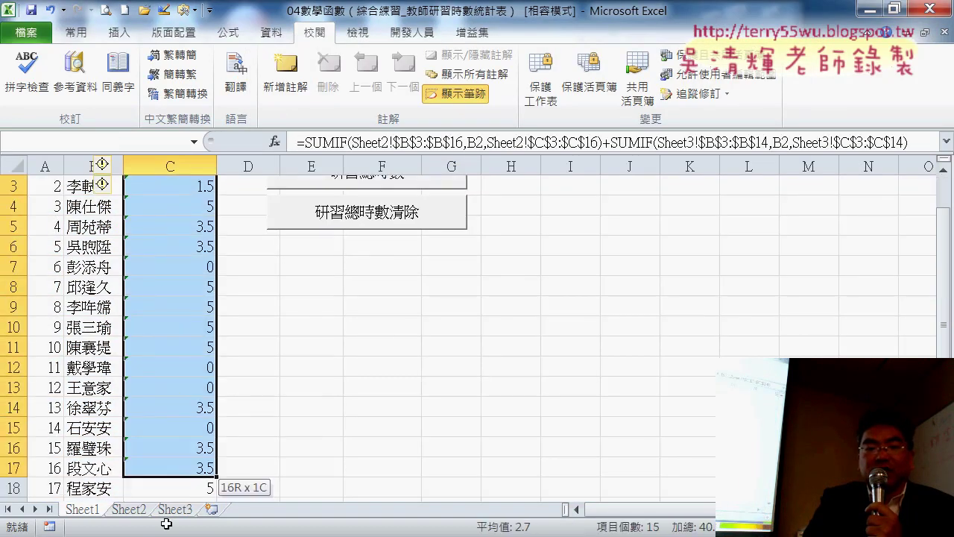
left_click_drag(183, 463, 201, 486)
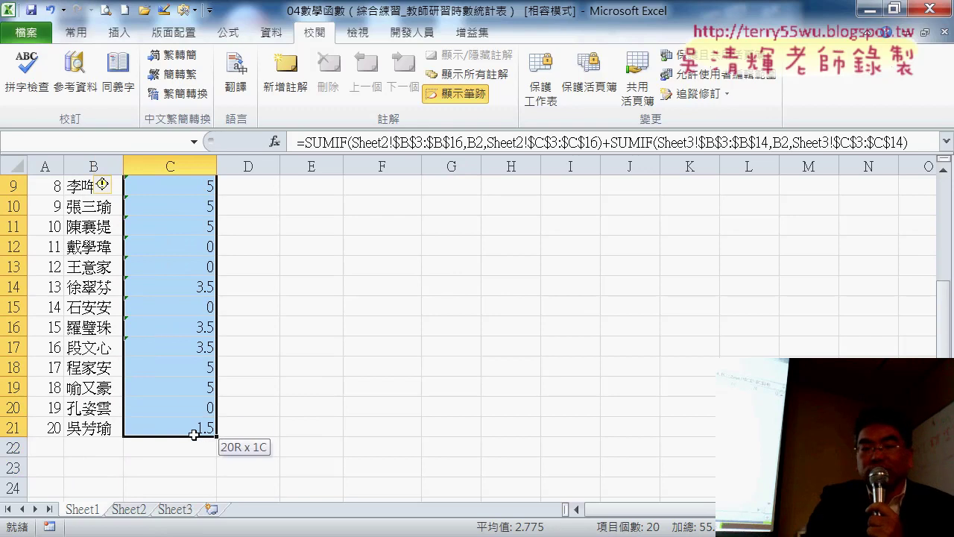
scroll(207, 320, "up", 3)
left_click(198, 208)
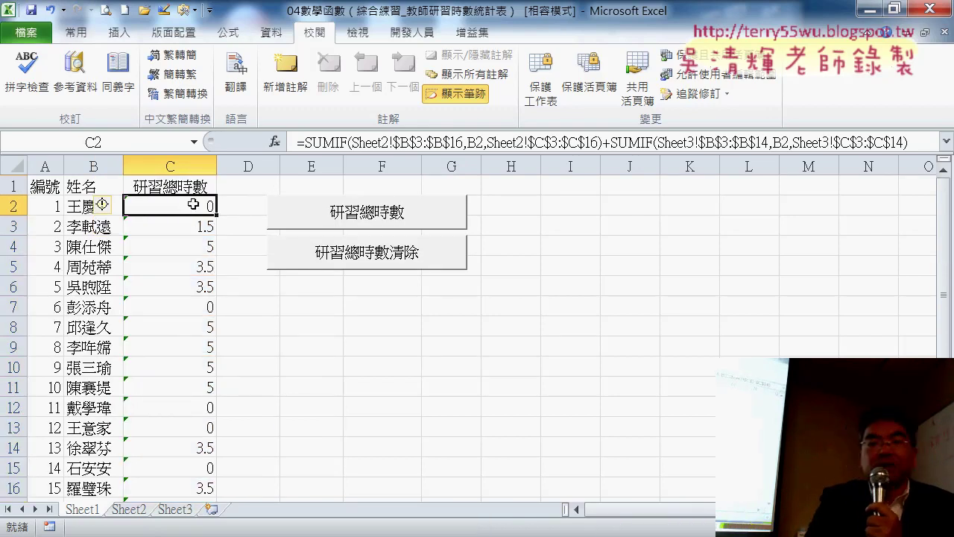
key("ctrl+shift+Down")
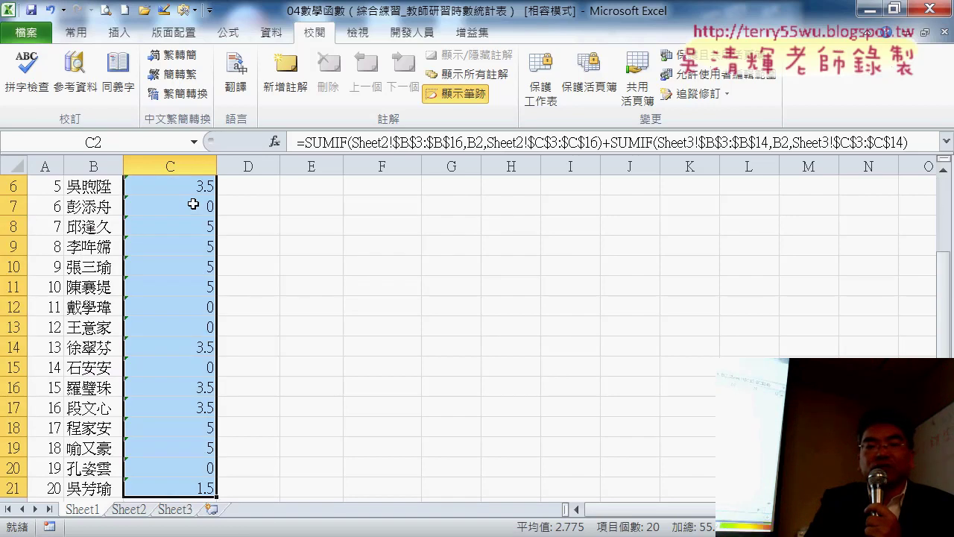
Set C2:C21 to Locked and Hidden in Format Cells Protection and apply
right_click(199, 193)
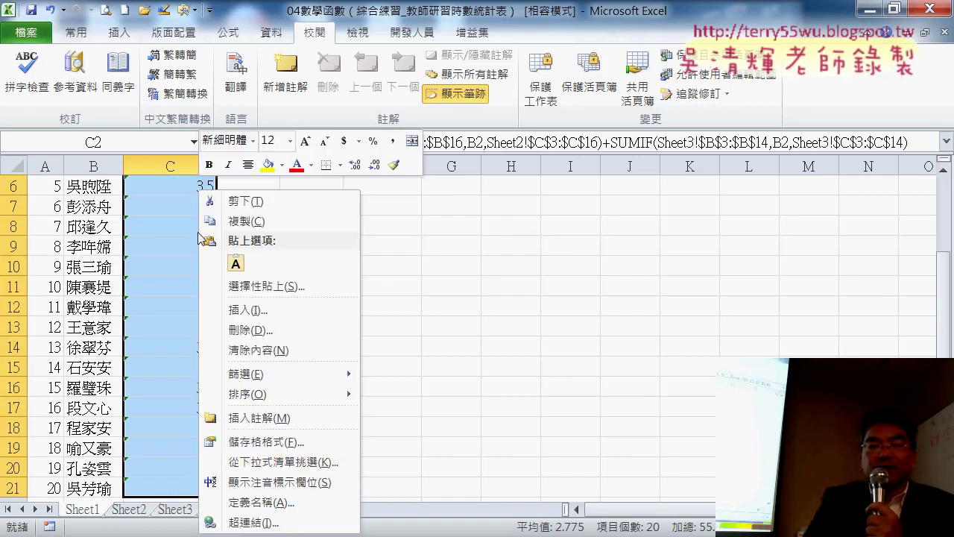
left_click(283, 443)
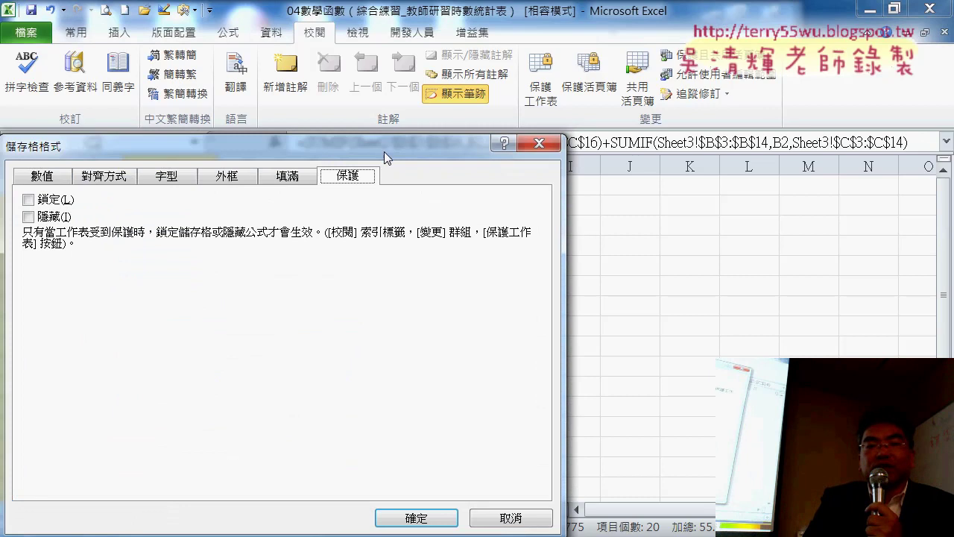
left_click(310, 160)
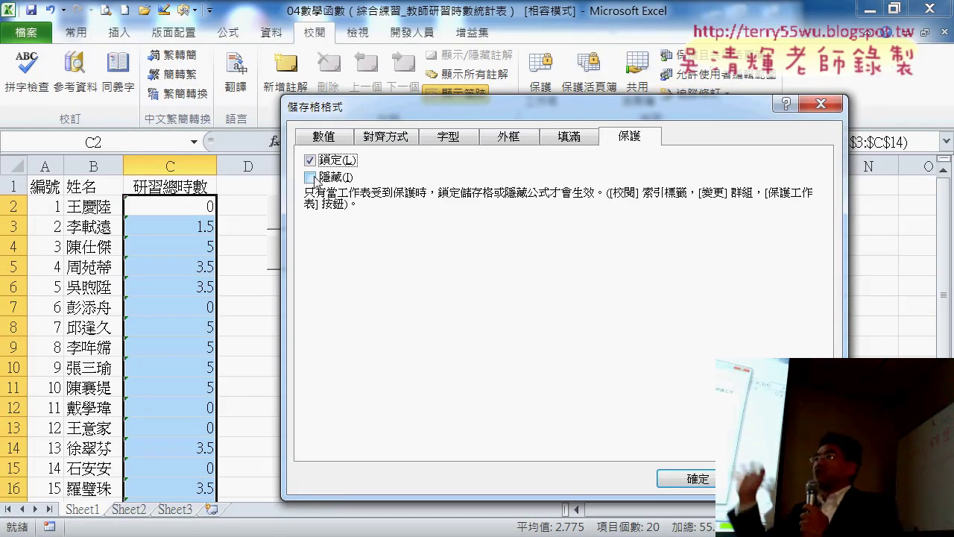
left_click(311, 178)
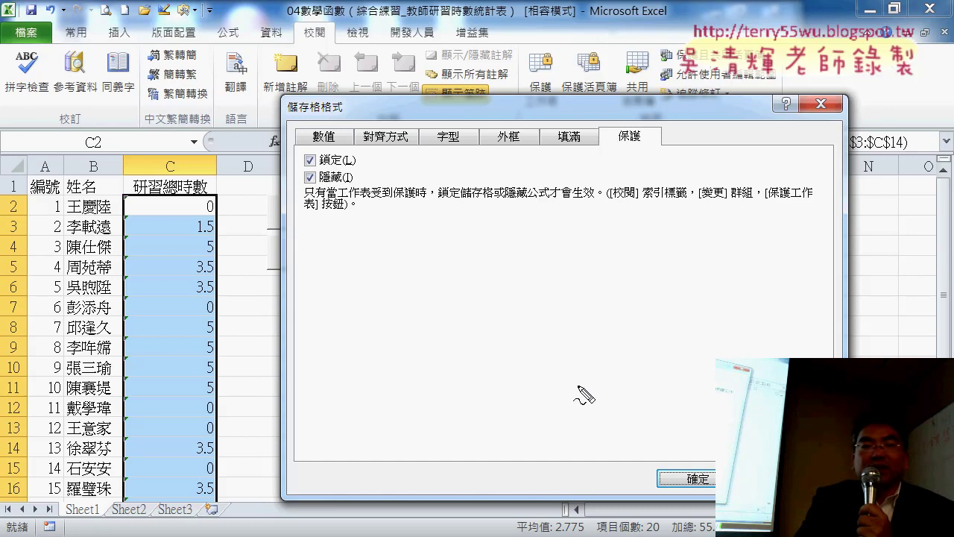
left_click_drag(307, 187, 359, 202)
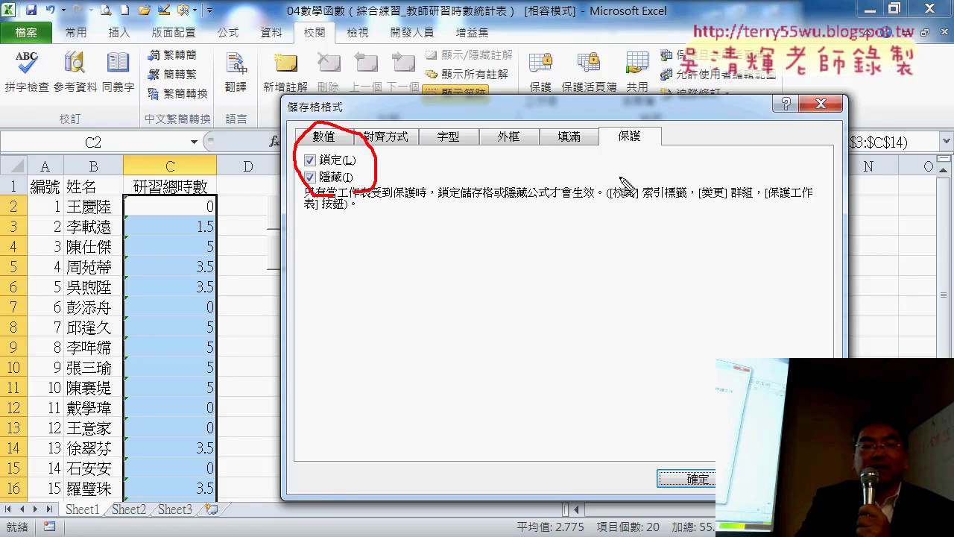
left_click_drag(604, 110, 700, 108)
left_click_drag(127, 361, 183, 396)
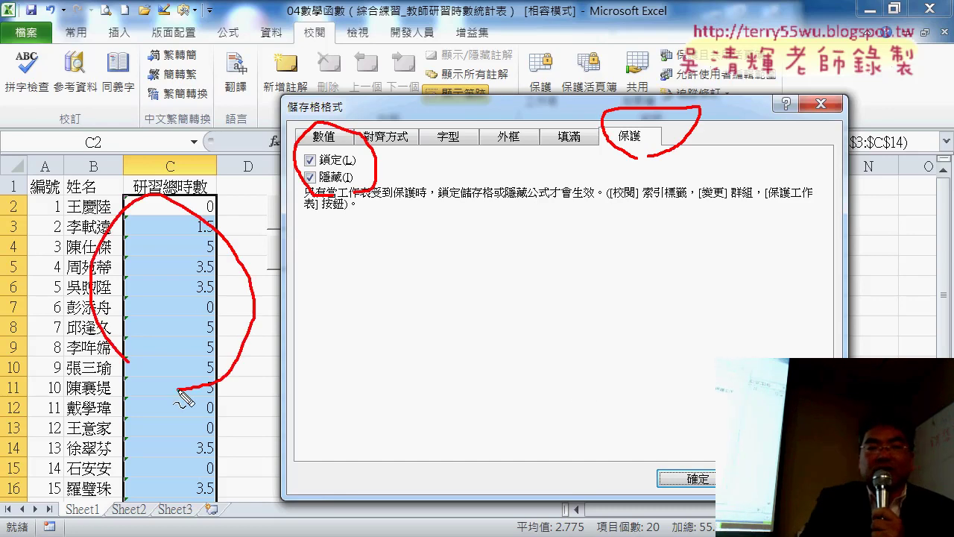
key("Escape")
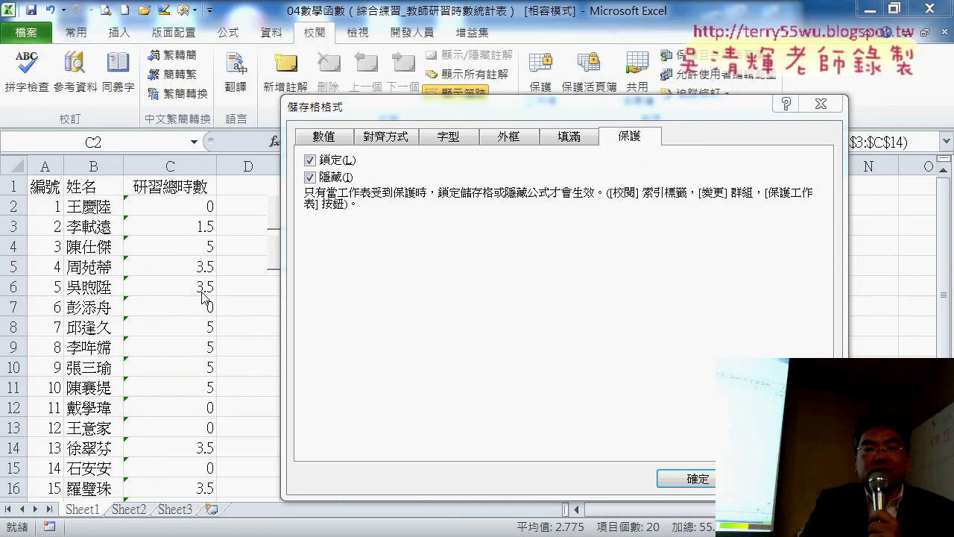
left_click(695, 478)
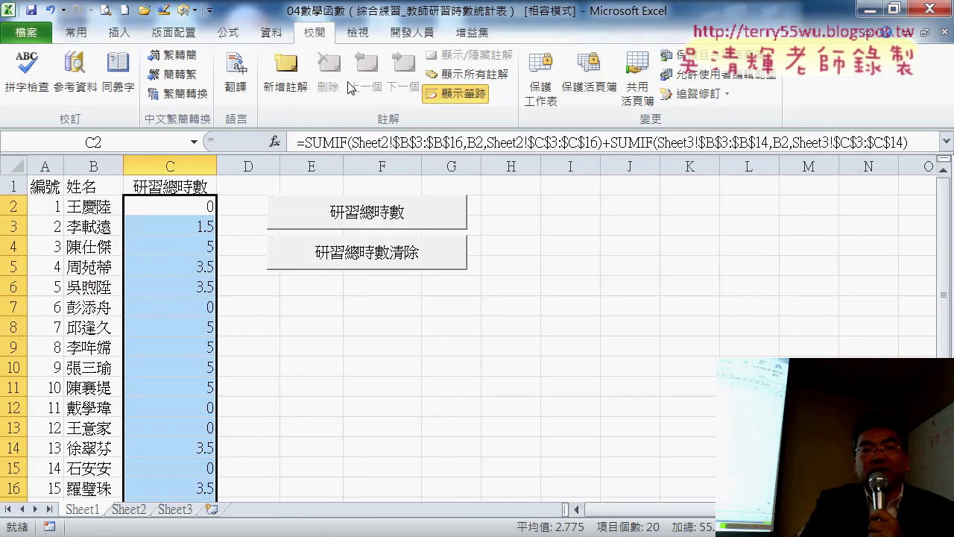
Protect Sheet1 from the Review tab with a password, confirming it a second time
left_click(76, 33)
left_click(314, 34)
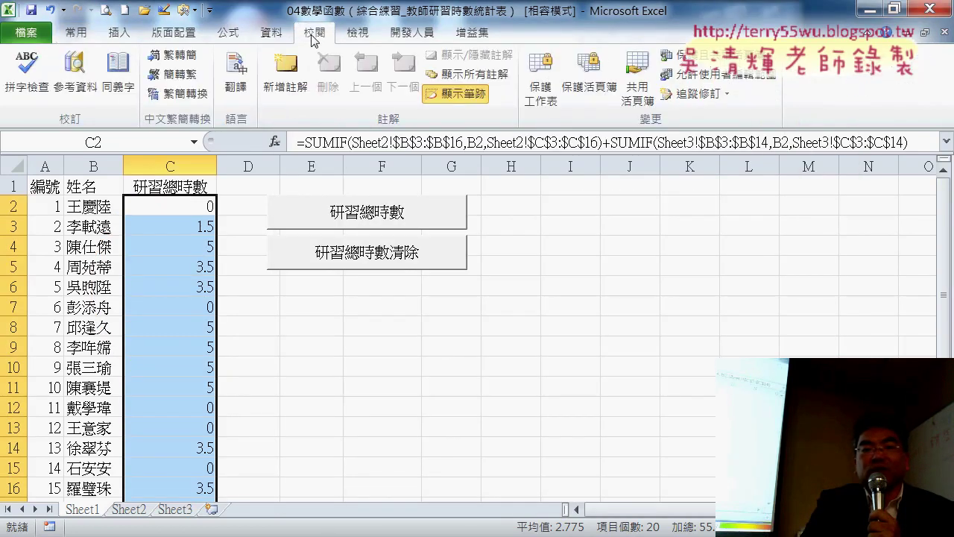
left_click(549, 104)
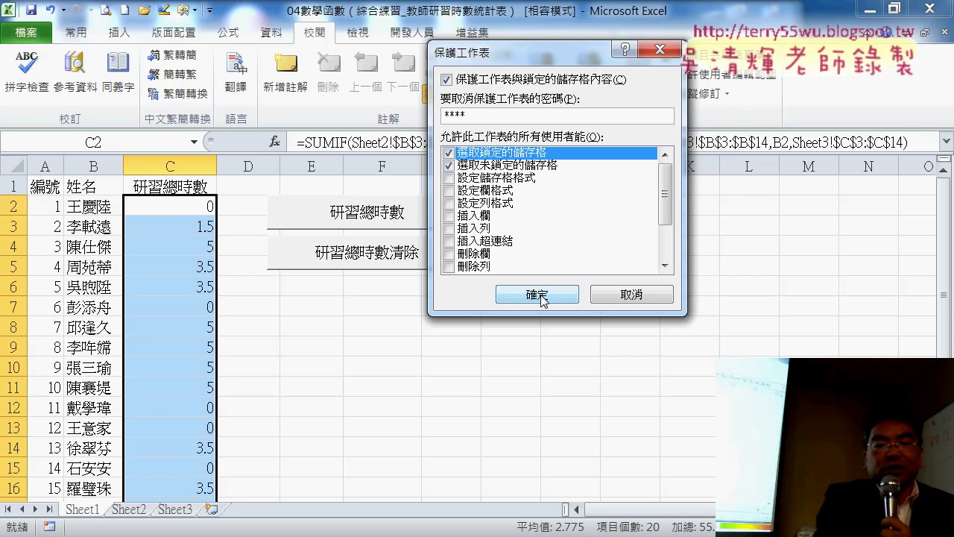
left_click(538, 295)
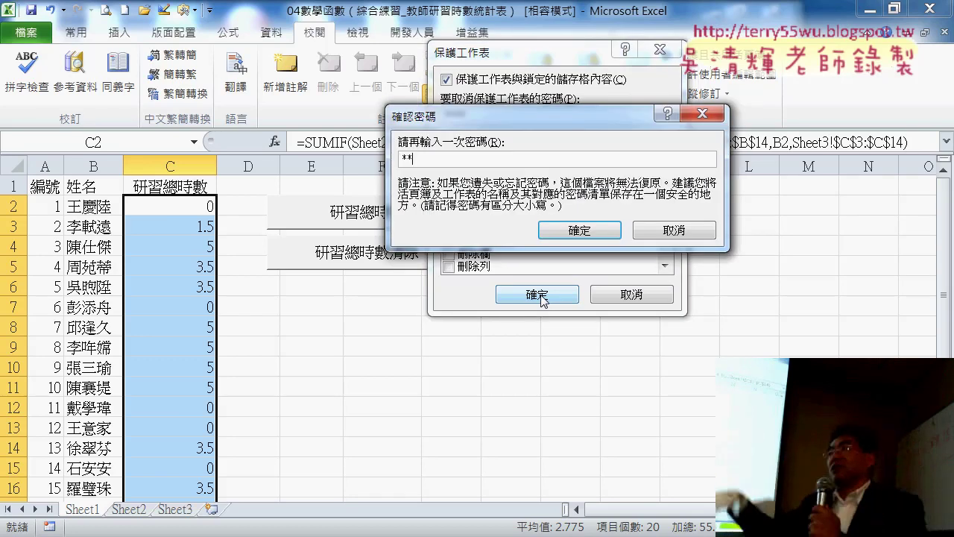
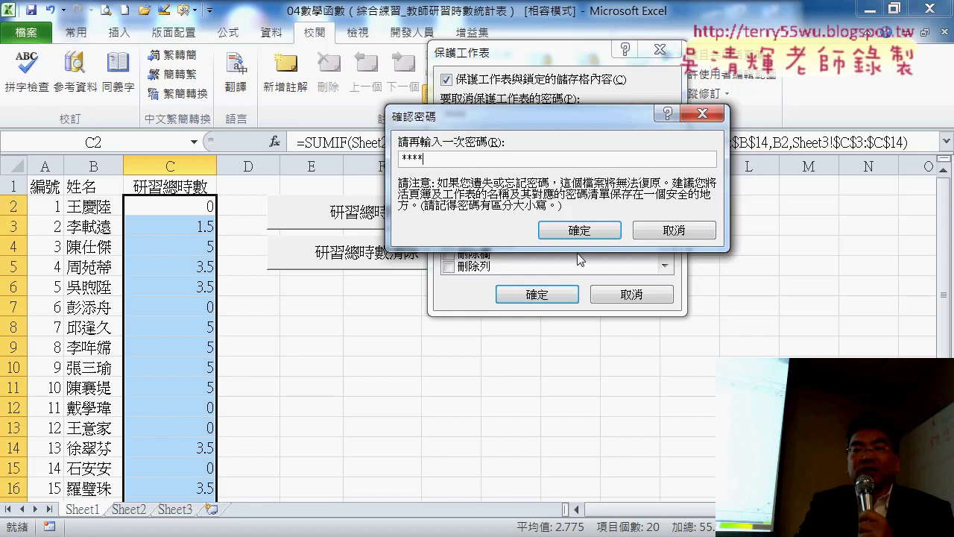
left_click(579, 230)
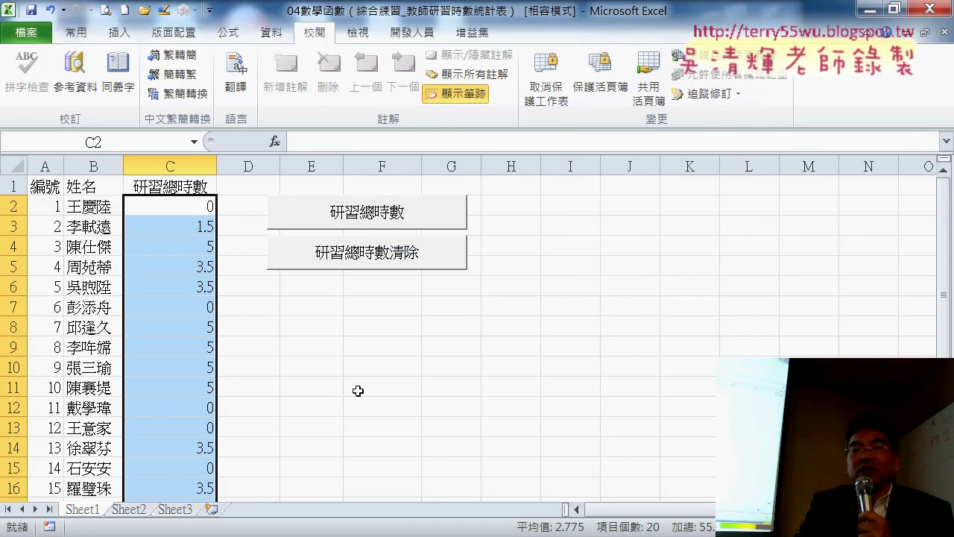
left_click(395, 394)
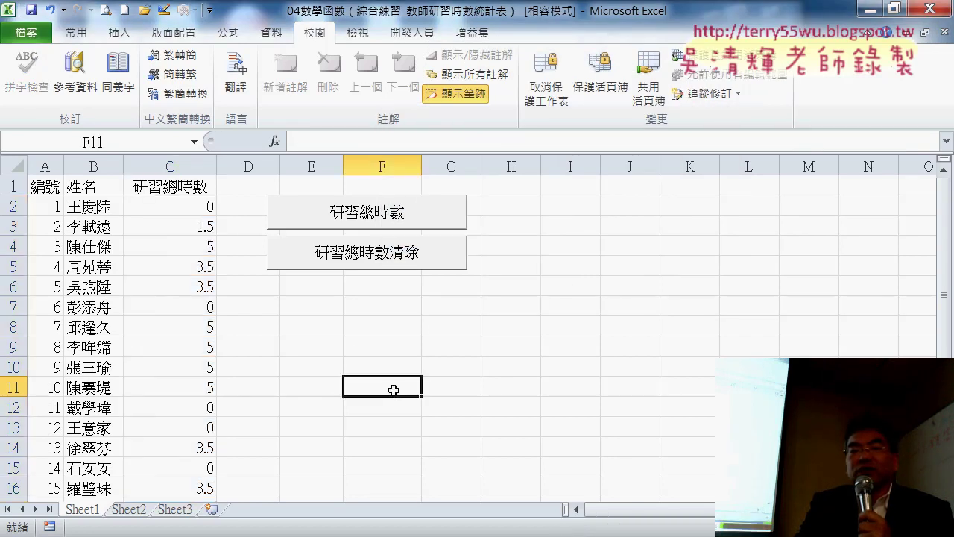
left_click(191, 211)
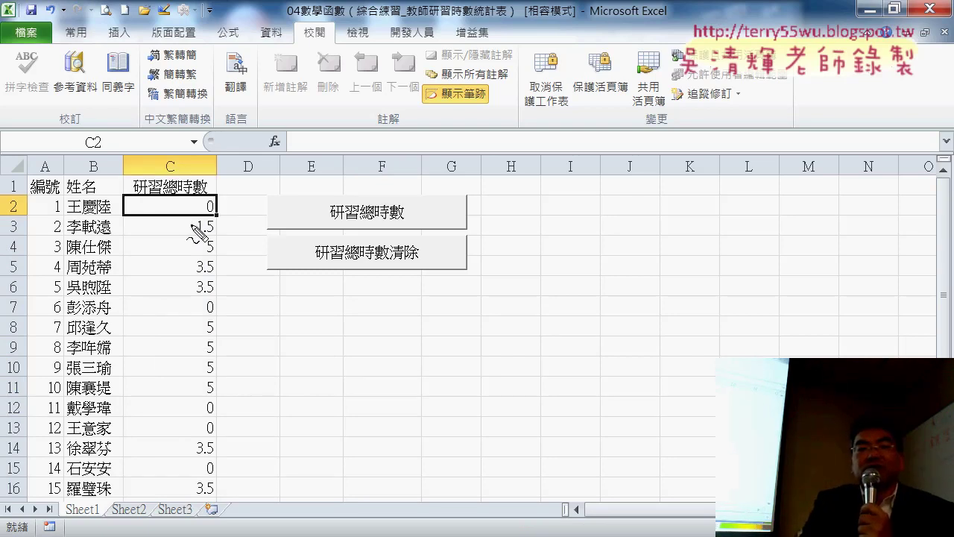
left_click_drag(216, 224, 231, 210)
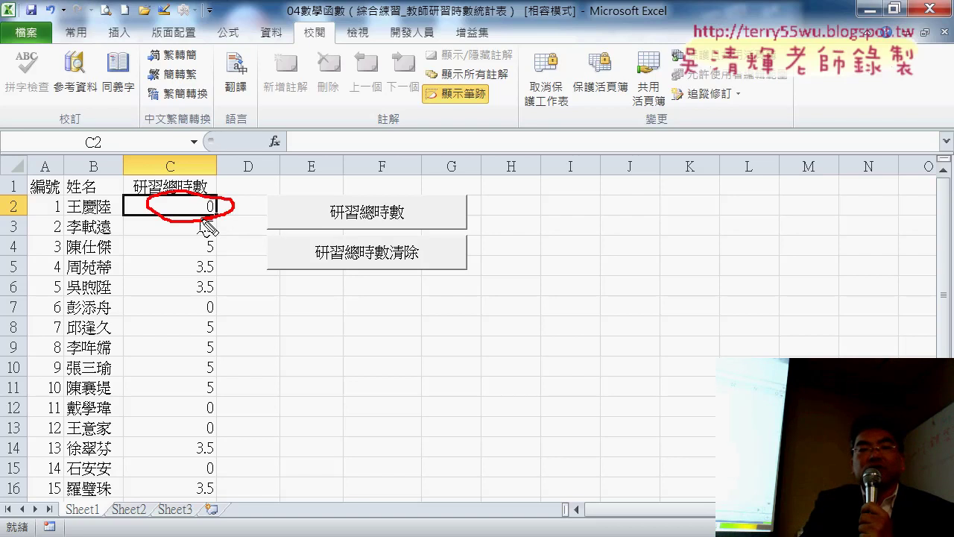
left_click_drag(510, 154, 474, 164)
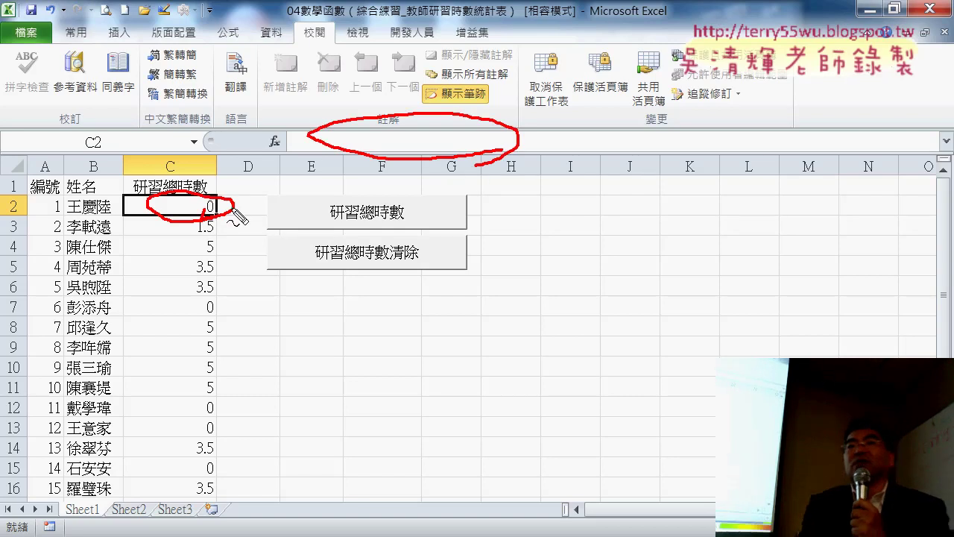
mouse_move(224, 193)
left_mouse_down()
mouse_move(277, 153)
mouse_move(296, 159)
left_mouse_up()
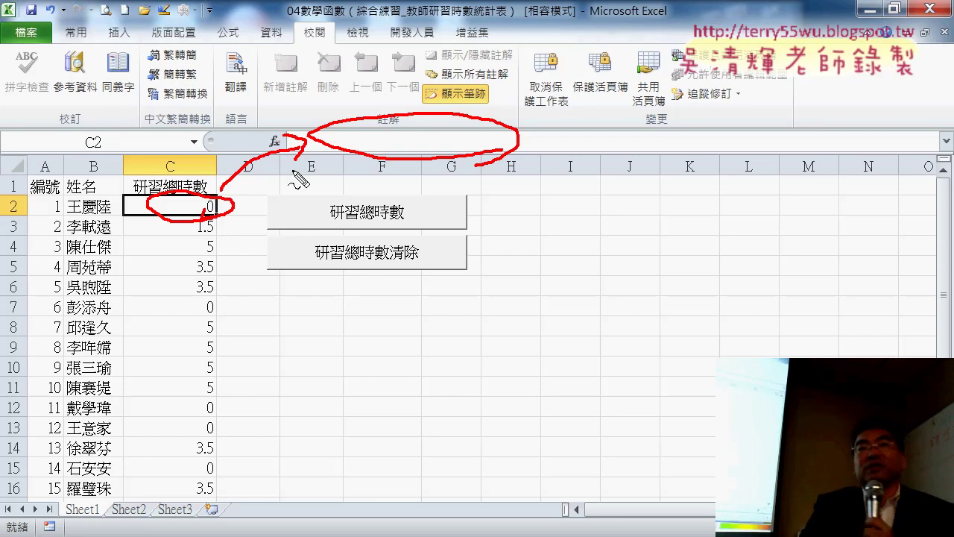
key("Escape")
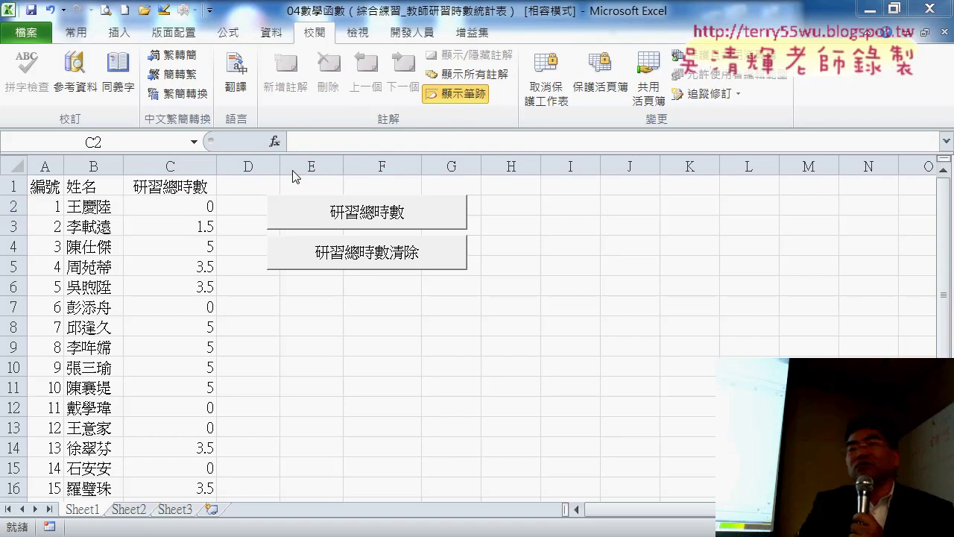
left_click(186, 213)
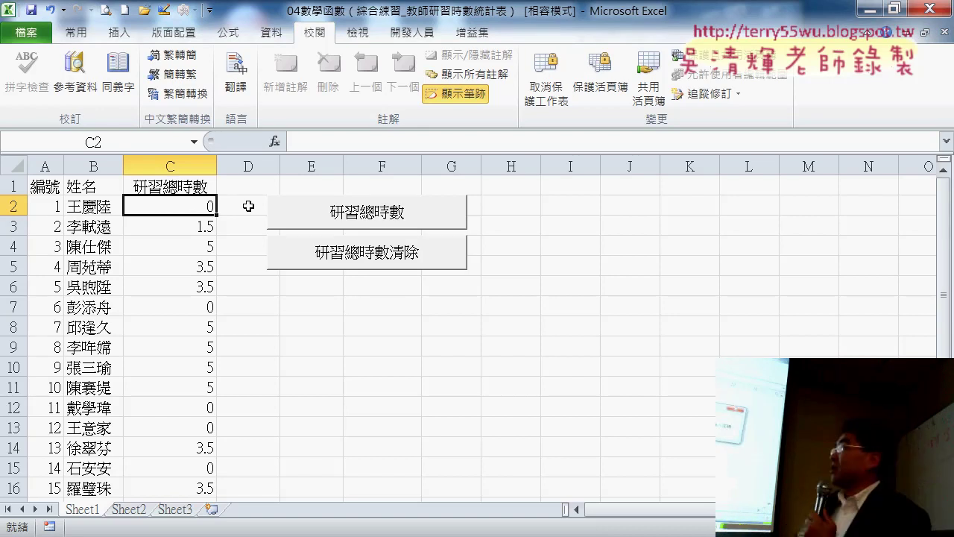
key("1")
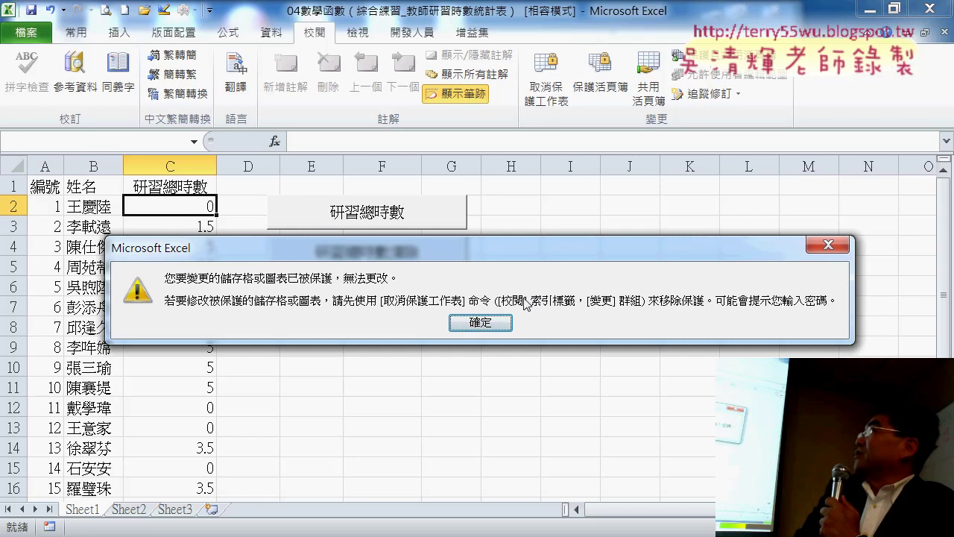
left_click(480, 323)
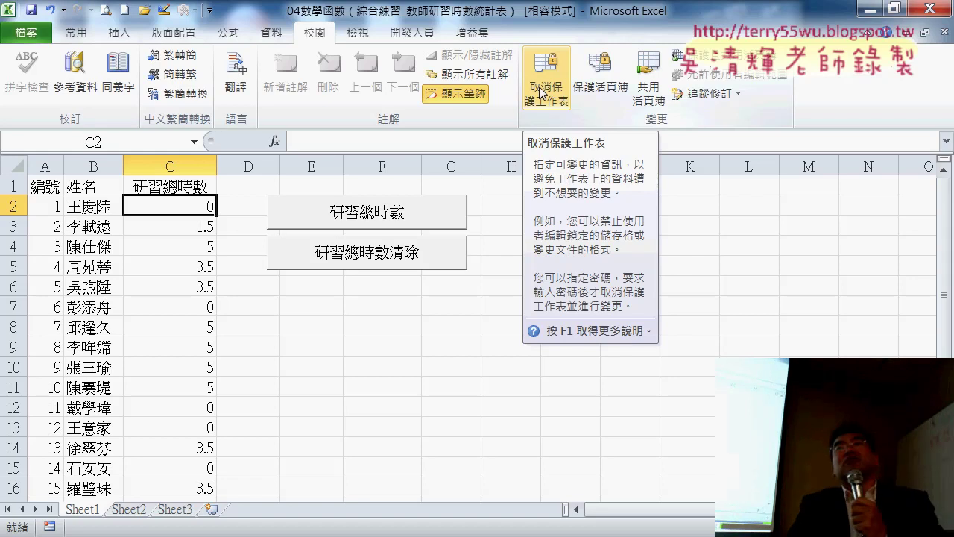
Attempt to unprotect Sheet1 with an incorrect password and dismiss the error
left_click(542, 92)
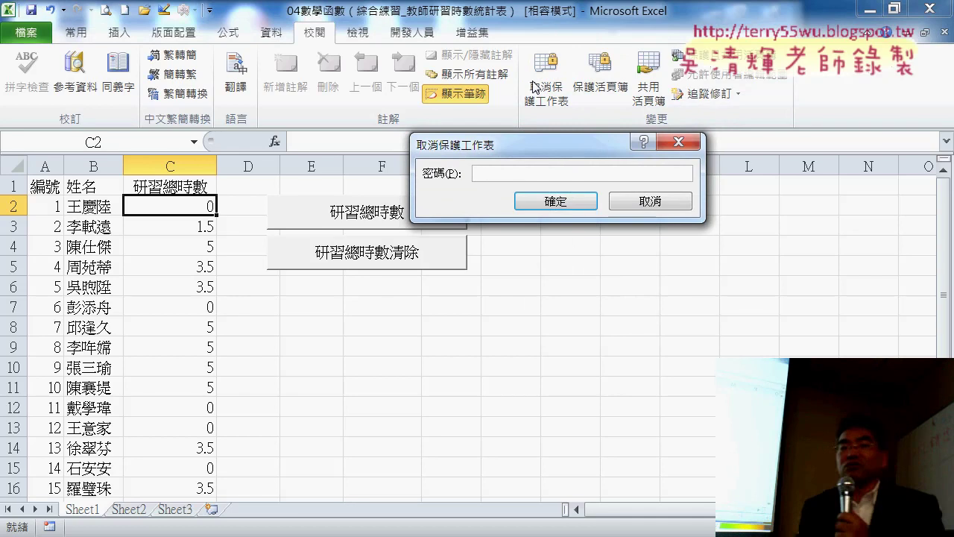
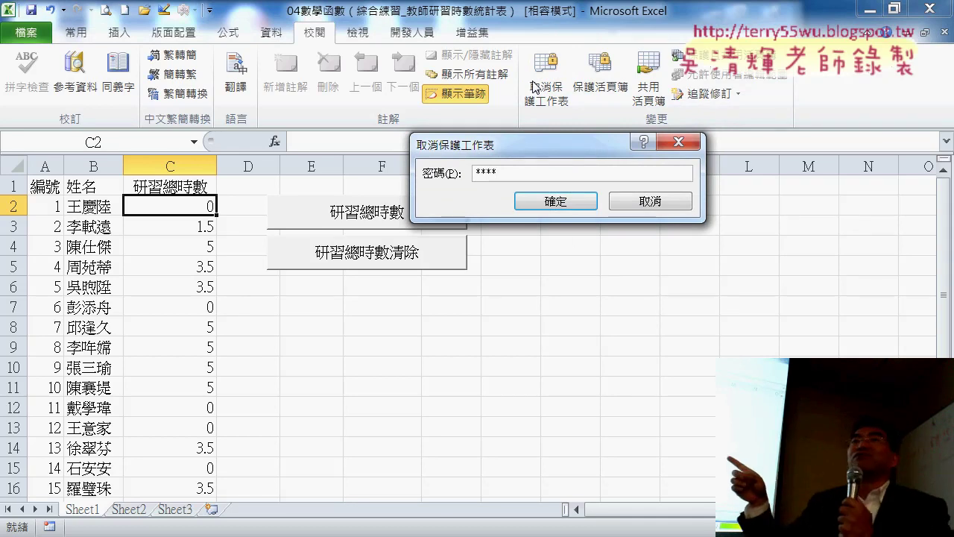
key("Return")
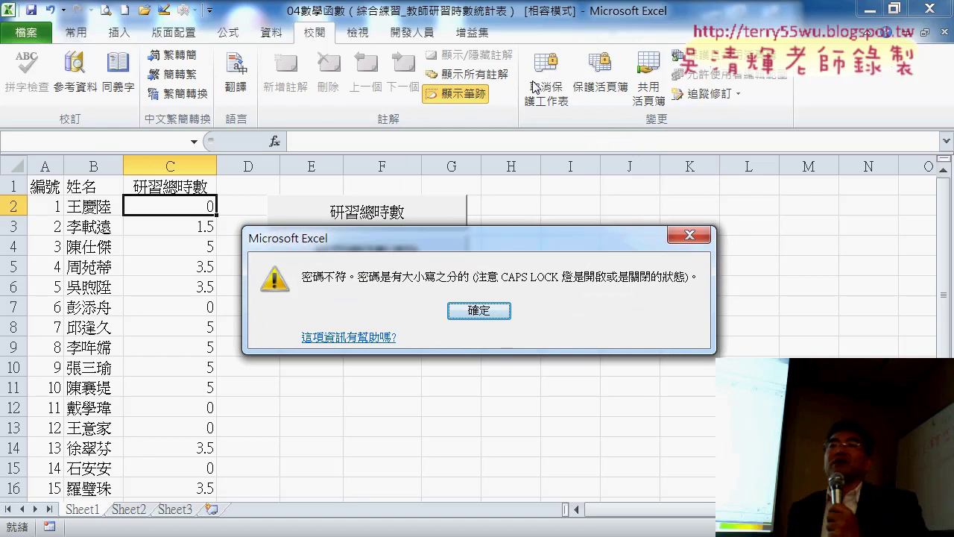
key("Return")
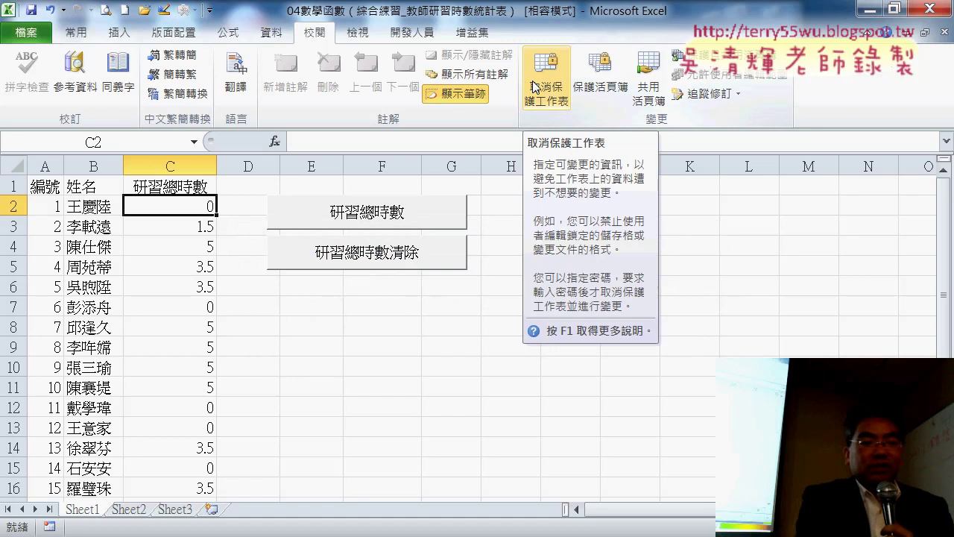
Unprotect Sheet1 by entering the correct password
left_click(534, 87)
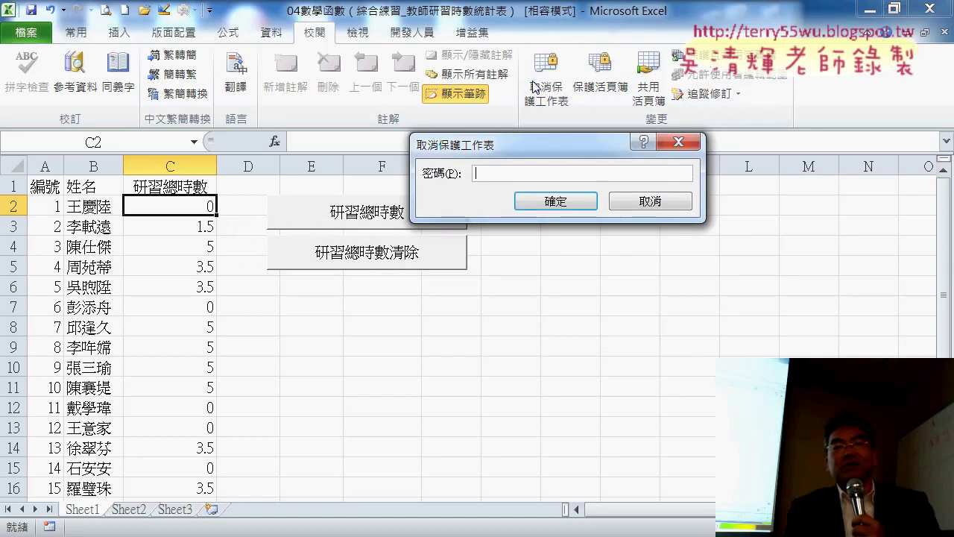
type("4")
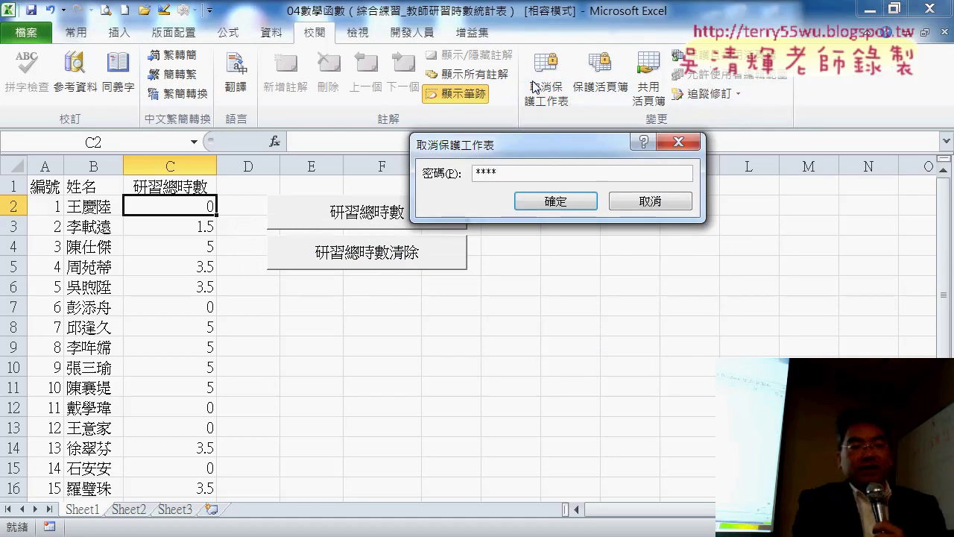
left_click(554, 203)
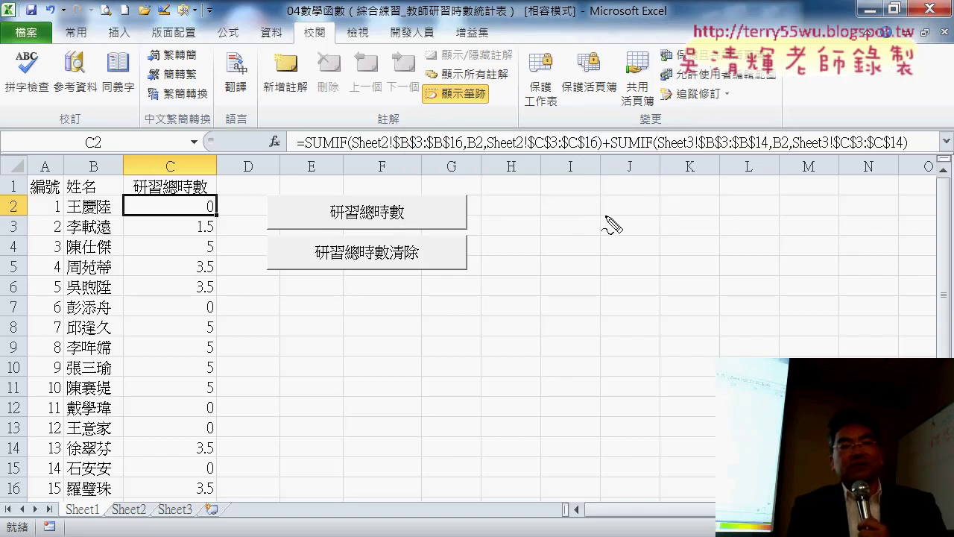
mouse_move(182, 230)
left_mouse_down()
mouse_move(161, 221)
mouse_move(233, 214)
mouse_move(183, 237)
left_mouse_up()
mouse_move(377, 173)
left_mouse_down()
mouse_move(305, 142)
mouse_move(356, 170)
left_mouse_up()
mouse_move(195, 198)
left_mouse_down()
mouse_move(305, 154)
mouse_move(288, 170)
left_mouse_up()
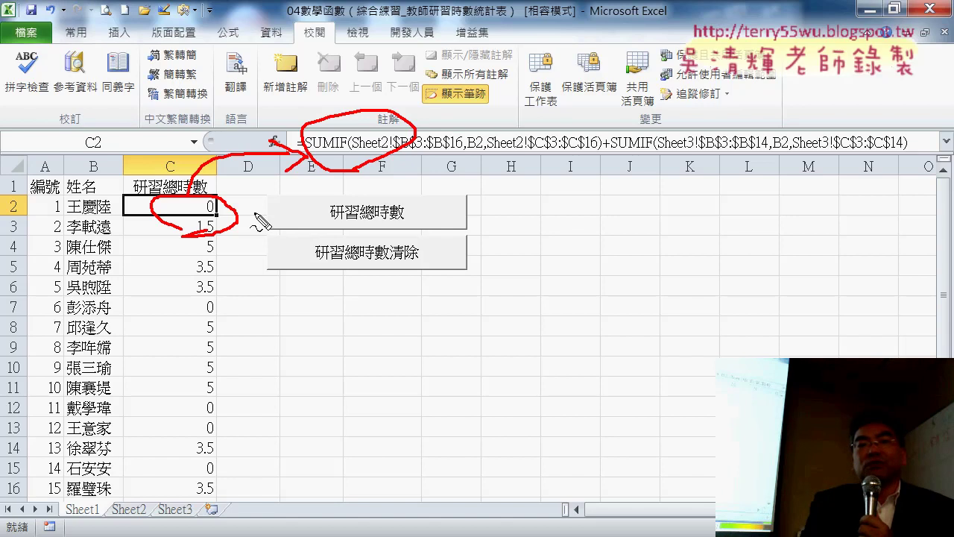
key("Escape")
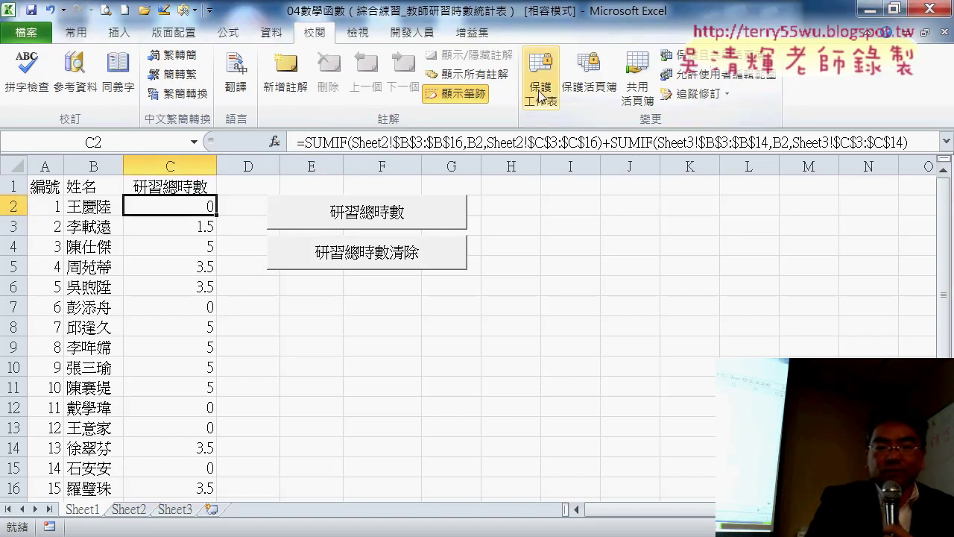
Protect Sheet1 again from the Review tab, entering the sheet password and confirming it
left_click(559, 100)
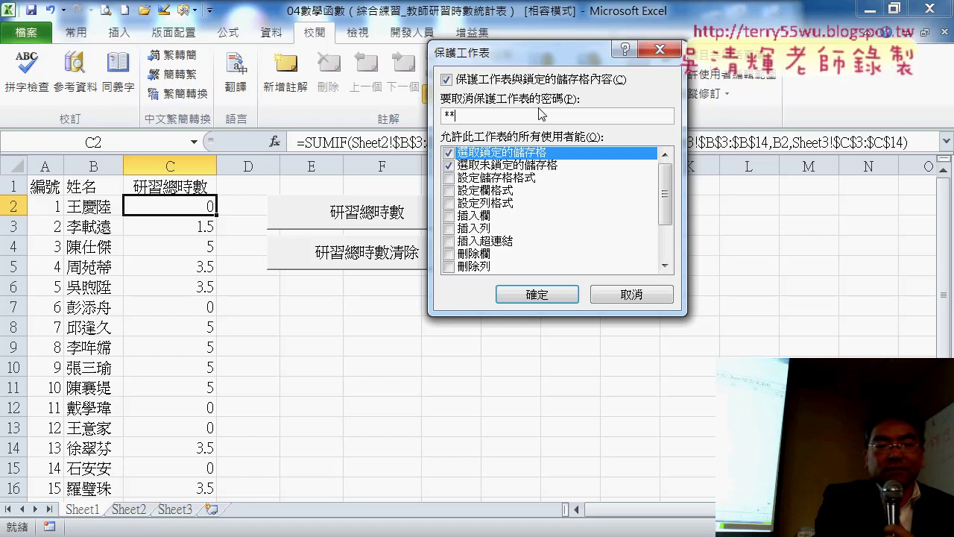
key("Return")
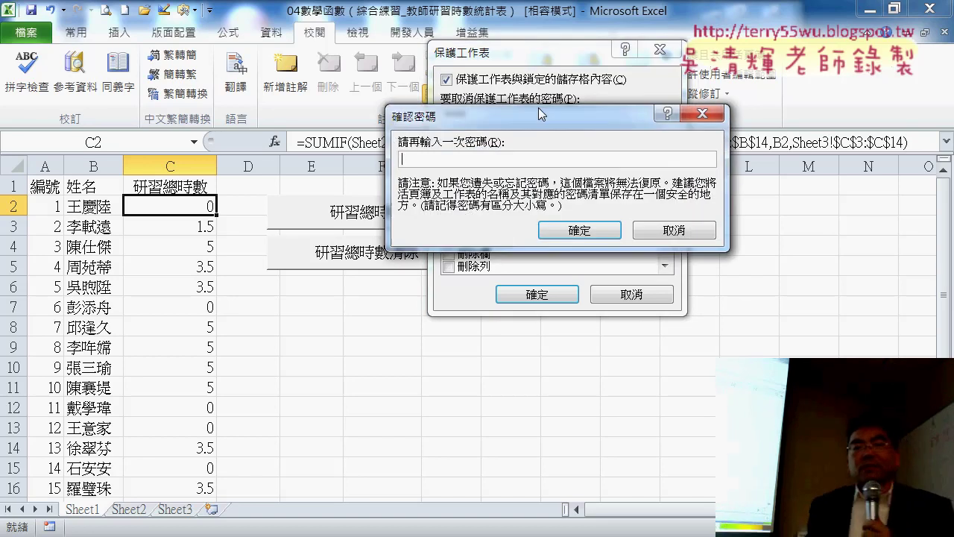
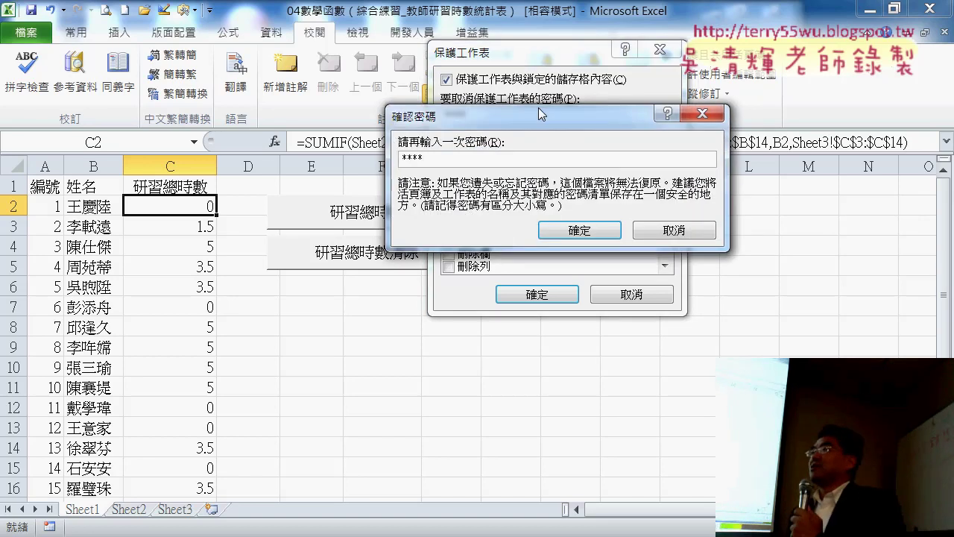
key("Return")
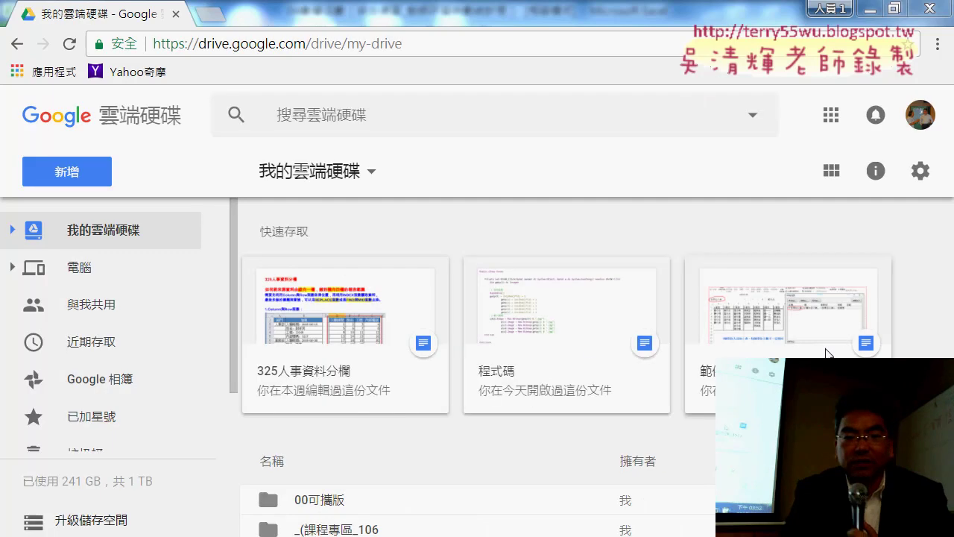
Bring Excel back in front of Chrome and select cells G10 and C2 on the protected Sheet1
left_click(870, 10)
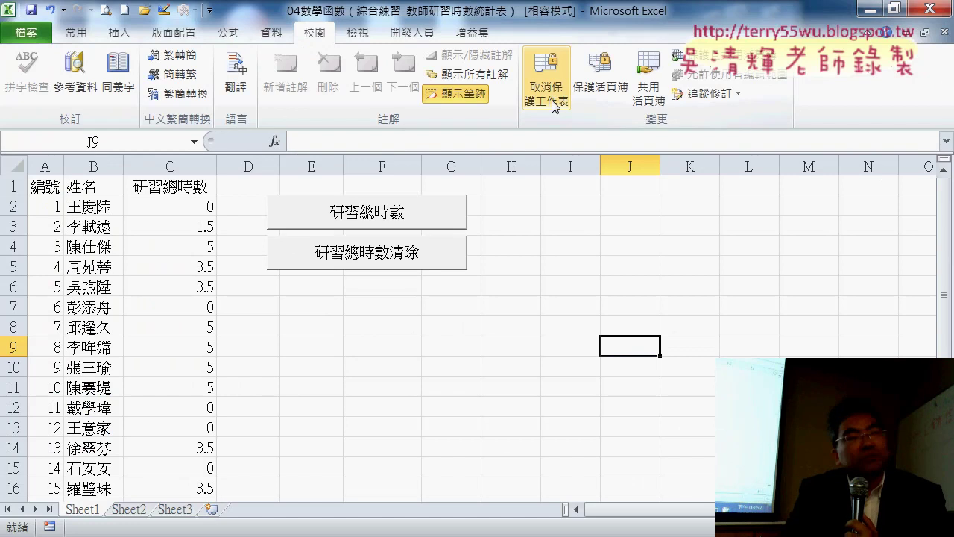
left_click(442, 373)
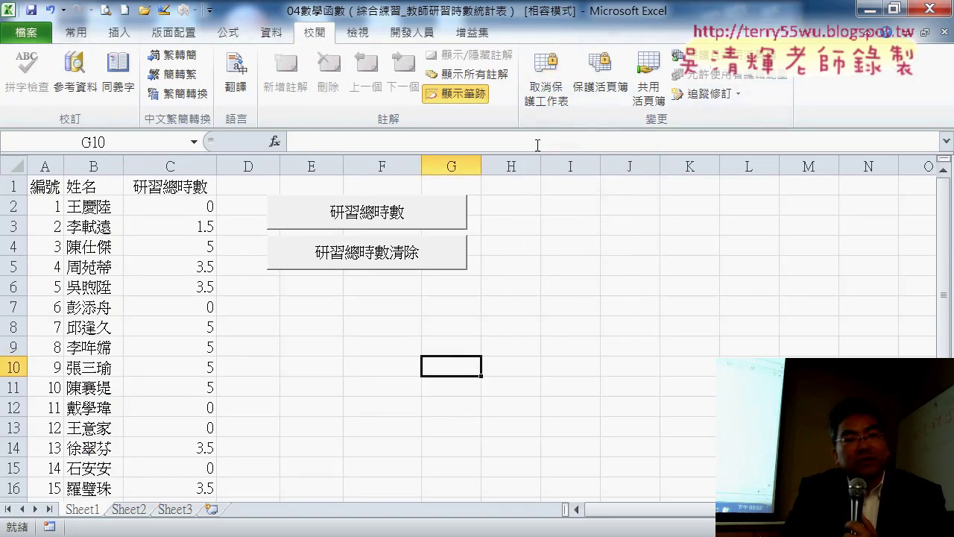
left_click(176, 206)
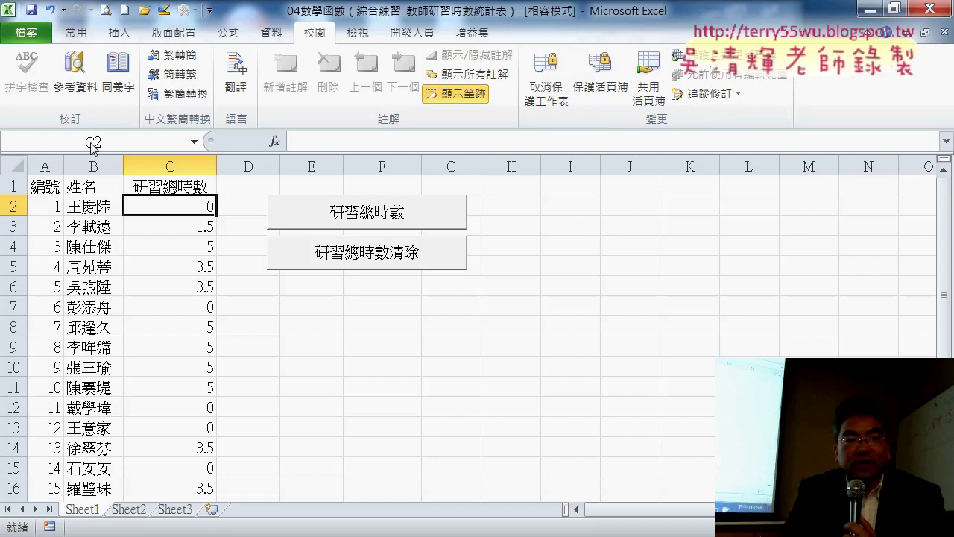
Save the workbook to the Desktop under its same name, then minimize Excel
left_click(26, 36)
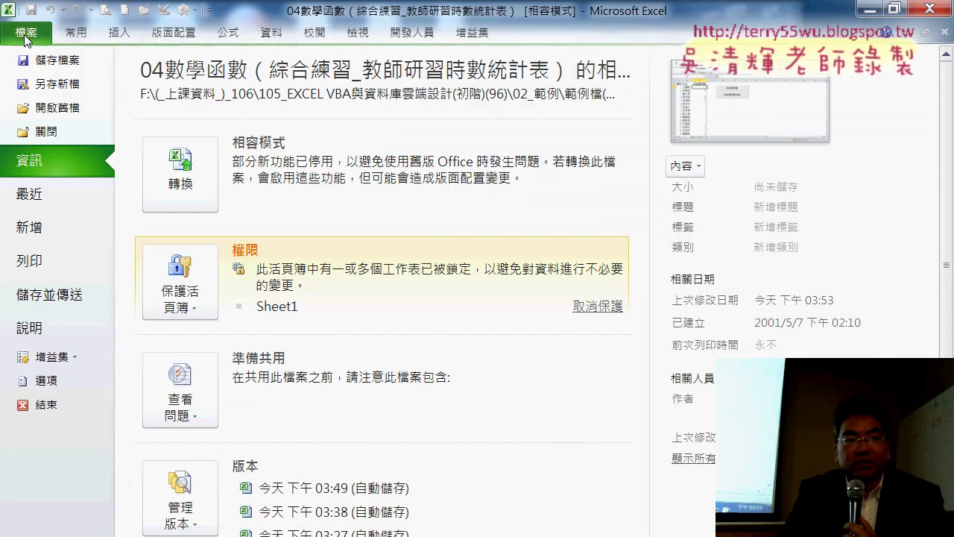
left_click(26, 36)
left_click(26, 36)
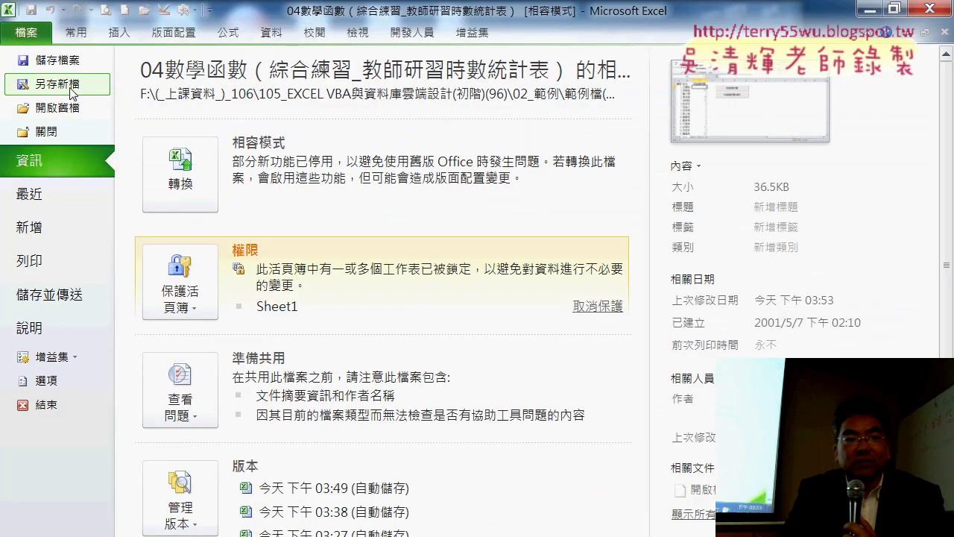
key("Escape")
key("F12")
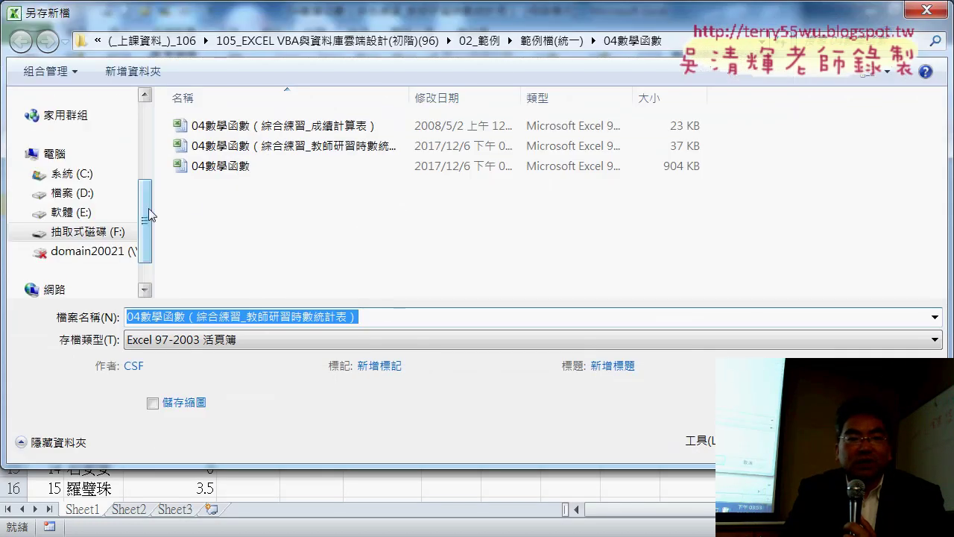
left_click_drag(145, 222, 145, 142)
left_click(63, 154)
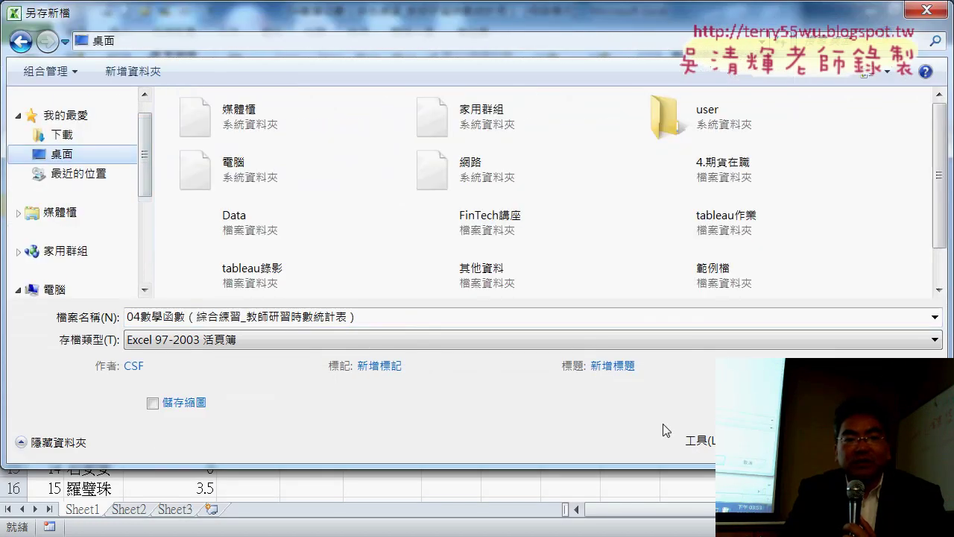
left_click(813, 442)
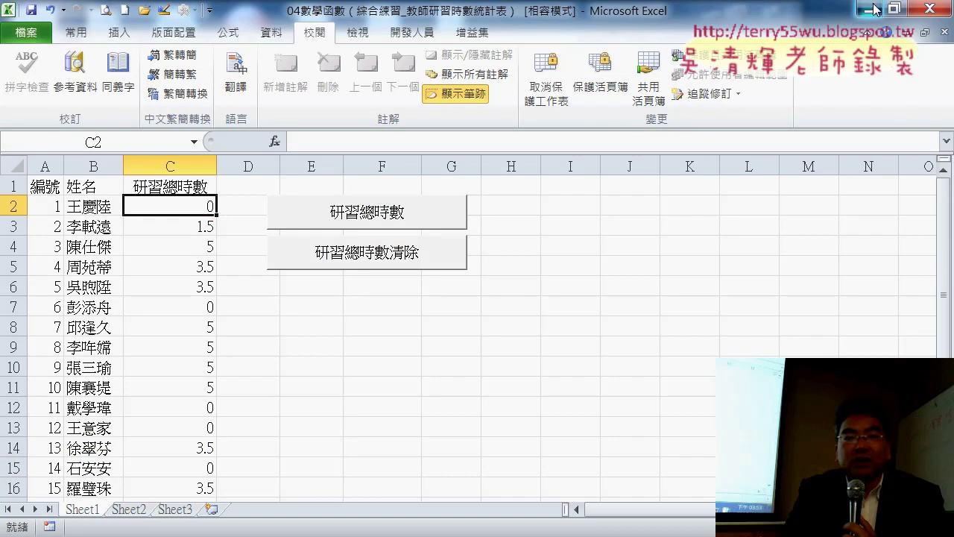
left_click(869, 9)
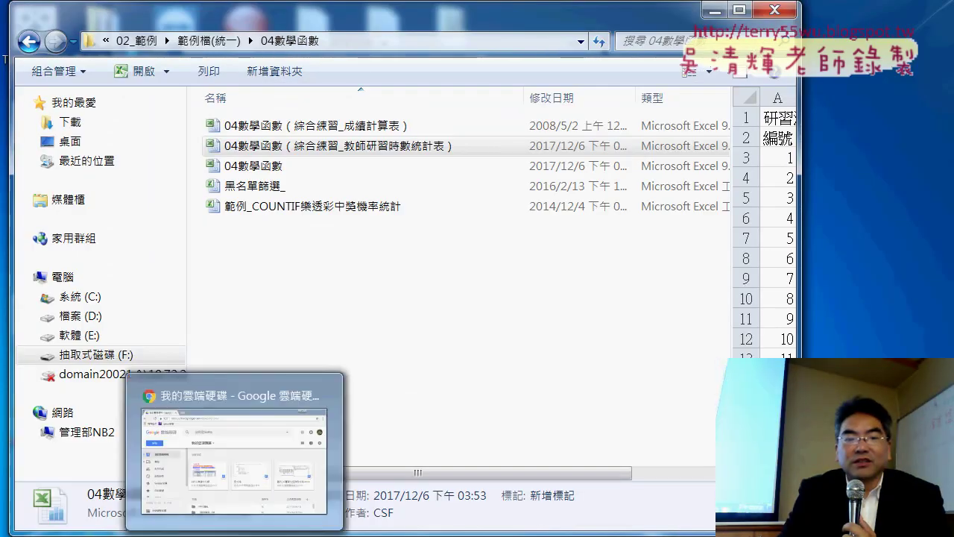
In Chrome's Google Drive, move the teacher-hours .xls from My Drive's _temp folder into DEL
left_click(213, 504)
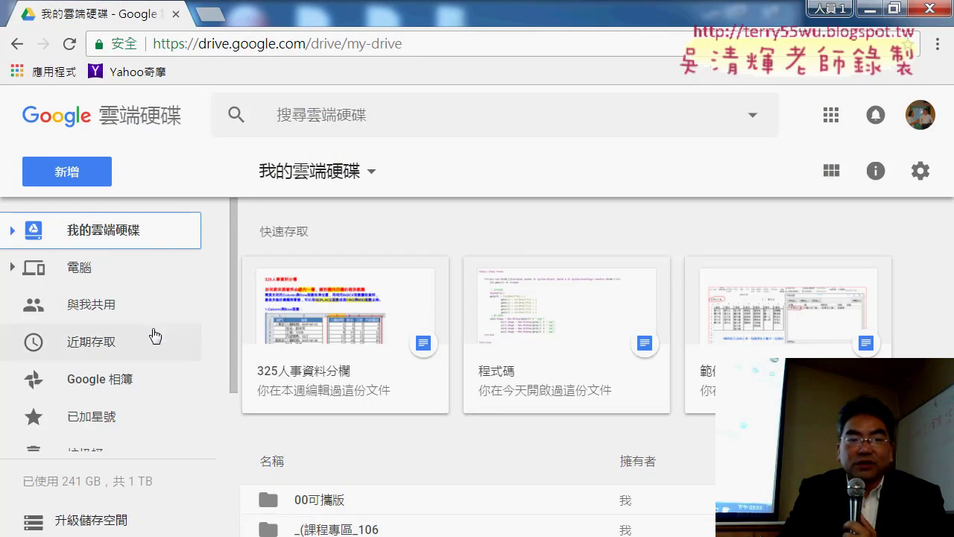
left_click(12, 231)
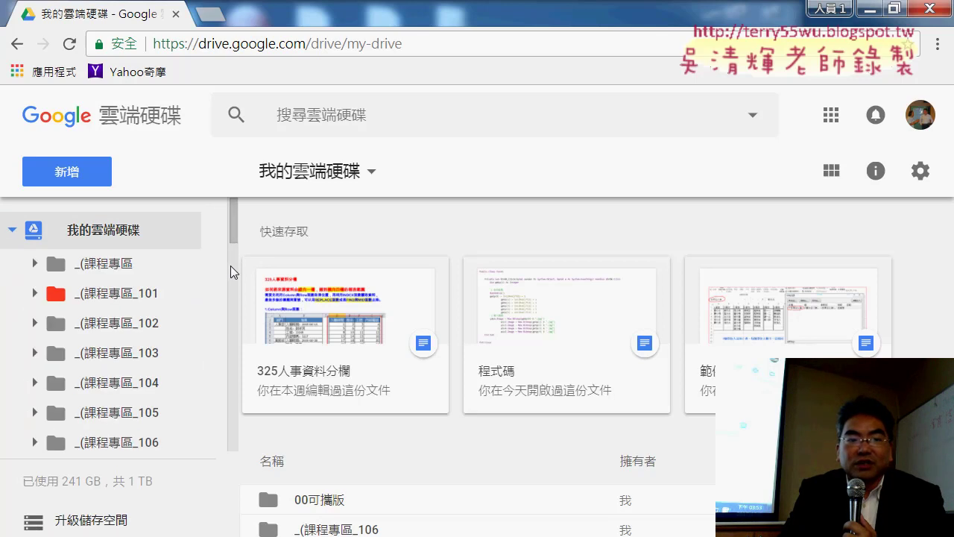
left_click_drag(231, 238, 256, 339)
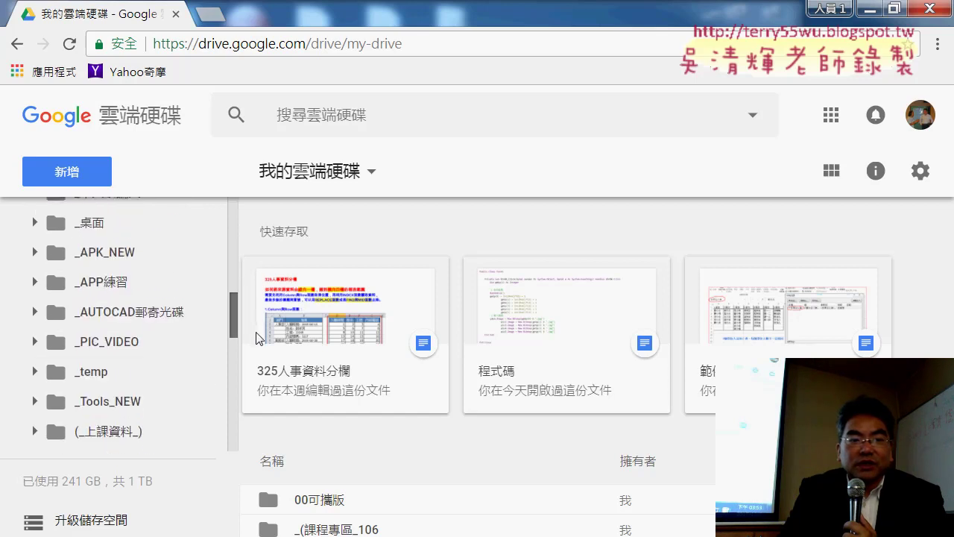
left_click(134, 368)
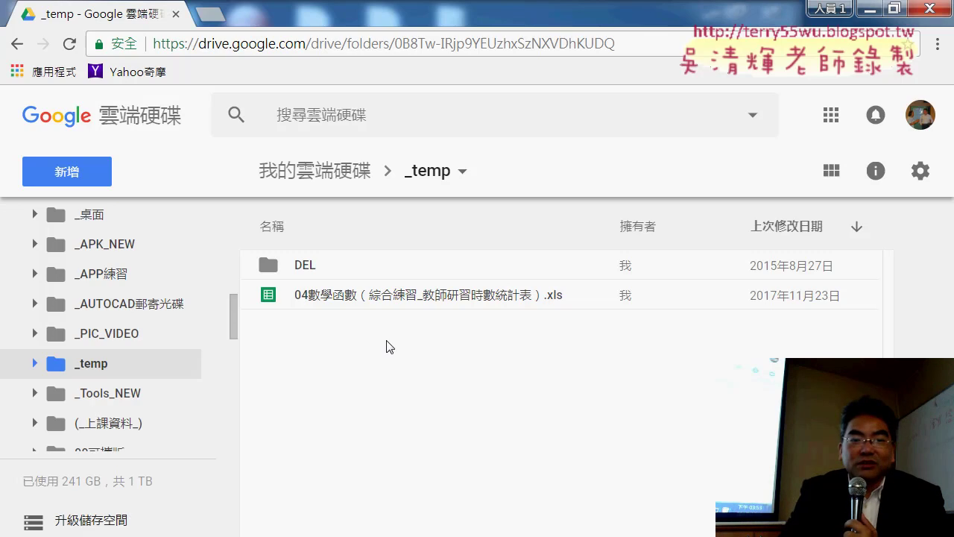
left_click(383, 300)
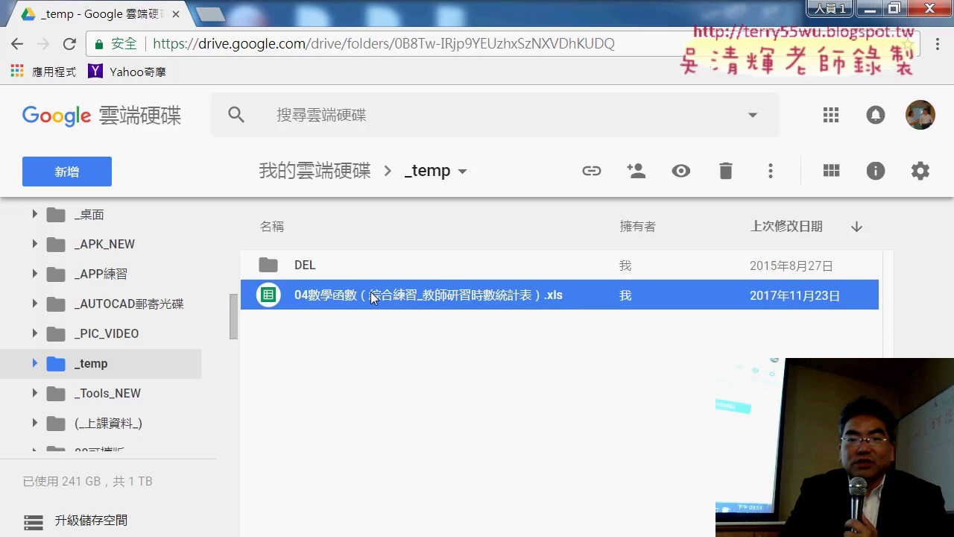
left_click_drag(373, 298, 305, 272)
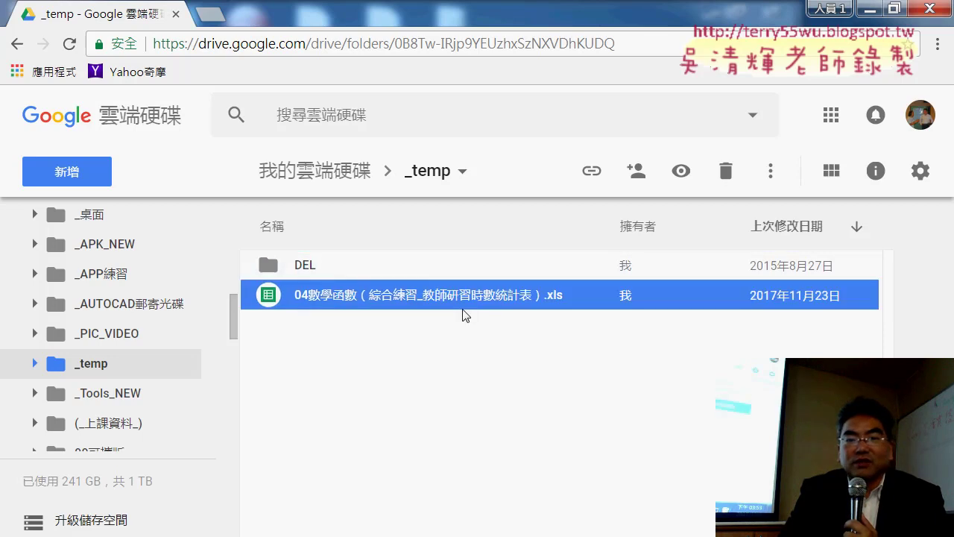
Turn on conversion of uploaded files to Google Docs editor format in Drive Settings, then close Settings
left_click(921, 174)
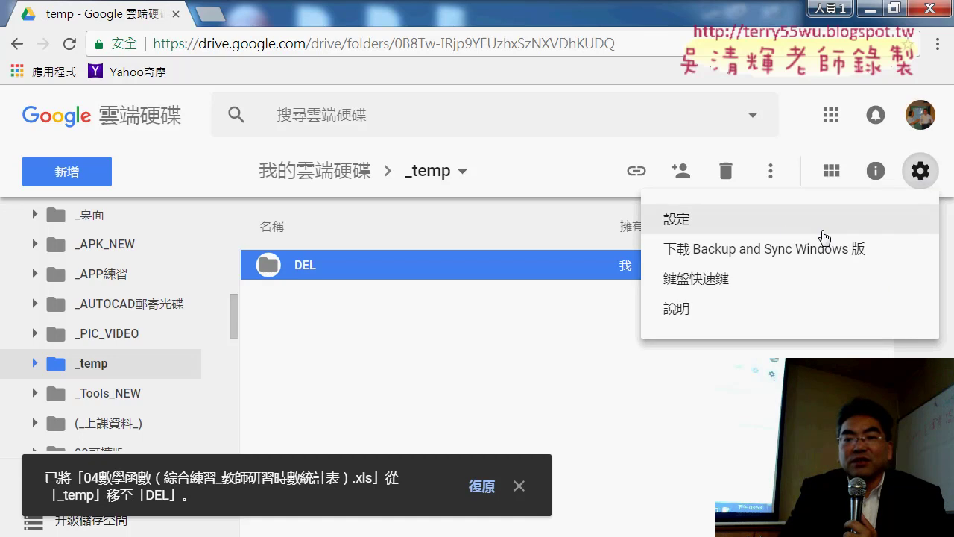
left_click(759, 231)
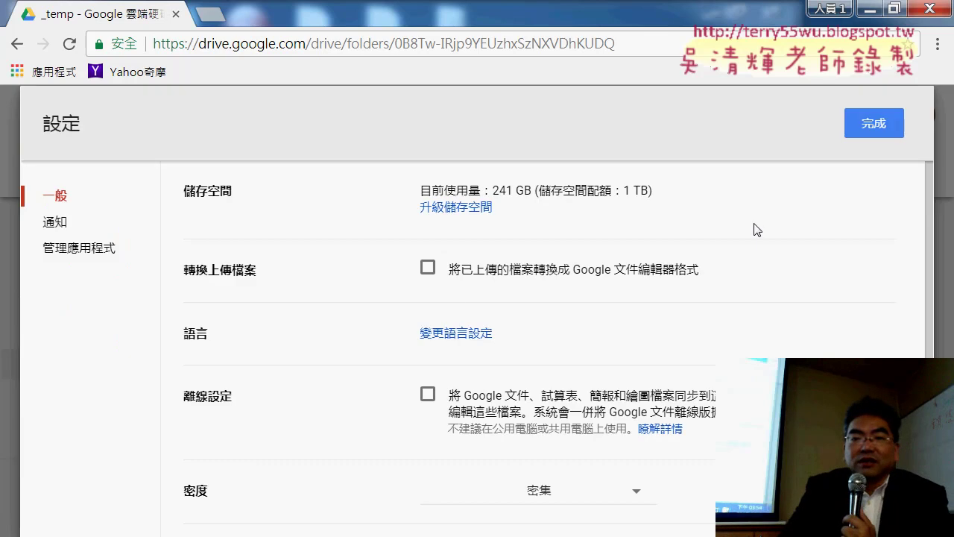
left_click(428, 269)
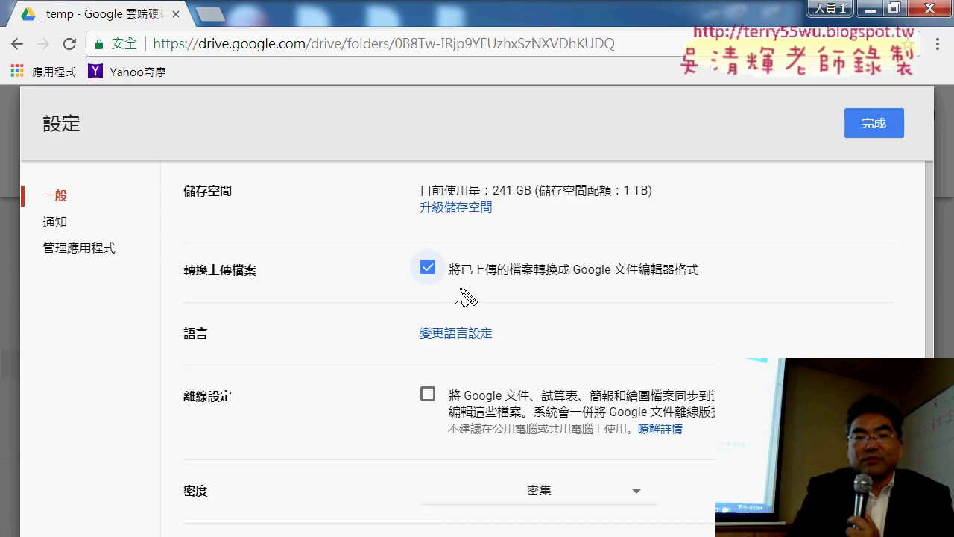
mouse_move(167, 257)
left_mouse_down()
mouse_move(340, 295)
mouse_move(156, 274)
left_mouse_up()
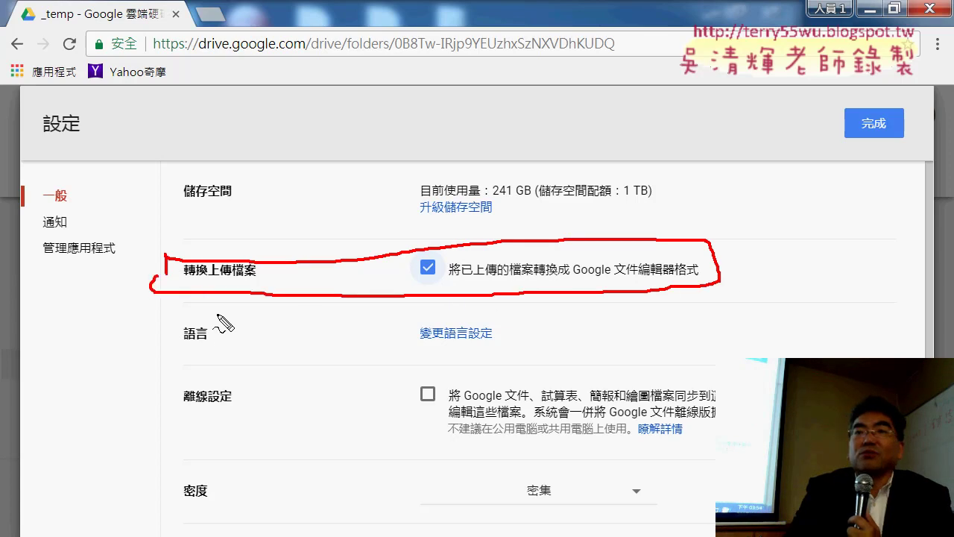
key("Escape")
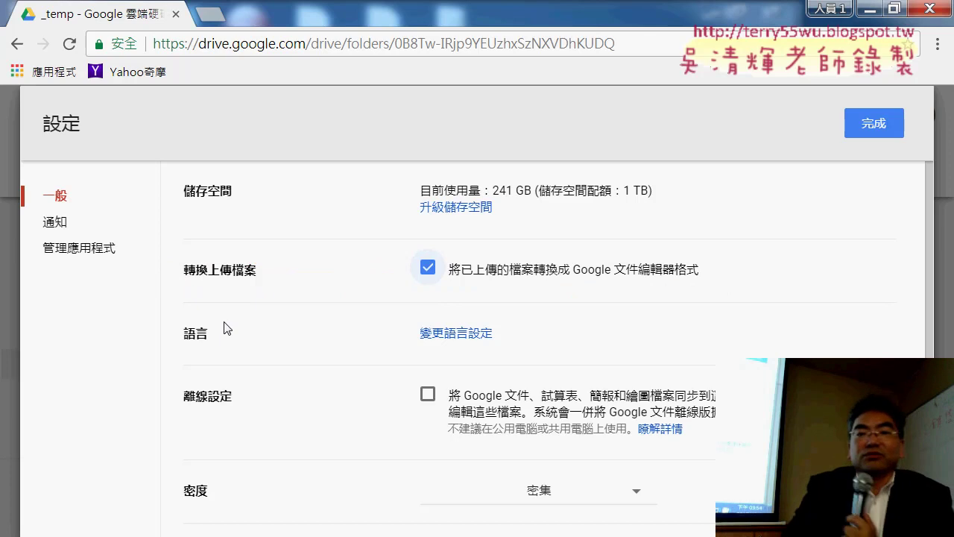
left_click(874, 124)
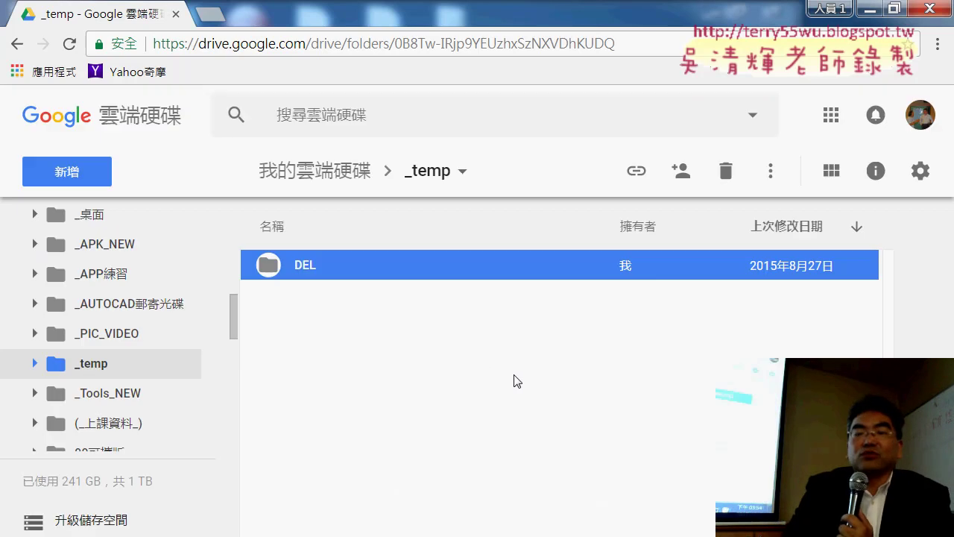
Upload 04數學函數(綜合練習_教師研習時數統計表).xls from the Desktop into the _temp folder
right_click(481, 364)
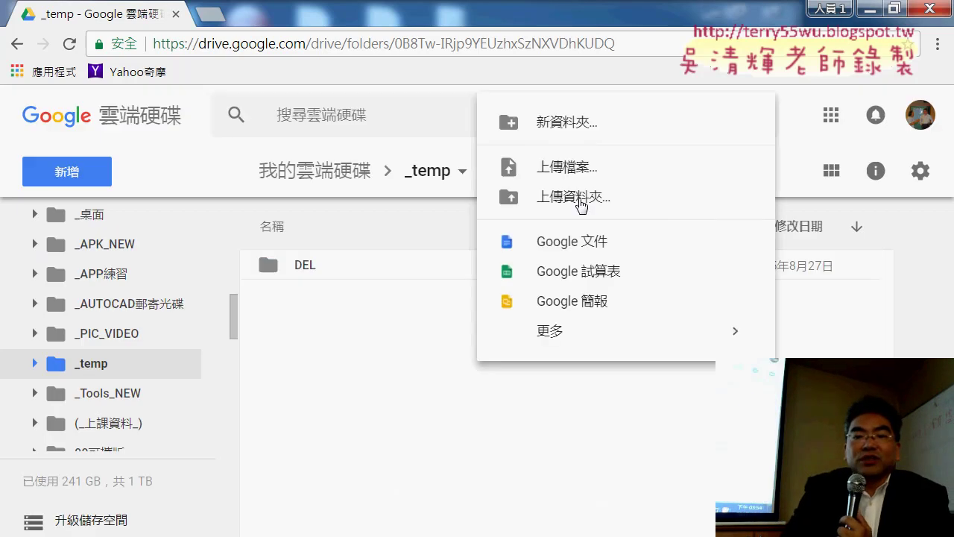
left_click(588, 179)
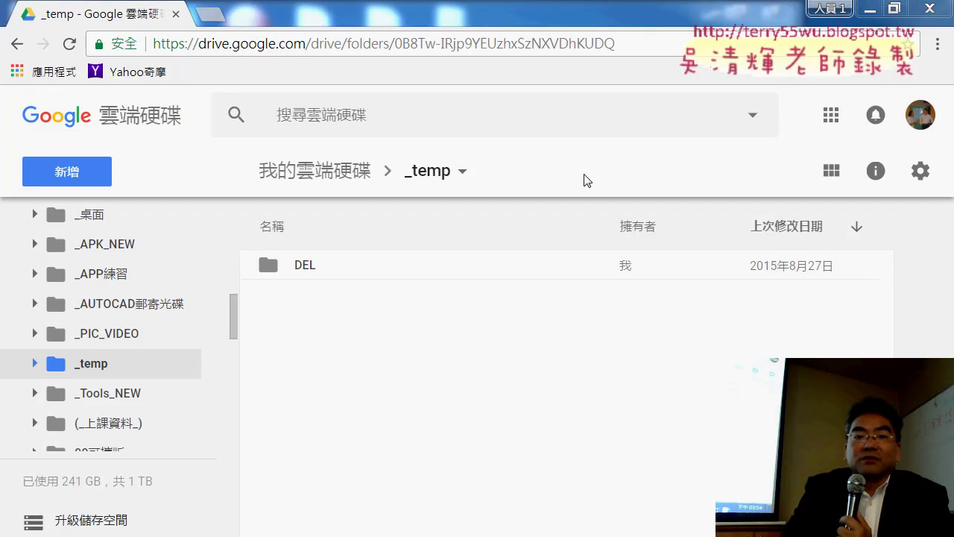
left_click(63, 142)
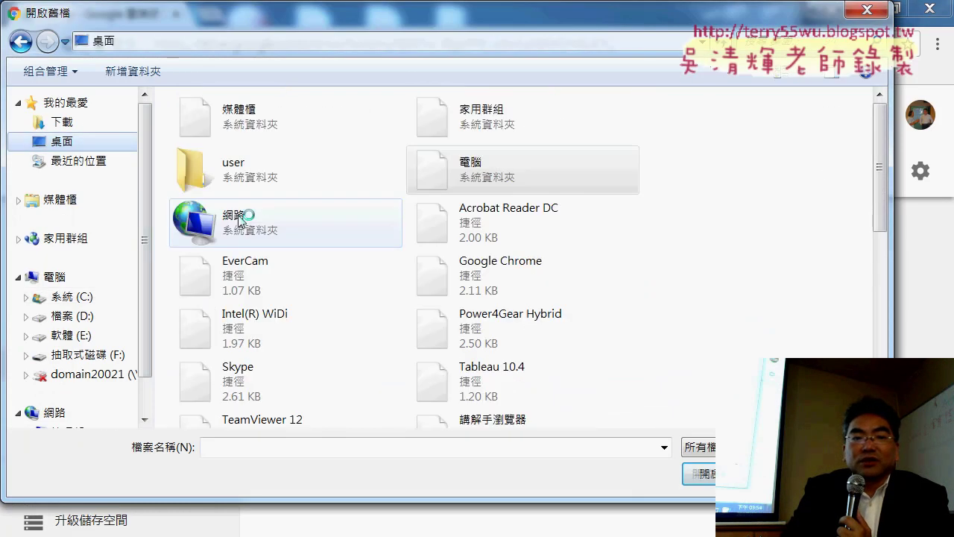
scroll(885, 242, "down", 1)
mouse_move(885, 242)
left_mouse_down()
mouse_move(885, 357)
mouse_move(878, 184)
mouse_move(895, 358)
left_mouse_up()
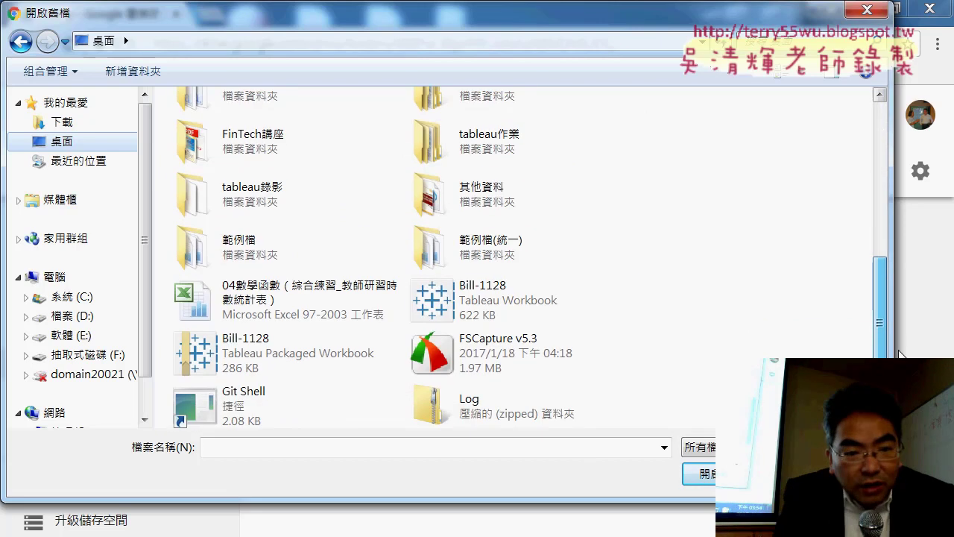
double_click(350, 291)
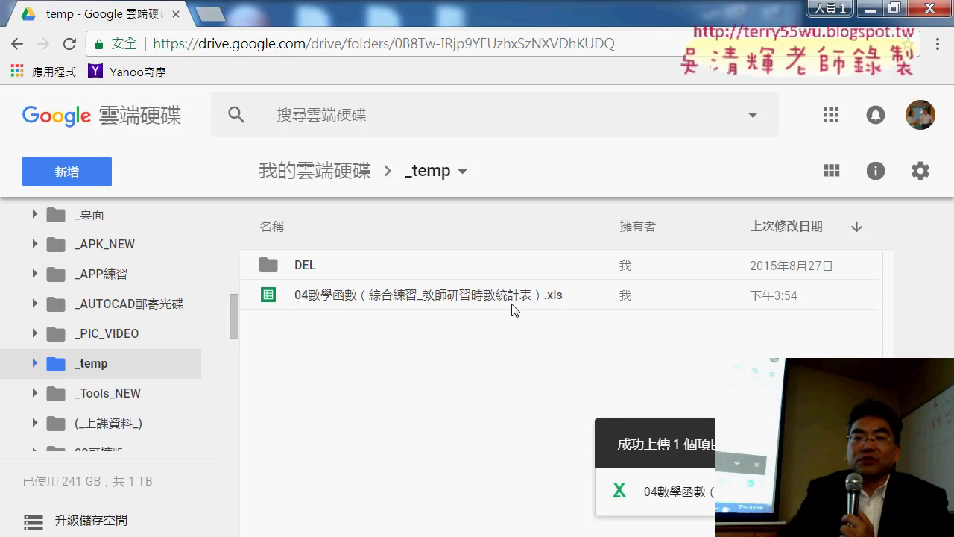
left_click(468, 305)
Open the uploaded .xls in Google Sheets, inspect C2's SUMIF formula, and view the File download formats
double_click(469, 306)
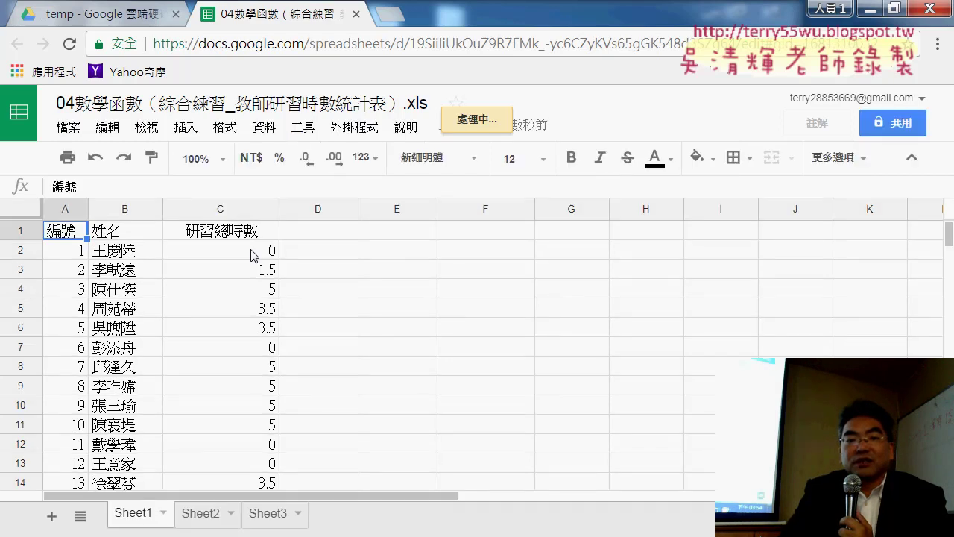
left_click(253, 254)
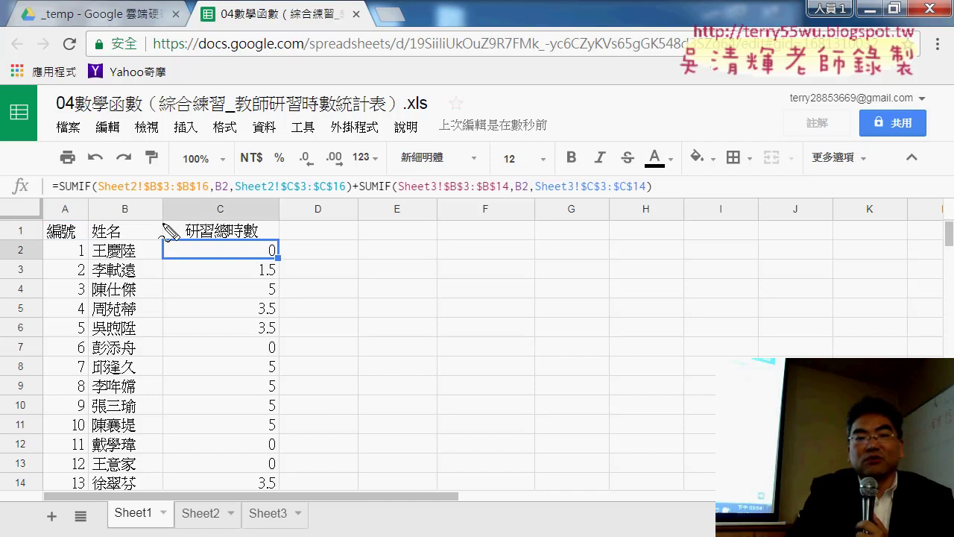
left_click_drag(26, 178, 29, 213)
left_click_drag(46, 160, 30, 217)
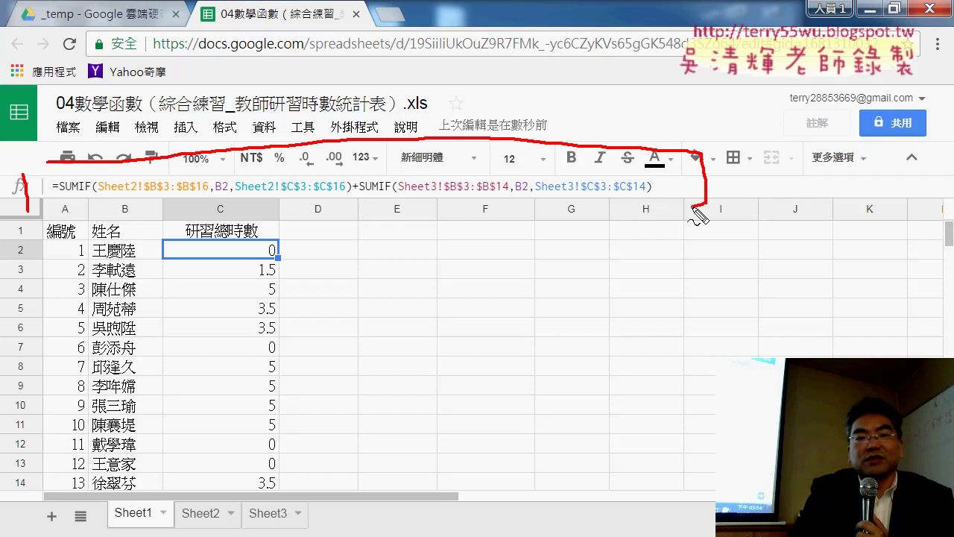
mouse_move(524, 395)
left_mouse_down()
mouse_move(483, 225)
mouse_move(470, 252)
mouse_move(538, 240)
left_mouse_up()
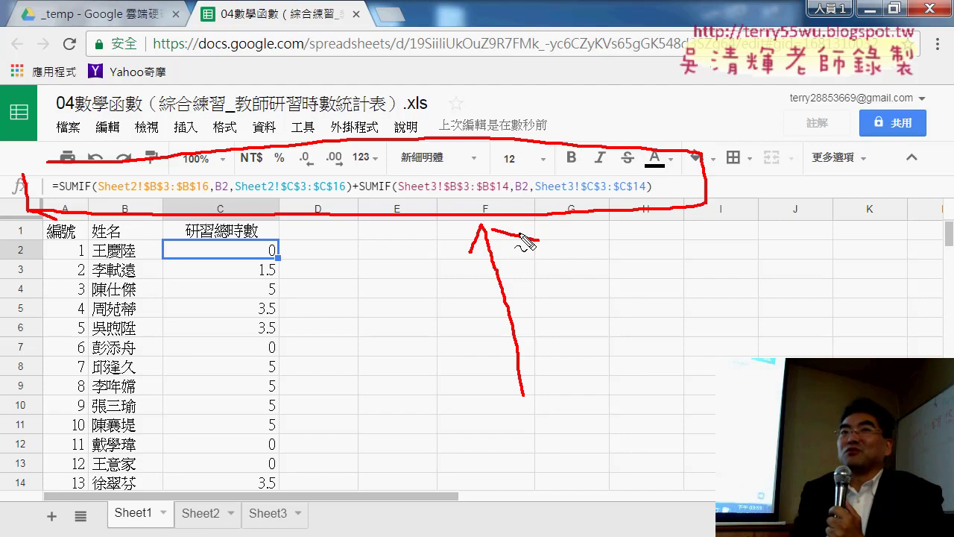
key("Escape")
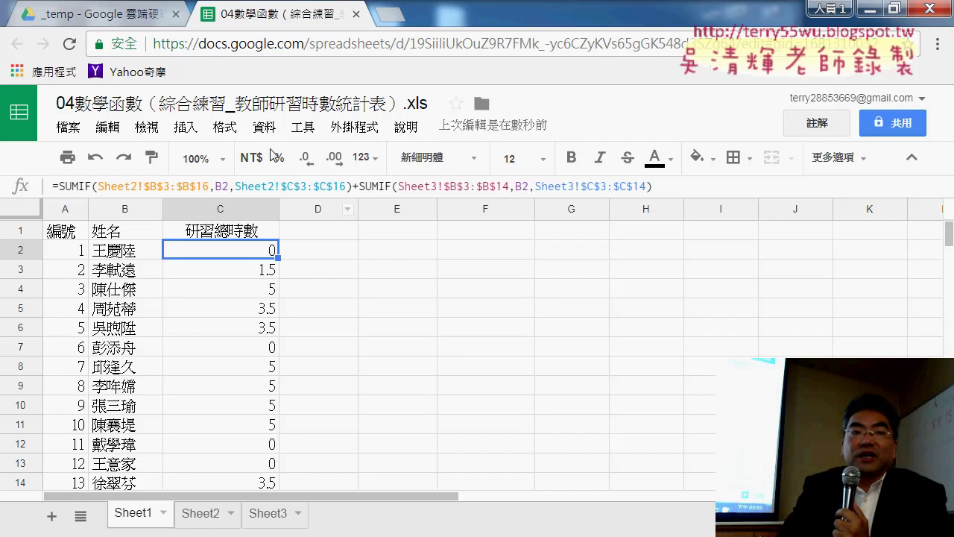
left_click(68, 128)
mouse_move(138, 430)
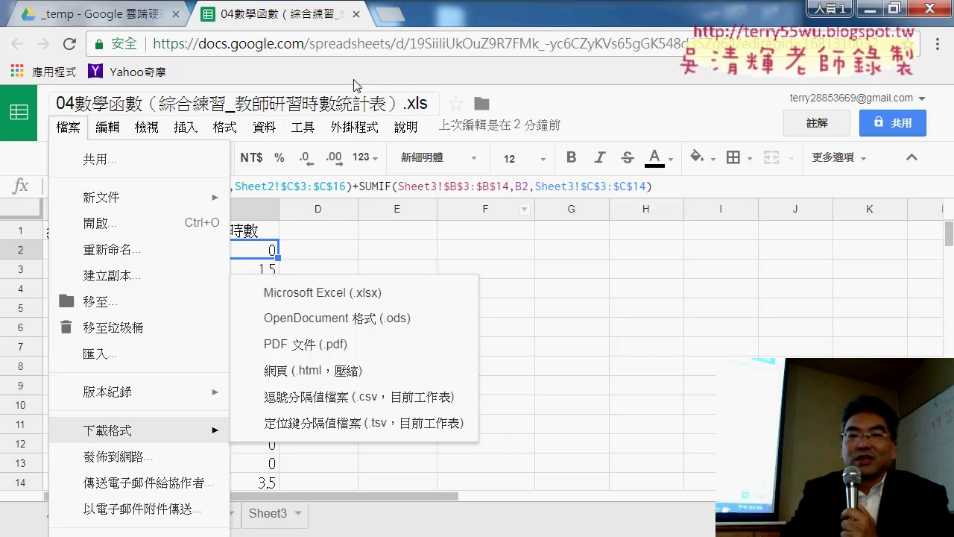
Close the Google Sheets tab to return to the Drive _temp folder
left_click(356, 15)
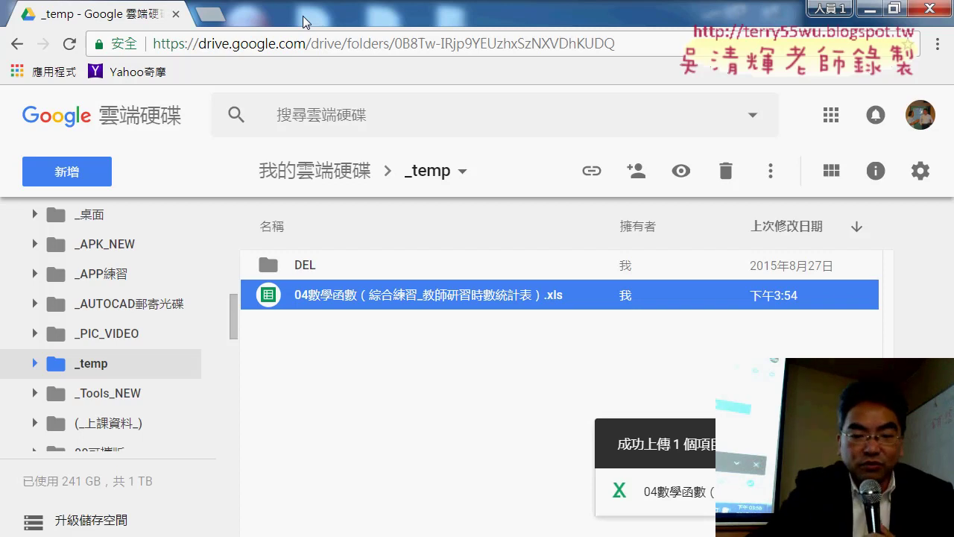
Open the _雲端白板畫面 folder in the course materials tab and sort it by name
left_click(304, 20)
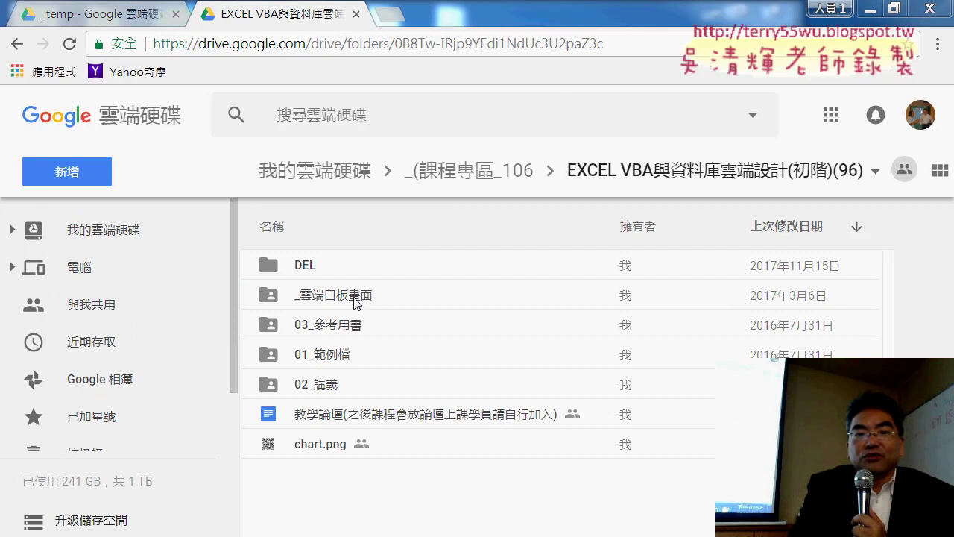
left_click(360, 303)
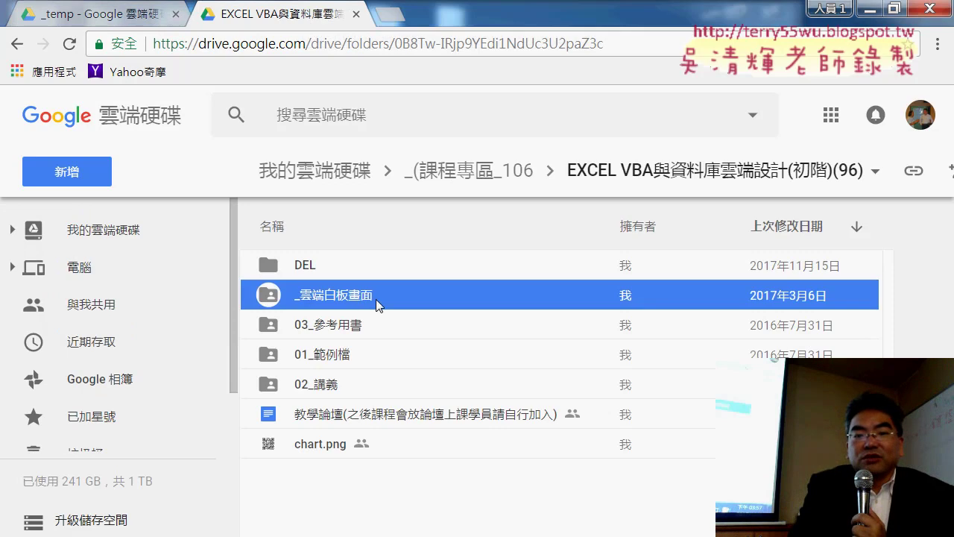
double_click(378, 297)
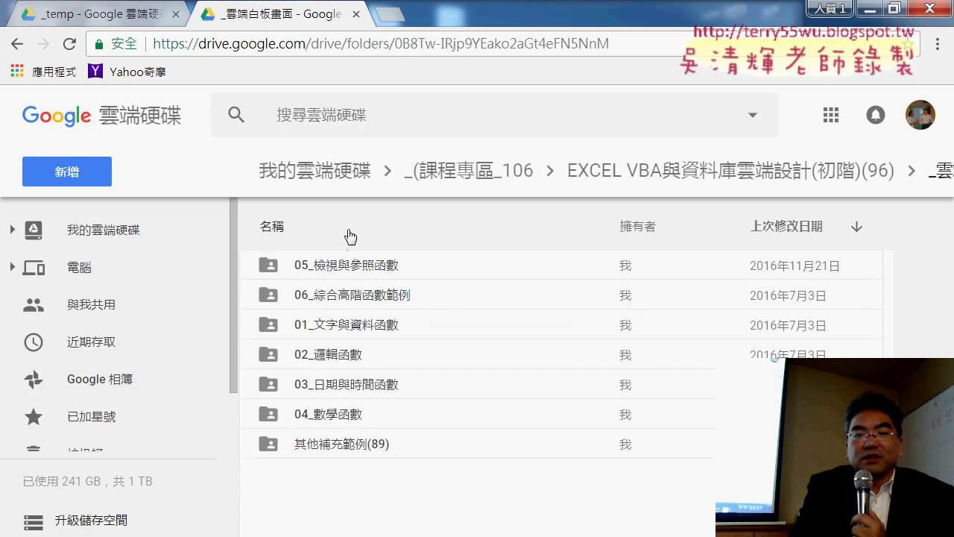
left_click(349, 236)
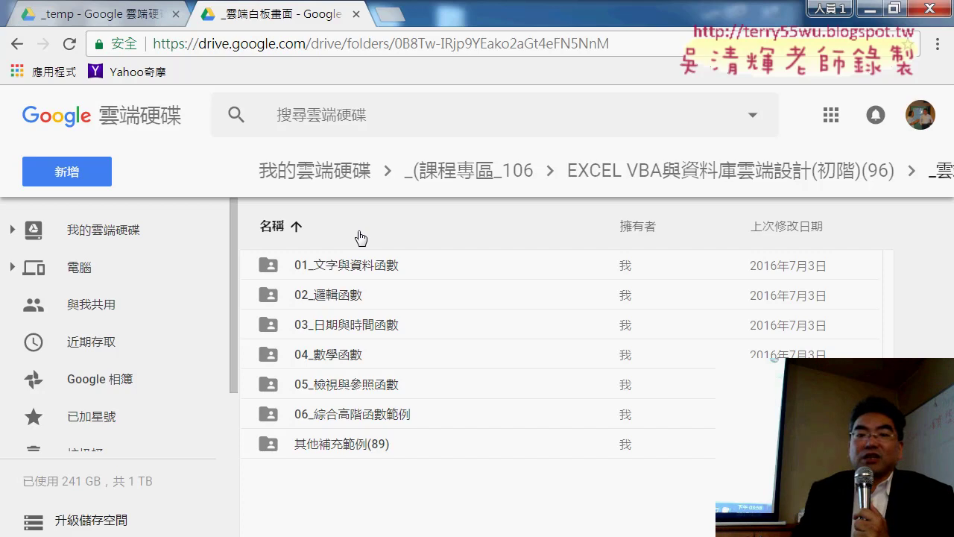
Open the 04數學函數程式碼 document from the 04_數學函數 folder
double_click(353, 354)
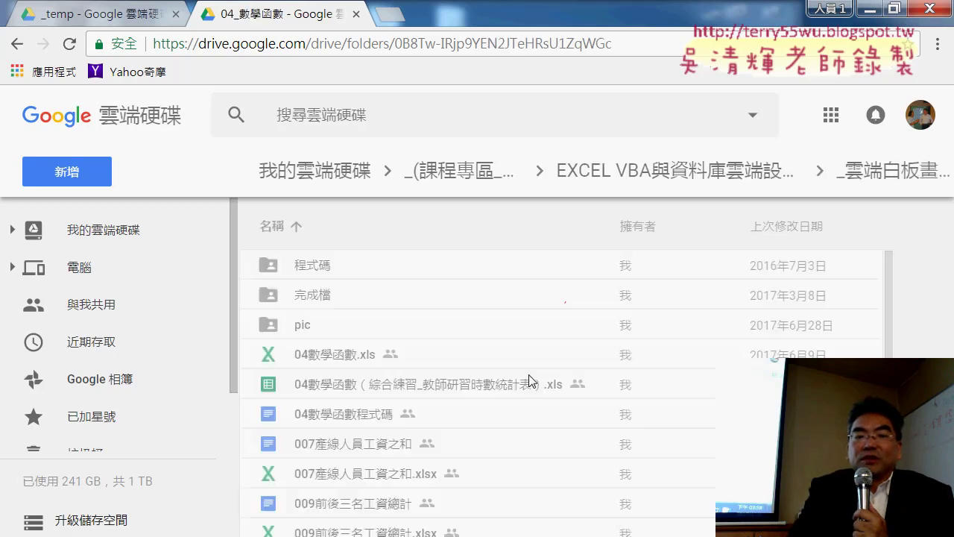
scroll(529, 381, "down", 3)
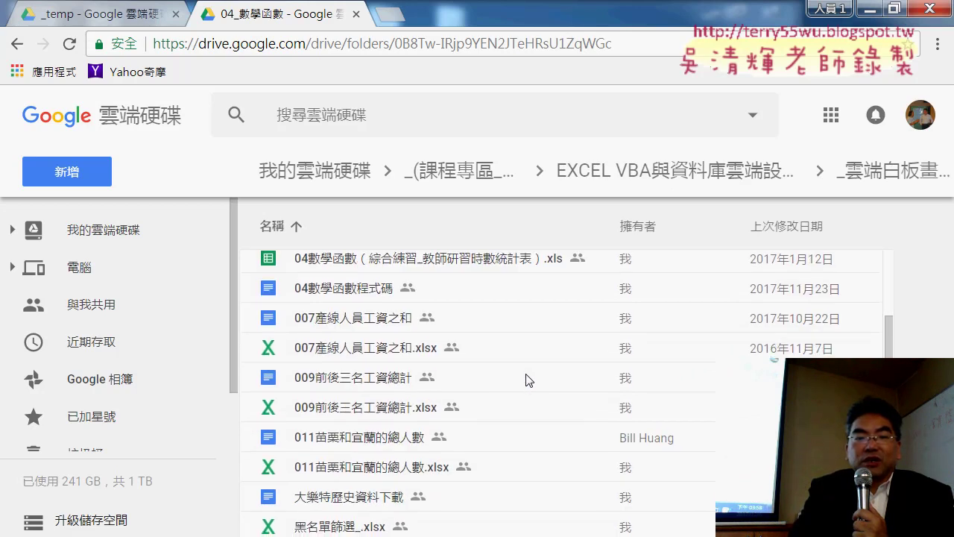
scroll(526, 380, "down", 1)
scroll(527, 380, "up", 1)
scroll(526, 380, "up", 1)
double_click(385, 354)
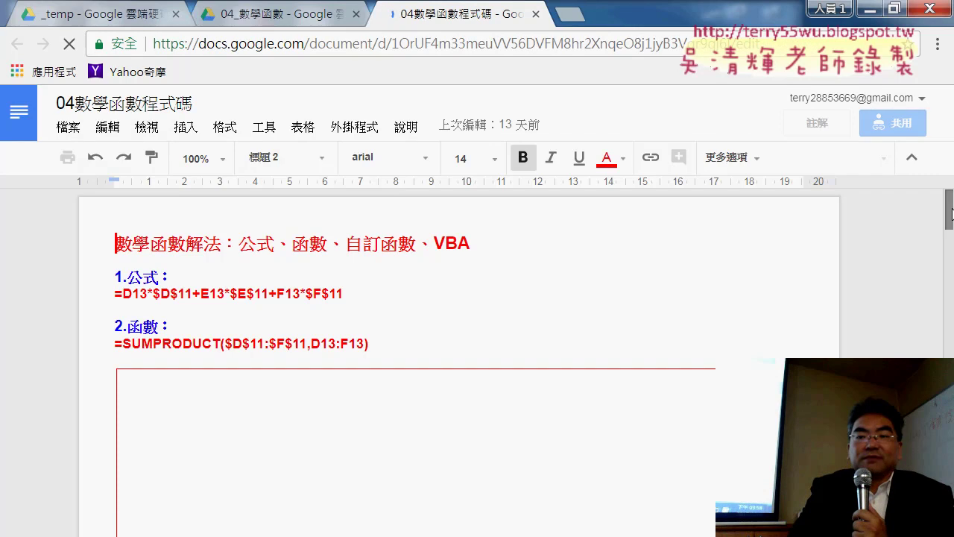
Select the VBA code from Public Sub 研習總時數() through the last End Sub, then return to the 04_數學函數 folder
left_click_drag(951, 210, 953, 377)
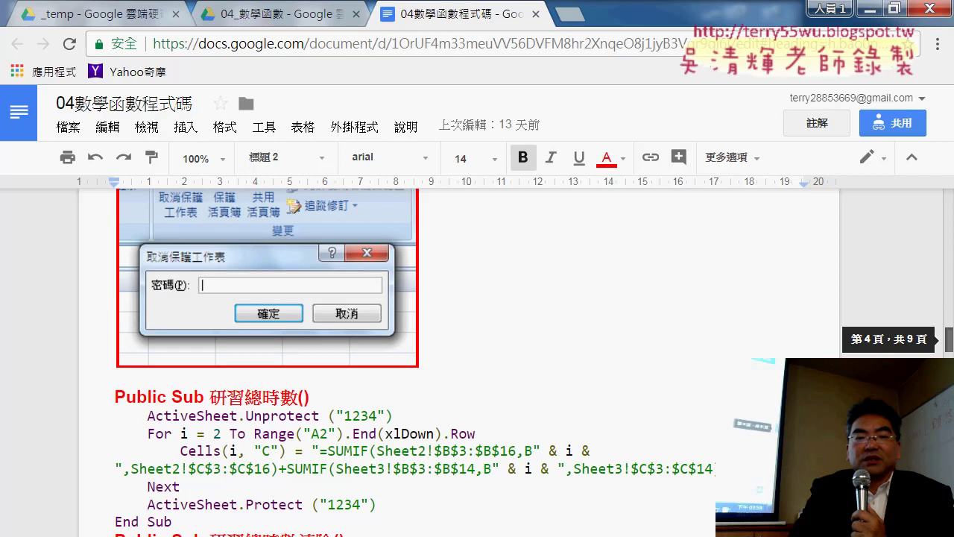
left_click_drag(950, 339, 950, 349)
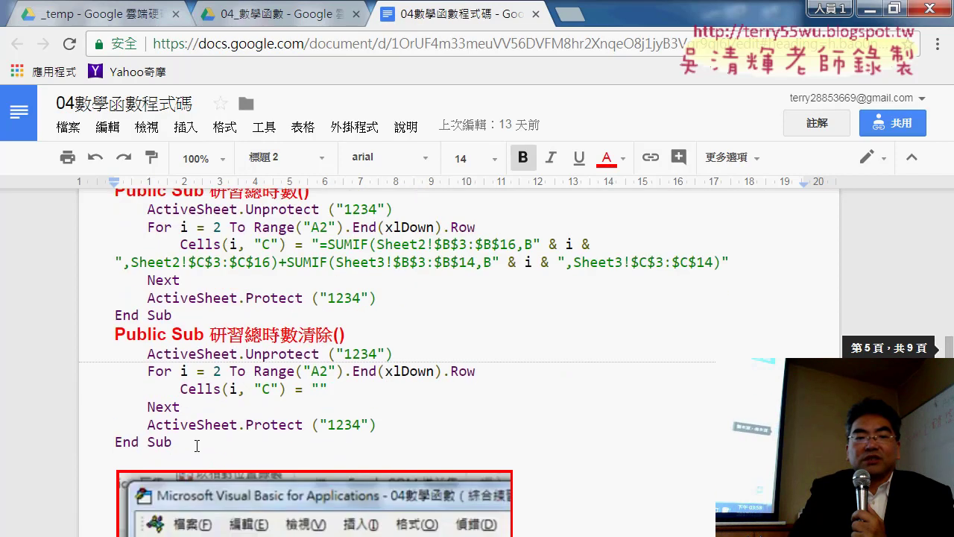
mouse_move(197, 445)
left_mouse_down()
mouse_move(105, 204)
mouse_move(115, 281)
mouse_move(214, 504)
left_mouse_up()
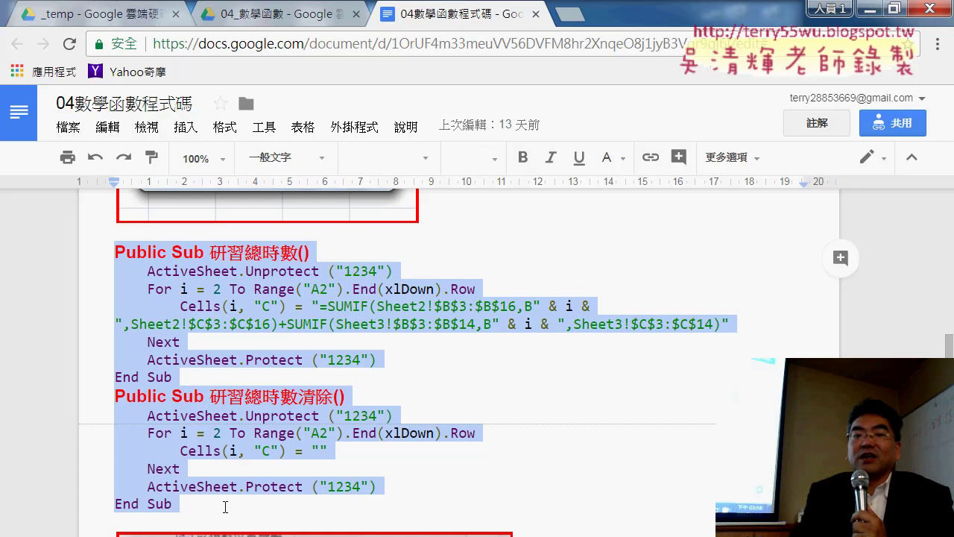
left_click(252, 17)
Look over the 樂透彩中獎機率統計.xlsx and 樂透彩程式碼.docx files, then go back to the function-examples folder
scroll(403, 369, "down", 3)
scroll(403, 369, "down", 2)
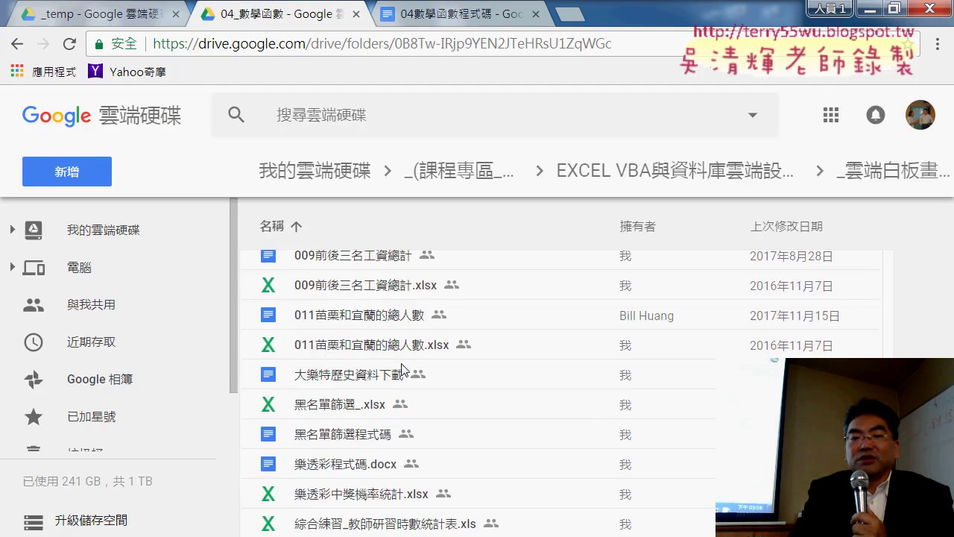
scroll(399, 373, "down", 1)
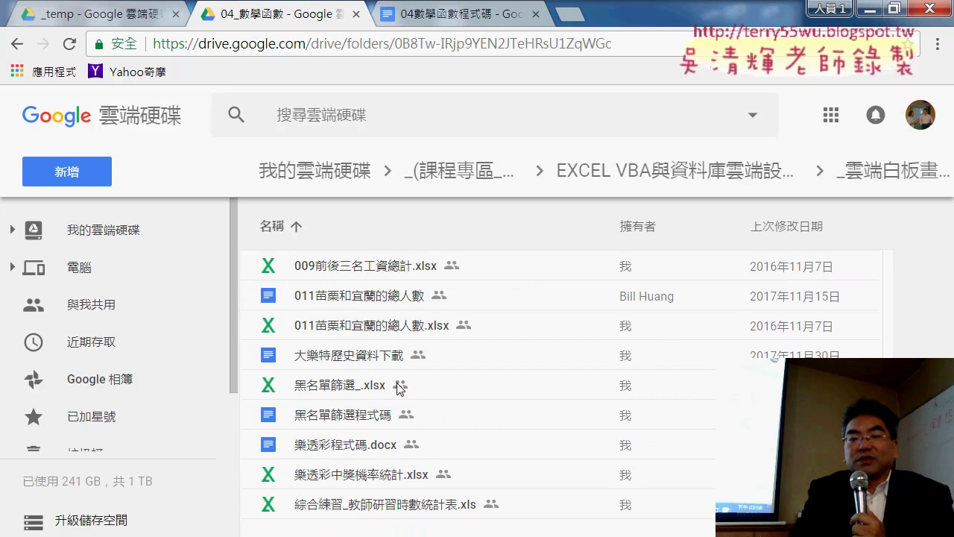
left_click(364, 484)
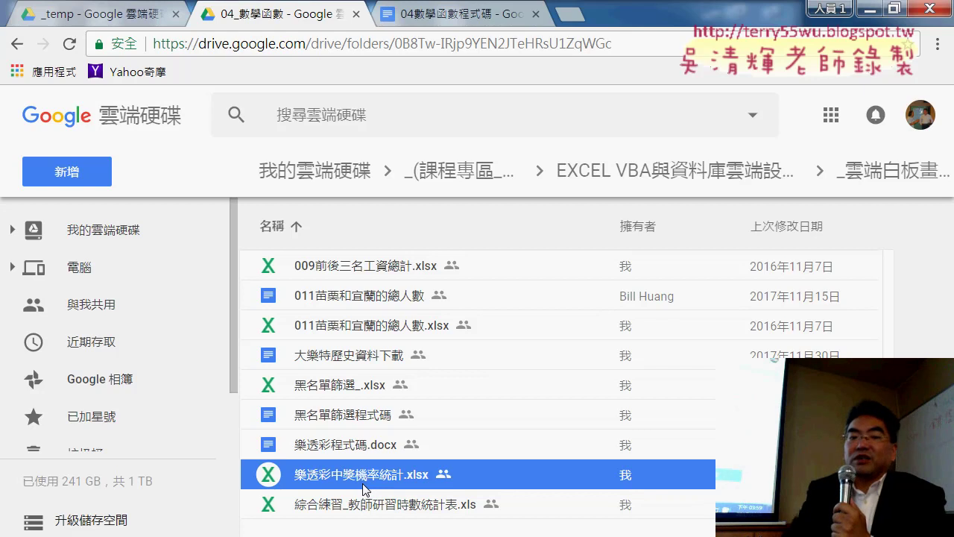
left_click(349, 445)
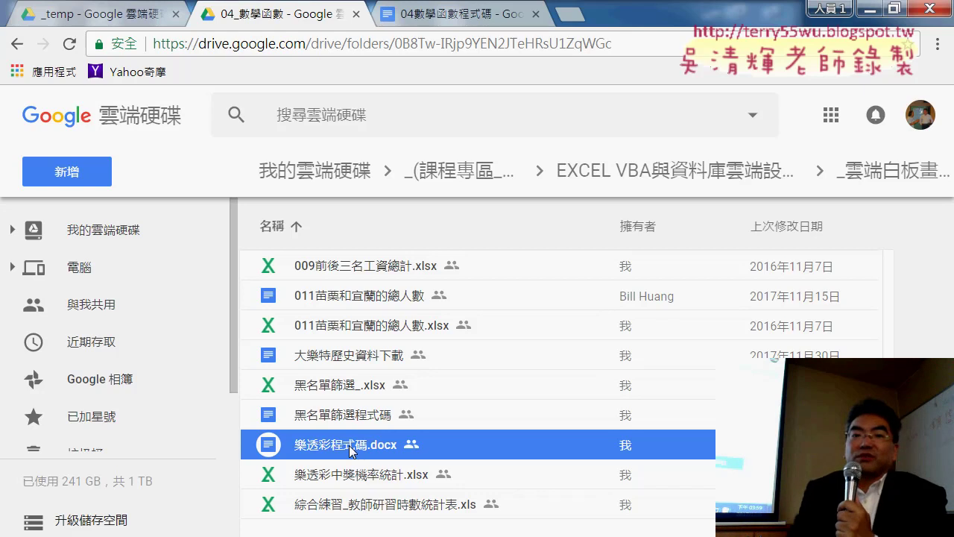
left_click(19, 46)
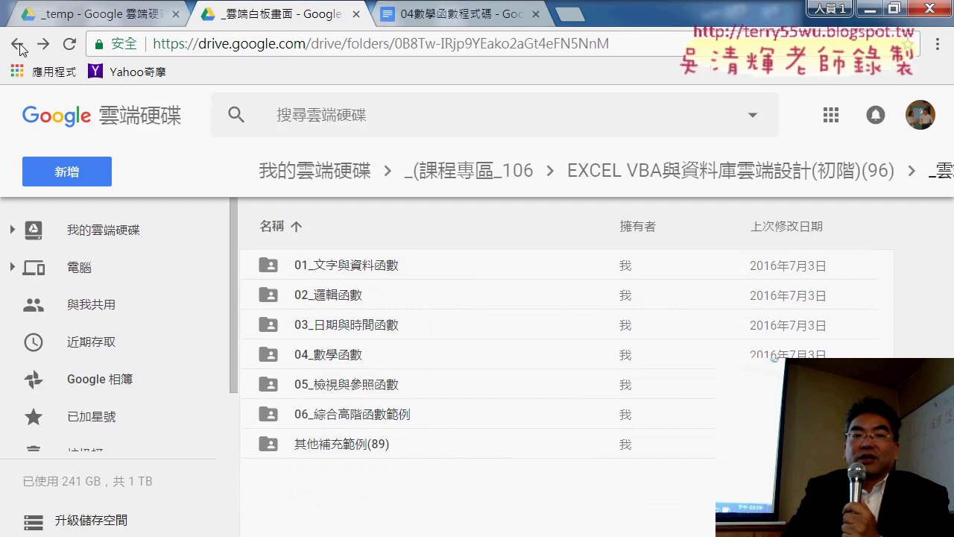
Open 06_綜合高階函數範例, then its 其他補充範例(89) and 01_入門 subfolders
left_click(373, 422)
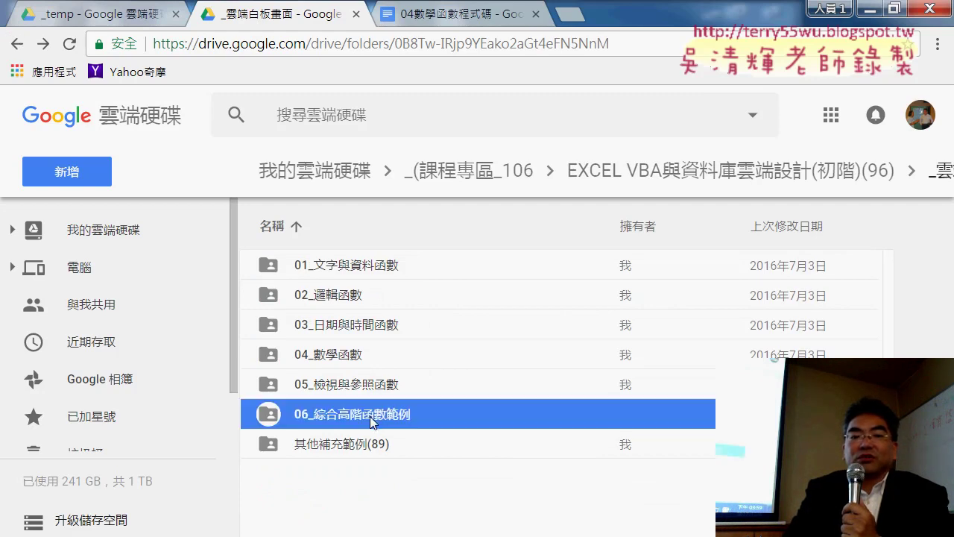
double_click(328, 422)
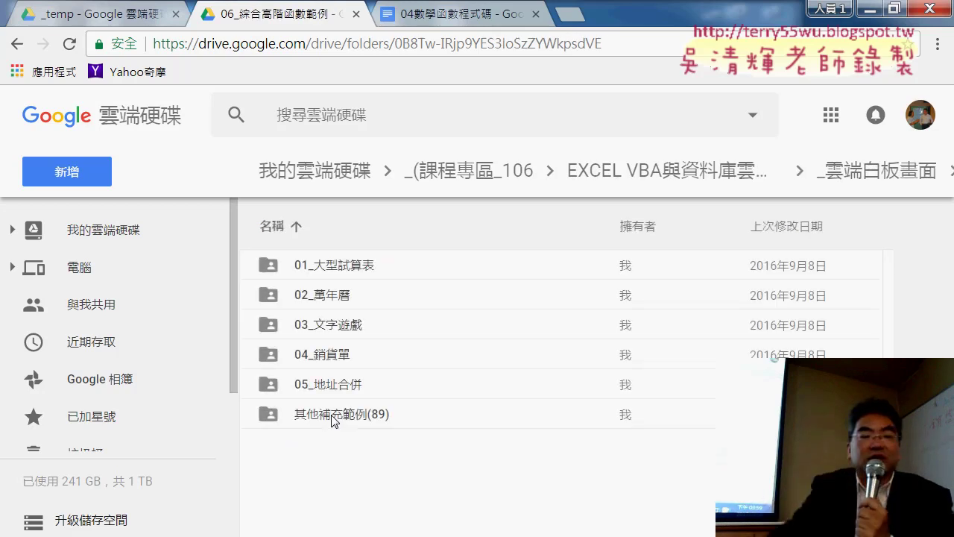
double_click(348, 416)
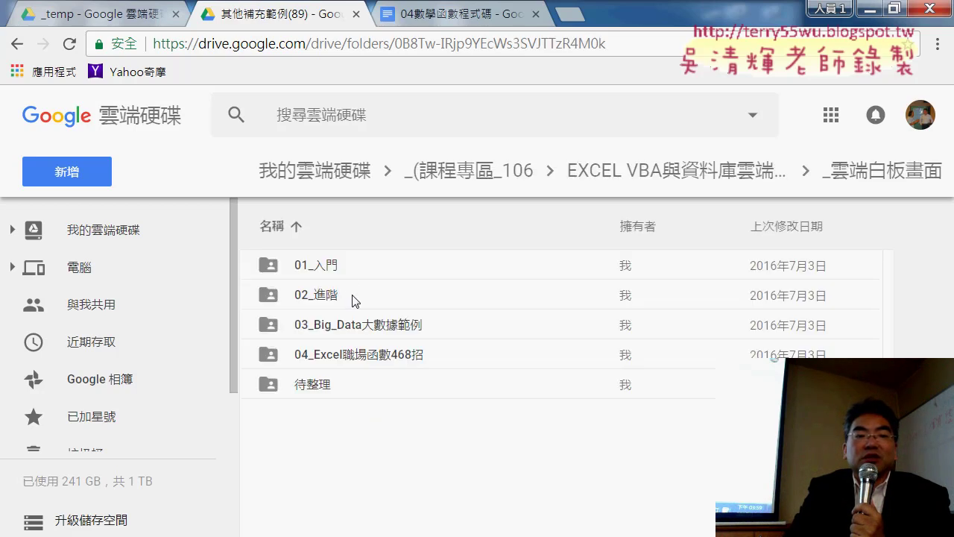
double_click(350, 268)
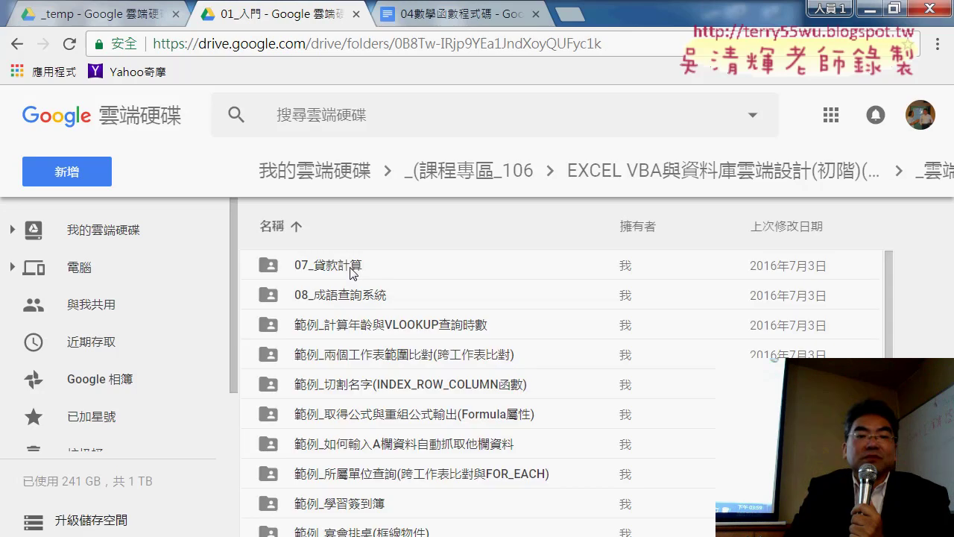
scroll(453, 277, "down", 1)
scroll(455, 278, "down", 2)
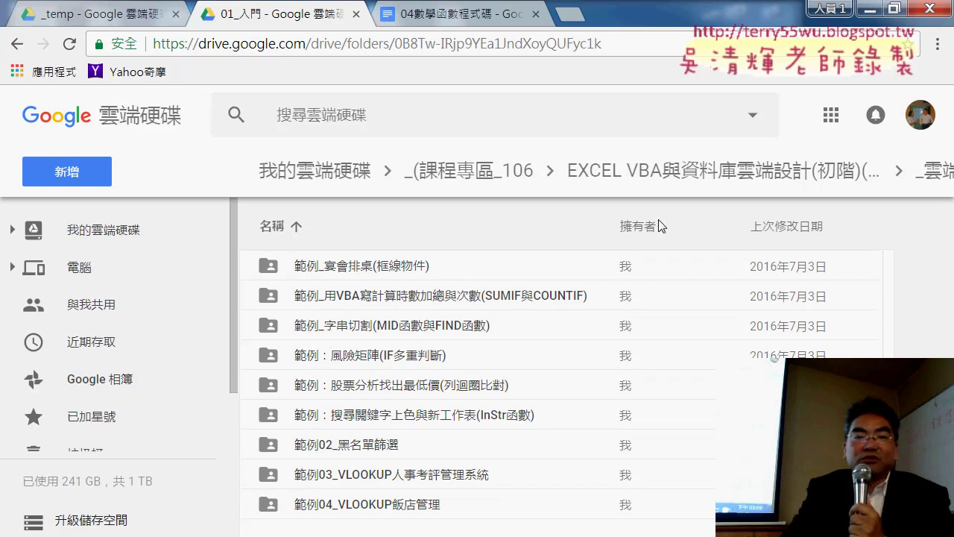
Go back up to 06_綜合高階函數範例 and return to the _temp folder tab
left_click(15, 44)
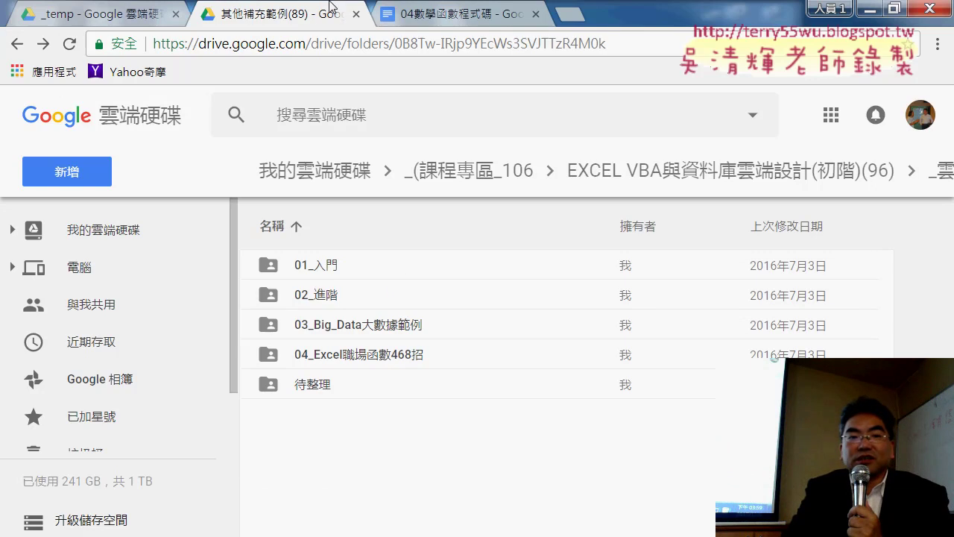
left_click(16, 44)
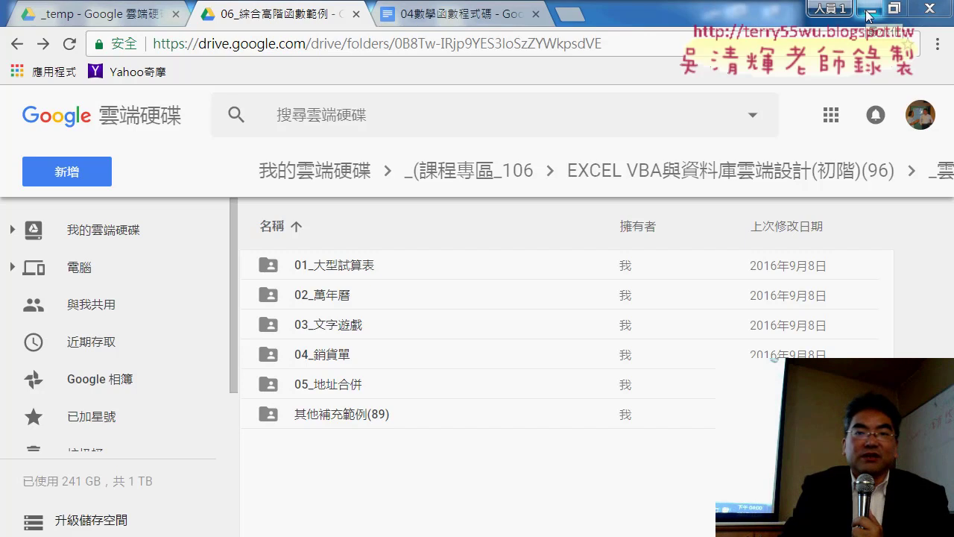
left_click(111, 13)
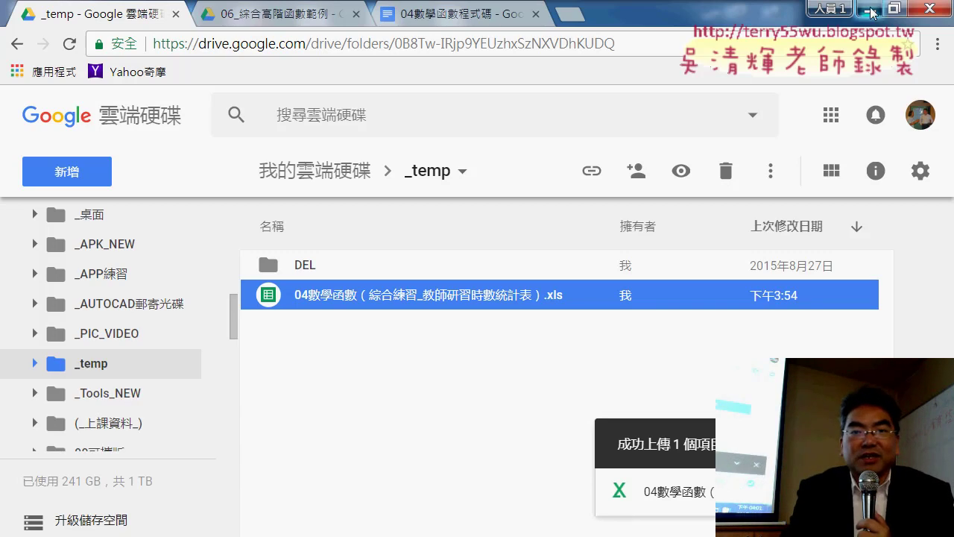
Minimize Chrome and bring the Visual Basic editor back to the front
left_click(871, 12)
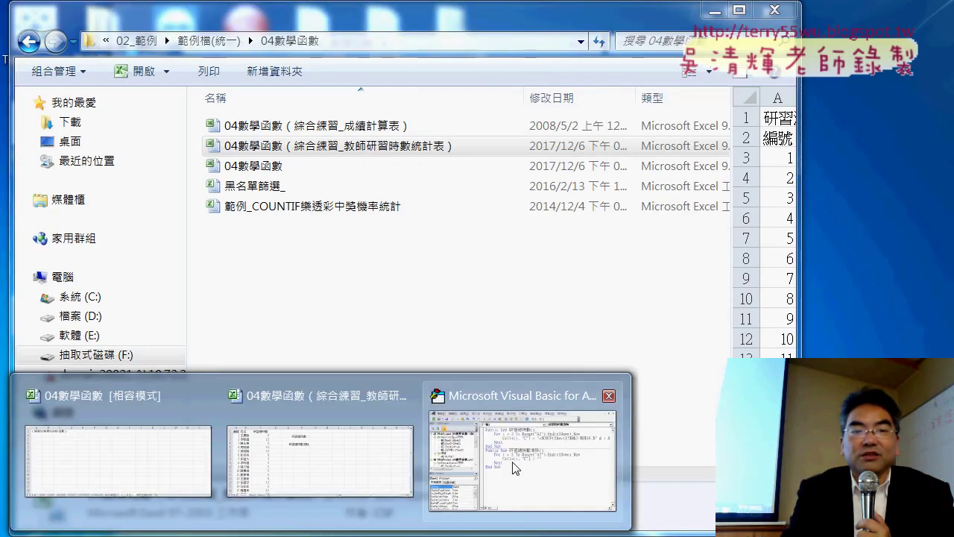
left_click(524, 455)
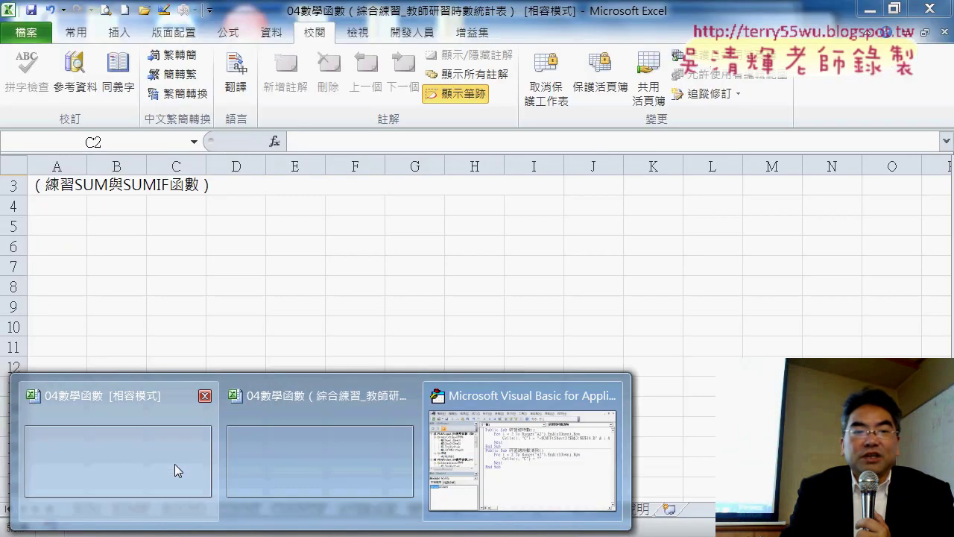
Bring the training-hours workbook forward and rerun the 研習總時數 macro, checking cell C2
left_click(179, 470)
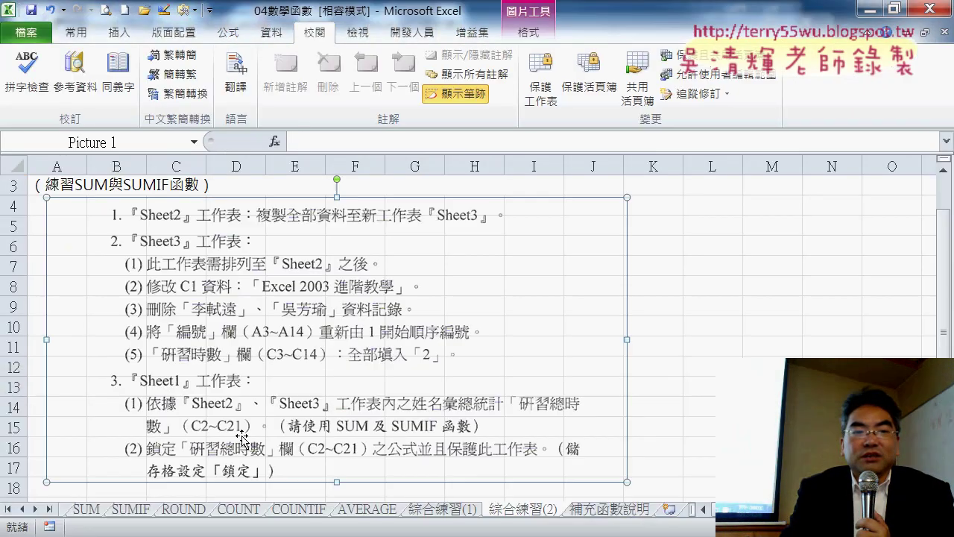
left_click(376, 429)
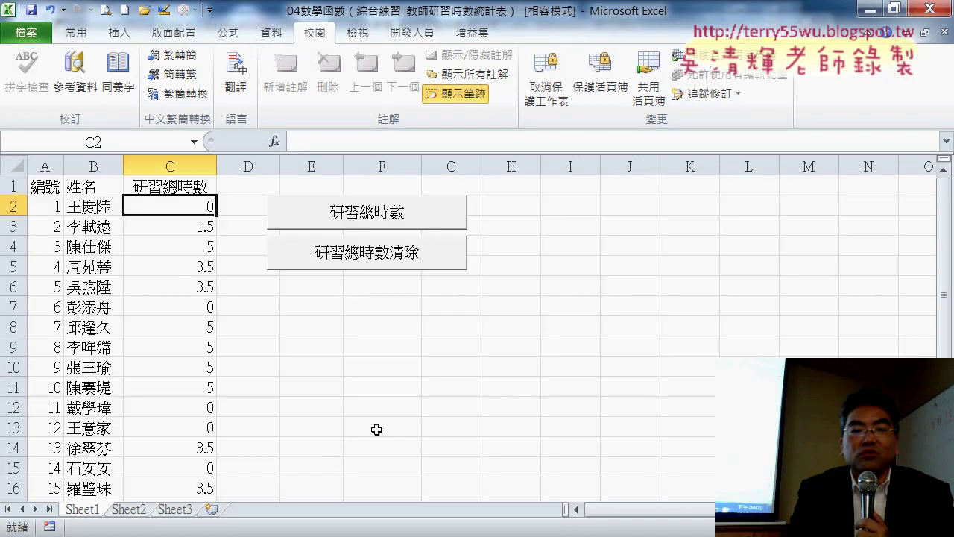
left_click(463, 258)
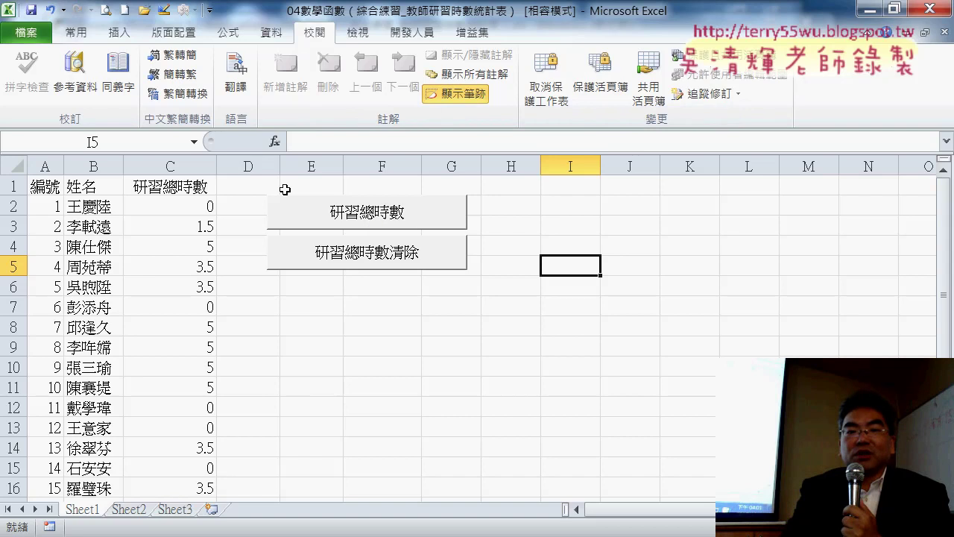
left_click(205, 212)
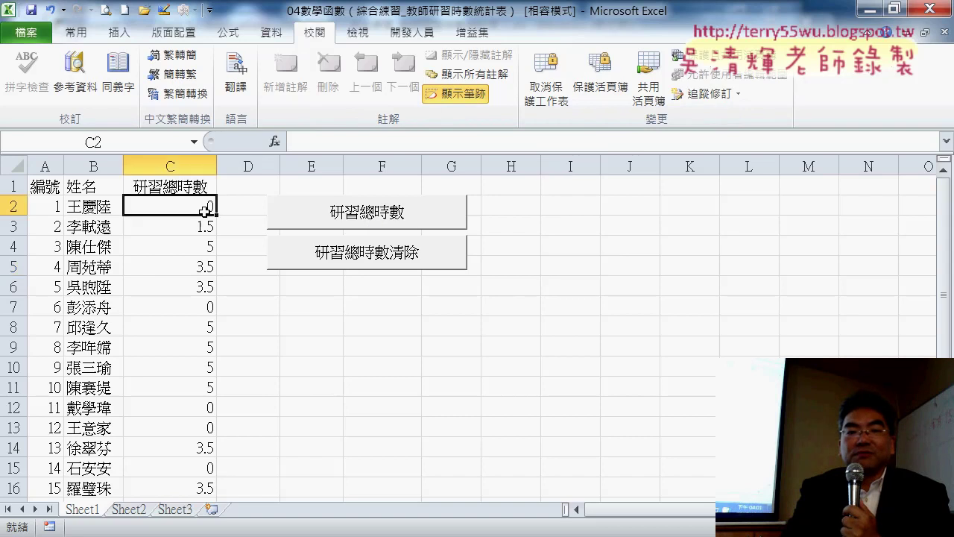
left_click(386, 223)
left_click(576, 266)
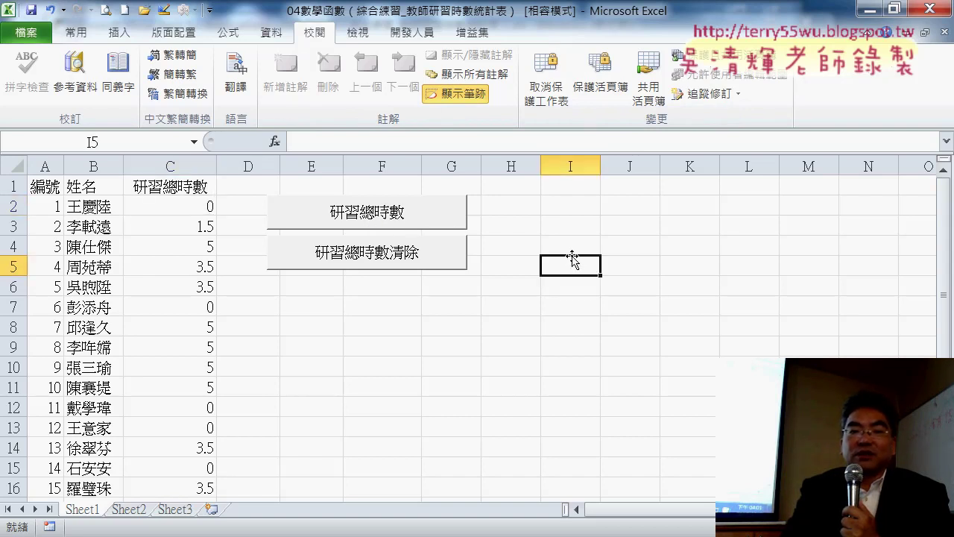
left_click(412, 33)
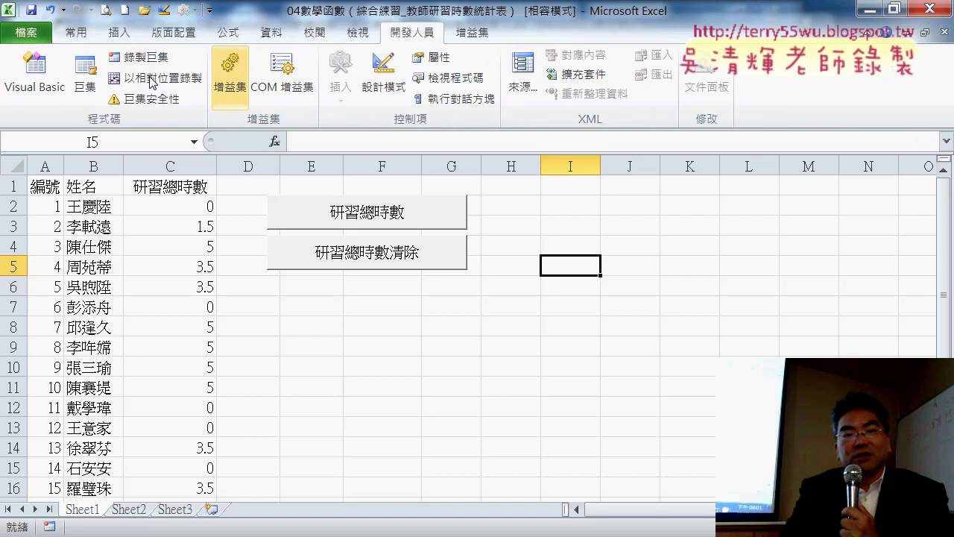
Add an indented ActiveSheet.Unprotect line with the sheet password atop 研習總時數, then select it
left_click(36, 82)
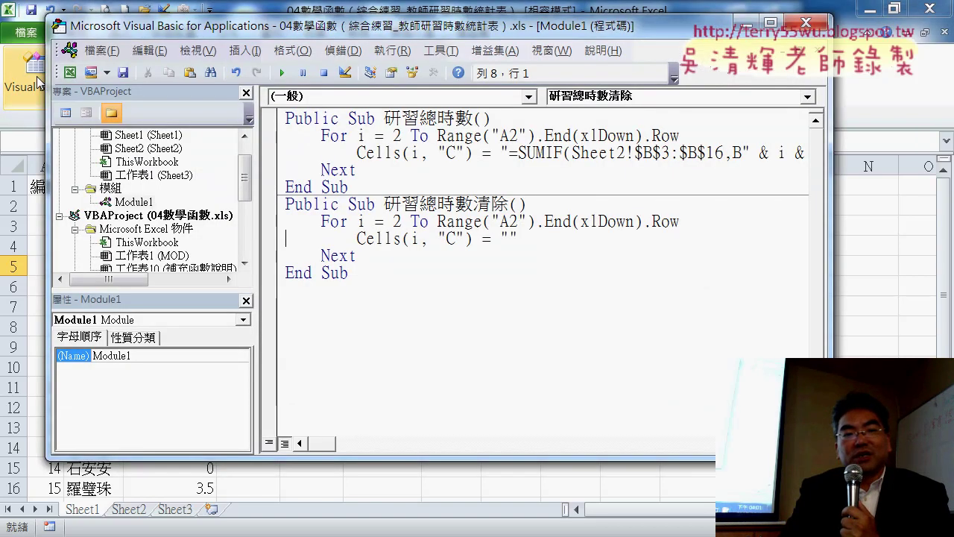
left_click(512, 121)
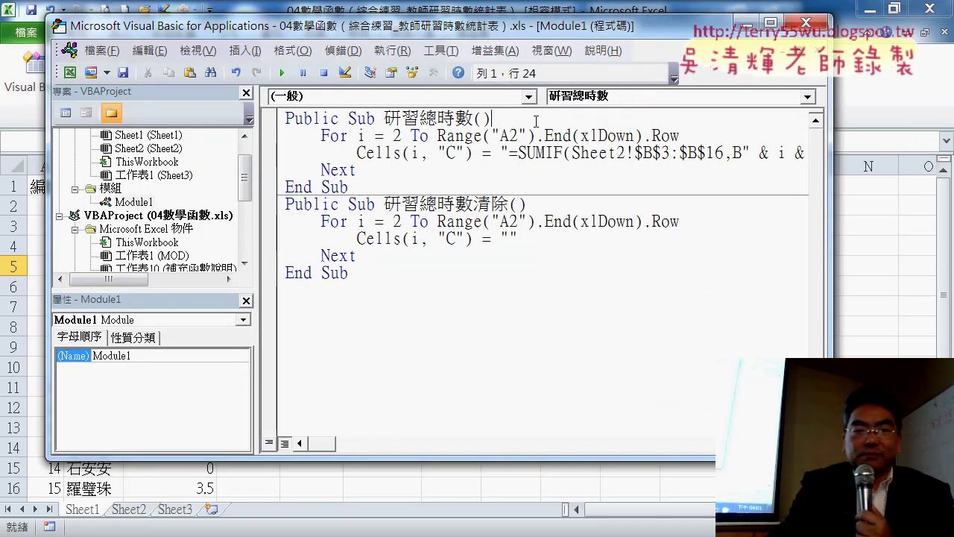
key("Return")
key("Tab")
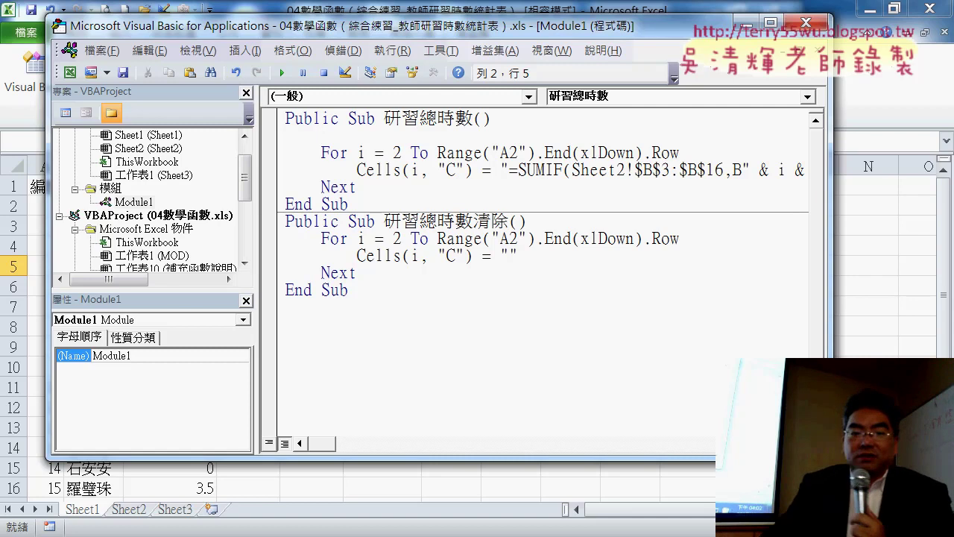
type("ac")
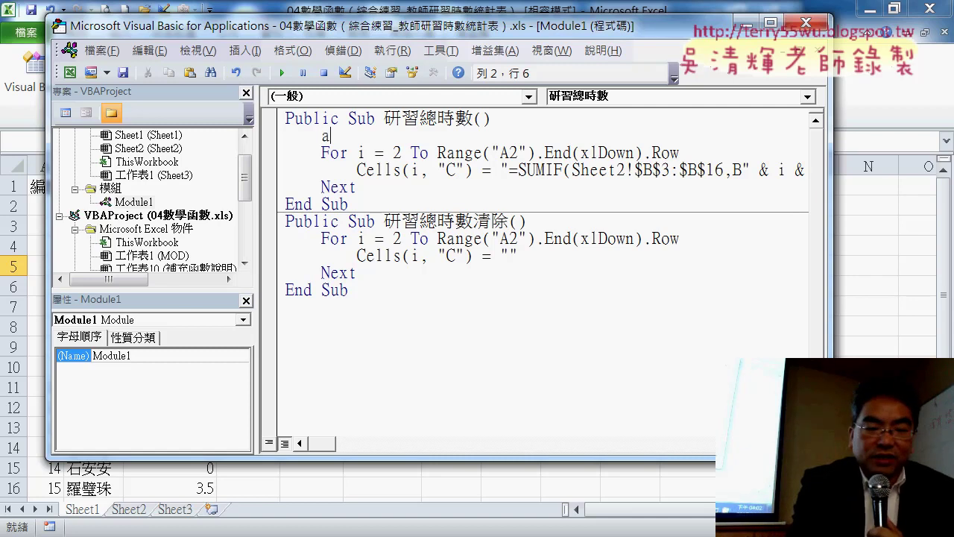
type("ti")
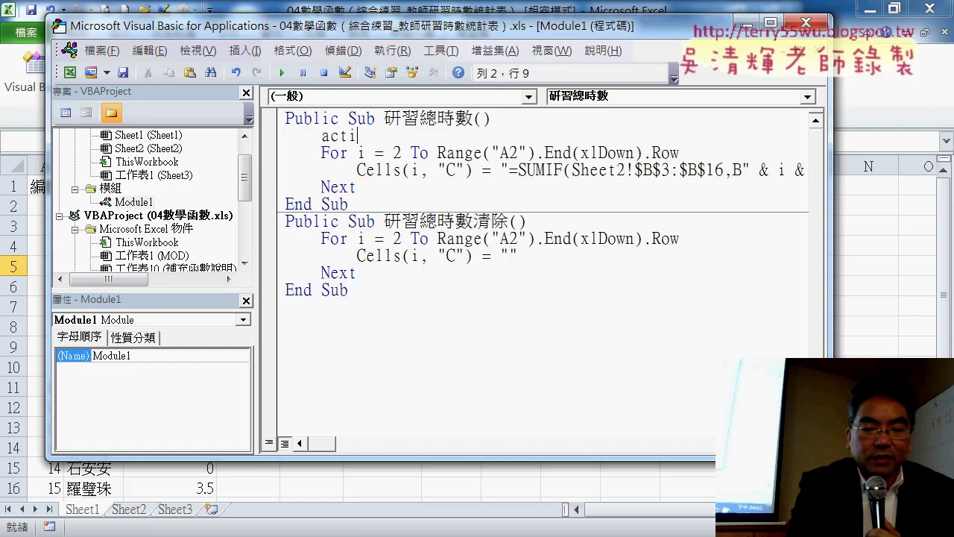
type("ve")
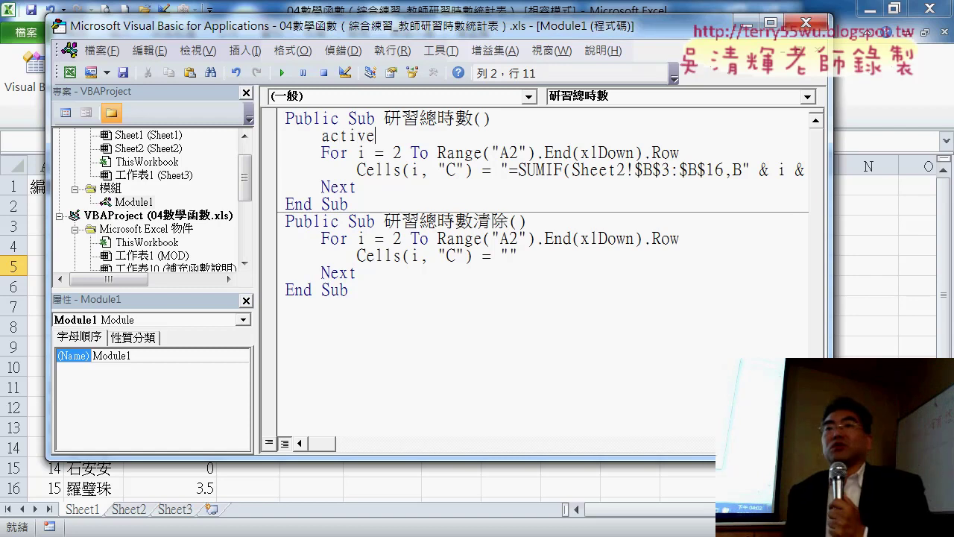
type("s")
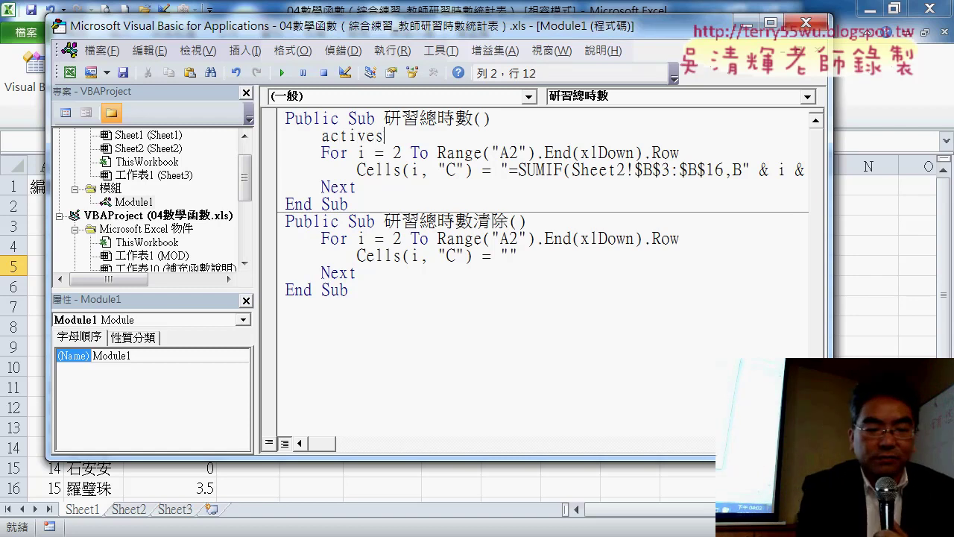
type("heet")
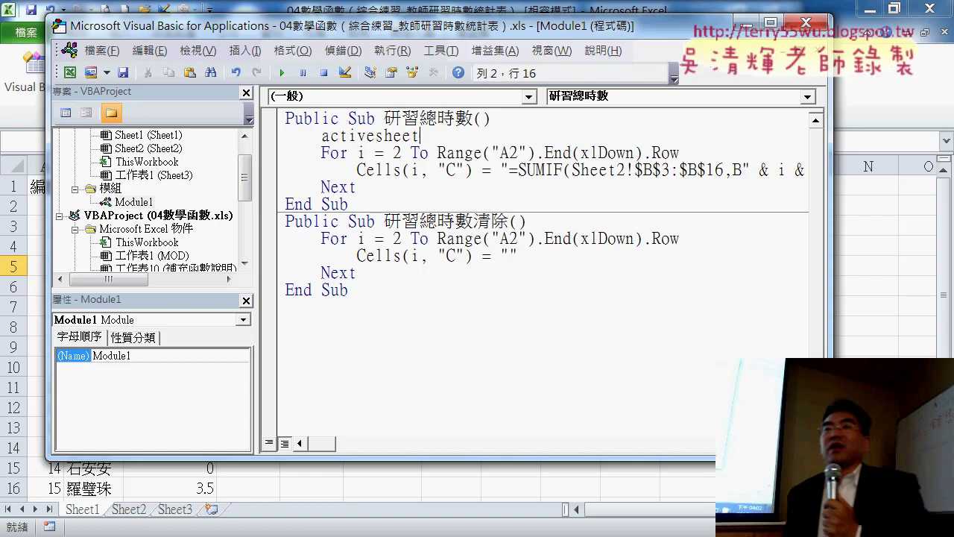
type(".u")
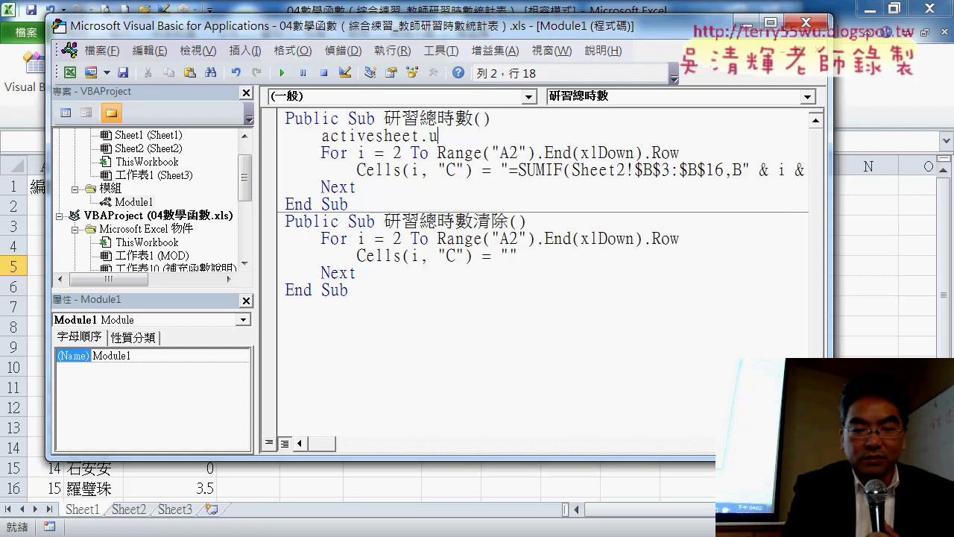
type("n")
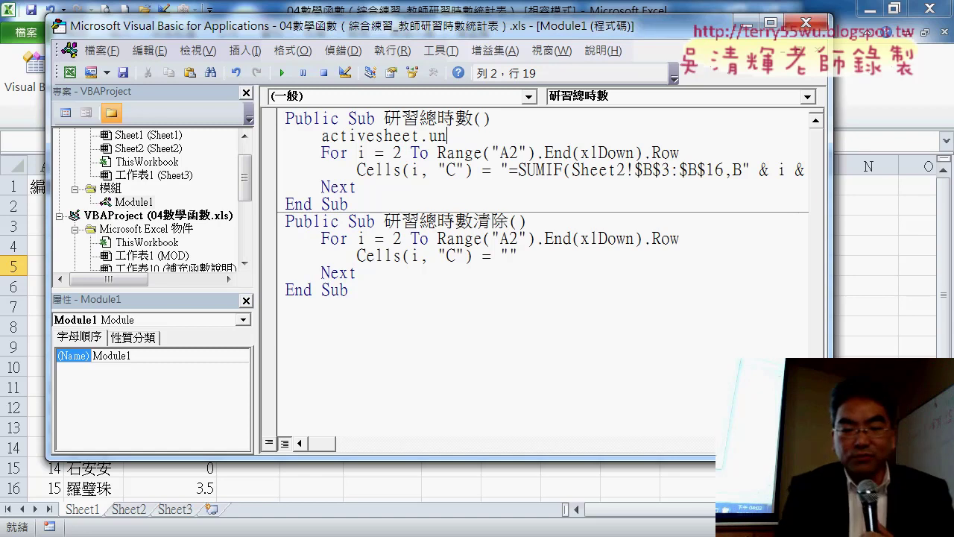
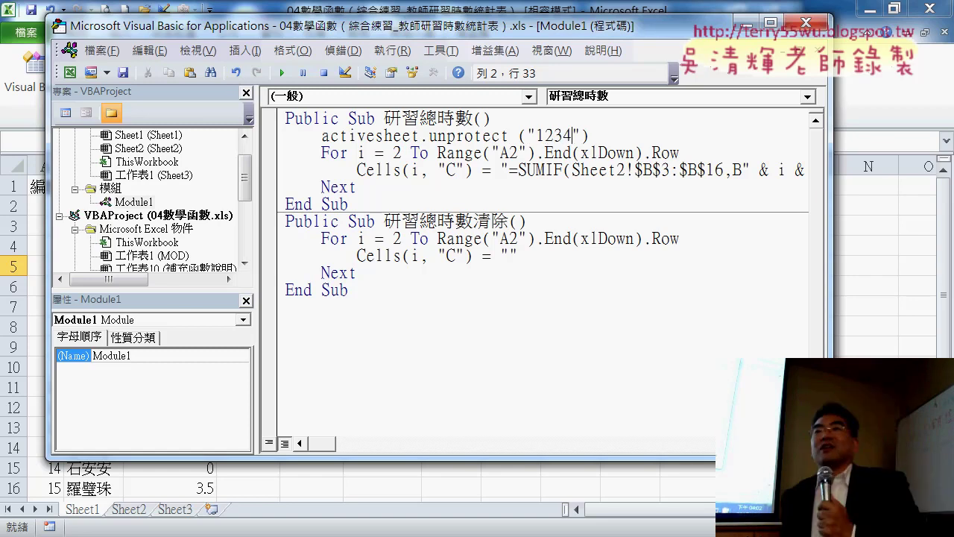
left_click(415, 350)
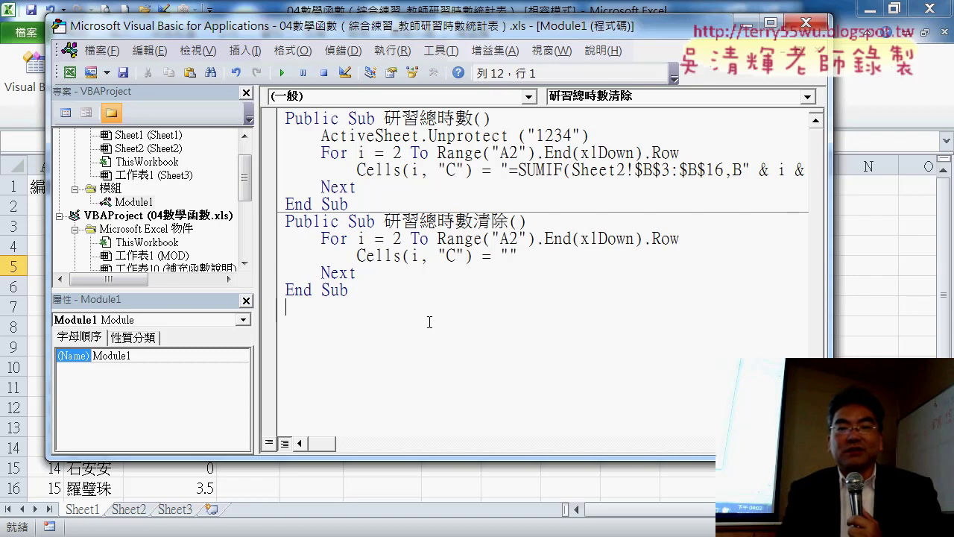
left_click_drag(322, 135, 585, 134)
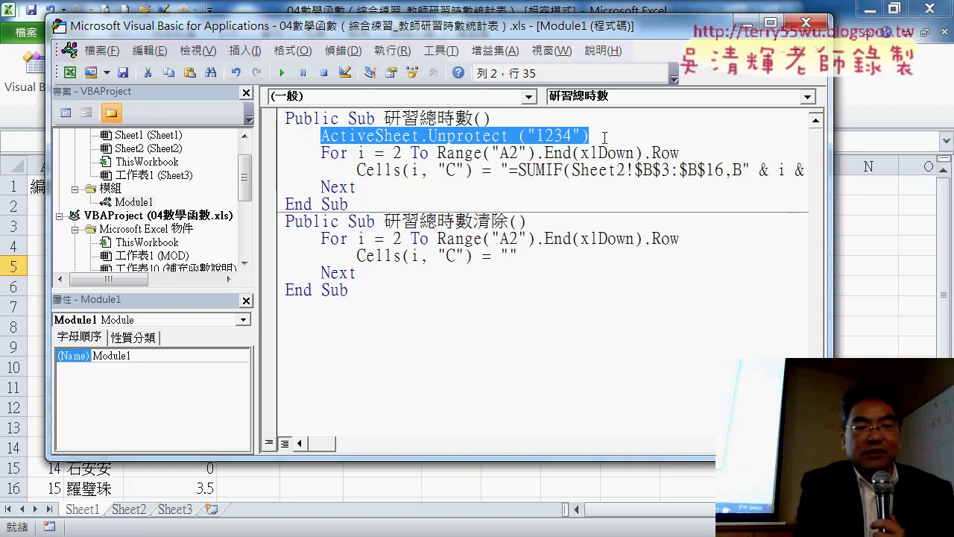
Paste the statement after Next and delete 'Un' so it becomes ActiveSheet.Protect
left_click(378, 181)
key("Return")
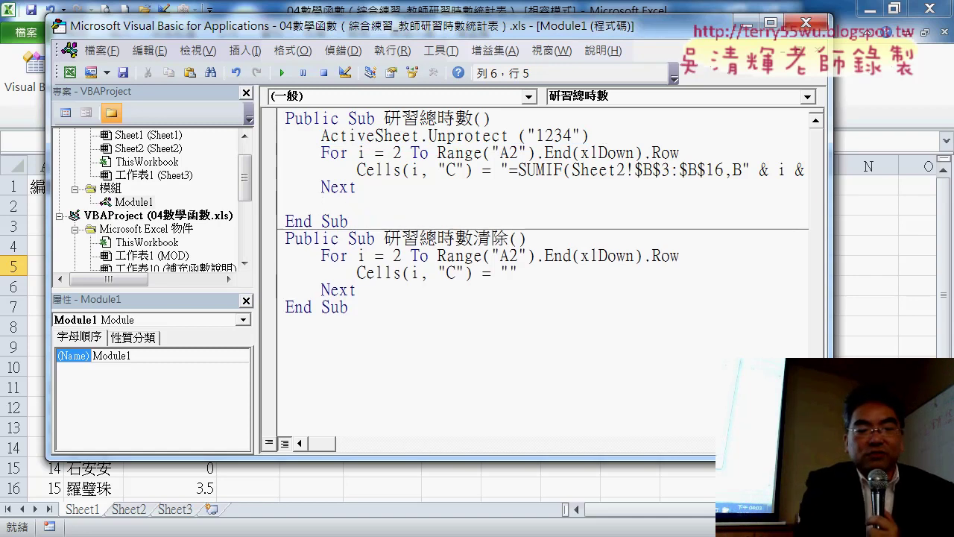
key("ctrl+v")
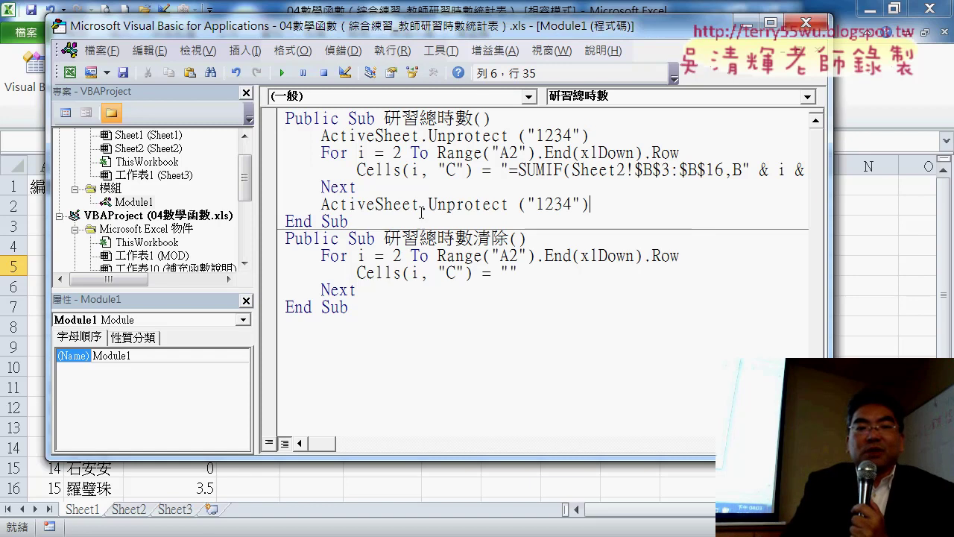
left_click_drag(425, 204, 440, 202)
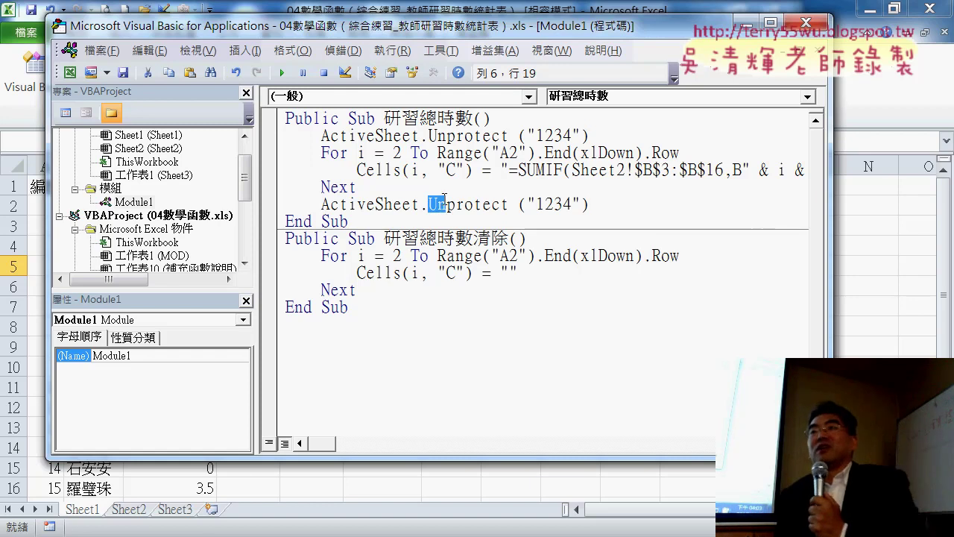
key("Delete")
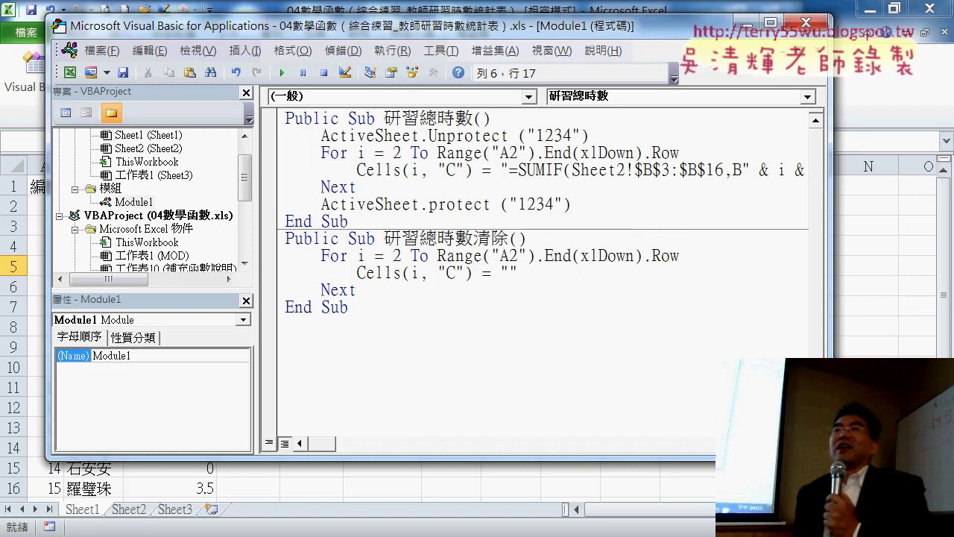
left_click(473, 421)
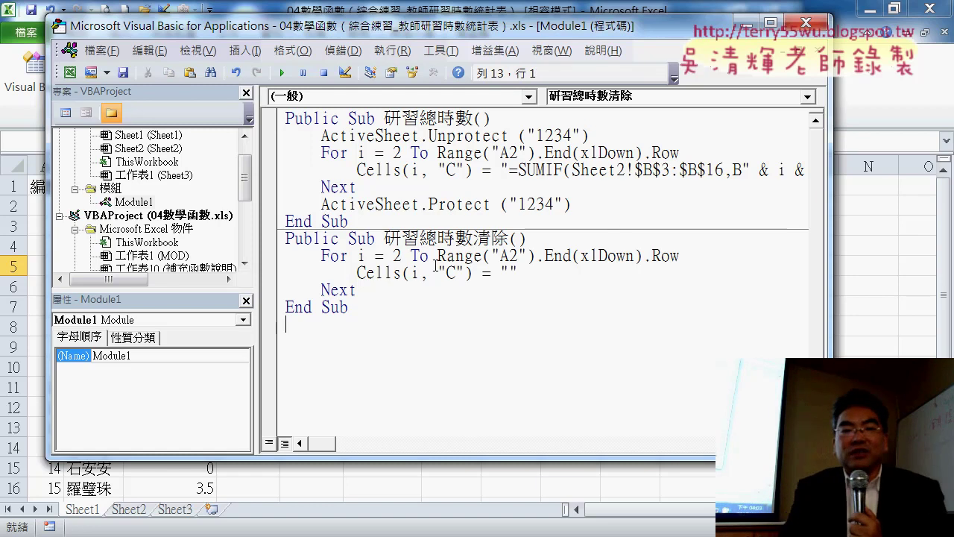
Add an indented blank line under the 研習總時數清除 header and select the first Unprotect line
left_click(568, 236)
key("Return")
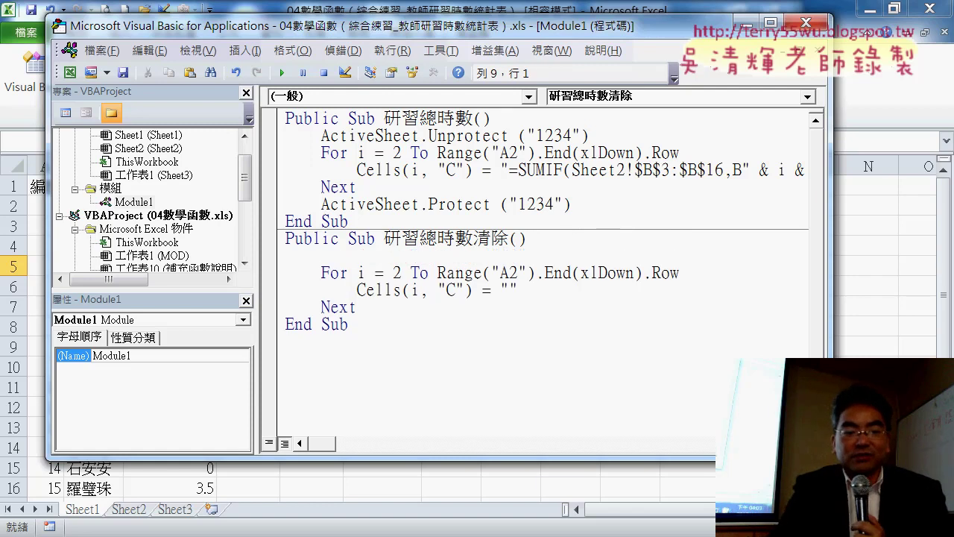
key("Tab")
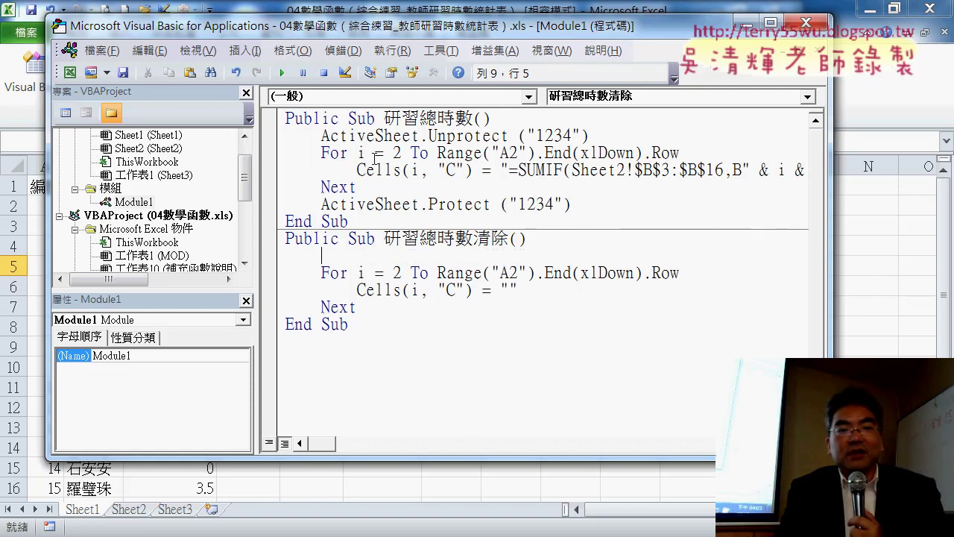
left_click_drag(318, 138, 581, 136)
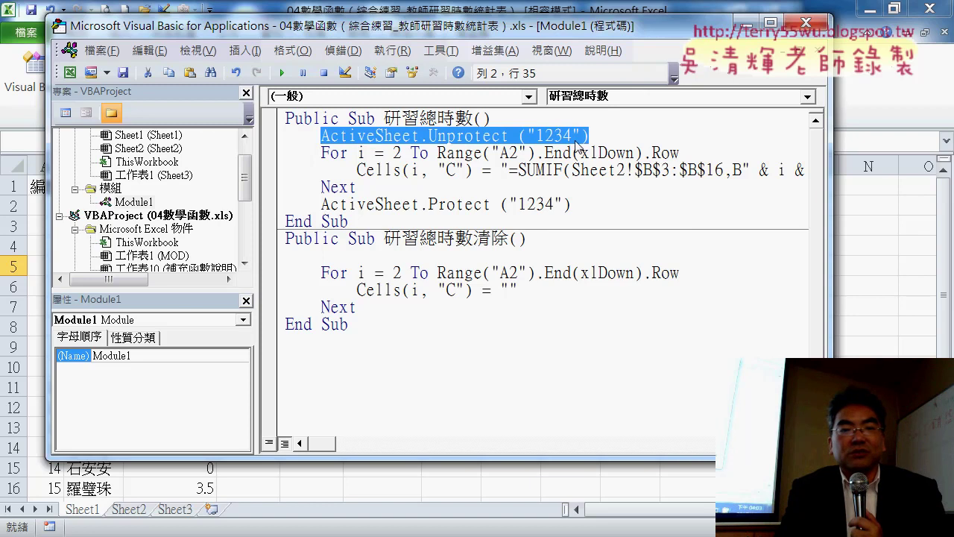
Paste the Unprotect line atop 研習總時數清除 and copy the Protect line below its Next
left_click(323, 256)
key("ctrl+v")
left_click(392, 307)
key("Return")
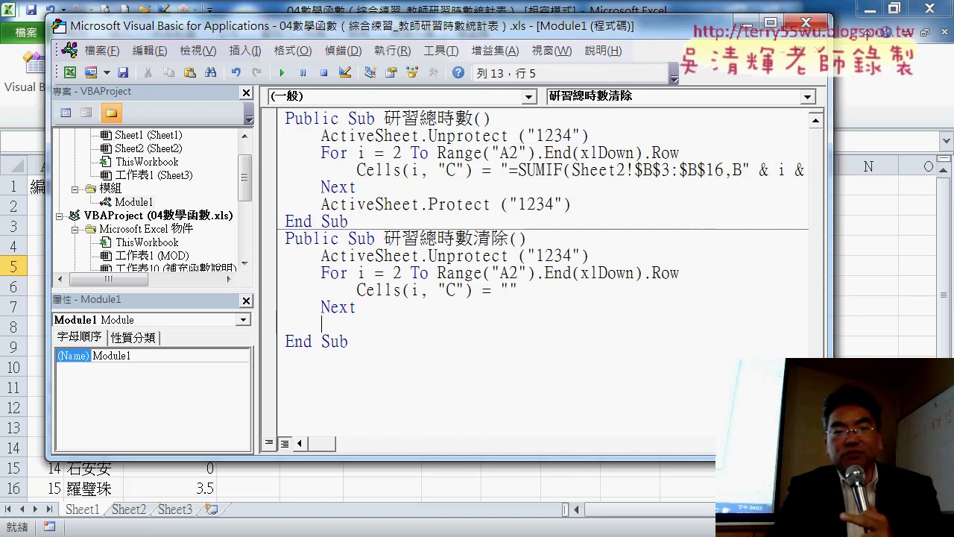
mouse_move(573, 205)
left_mouse_down()
mouse_move(321, 204)
mouse_move(355, 320)
mouse_move(342, 326)
left_mouse_up()
left_click(746, 353)
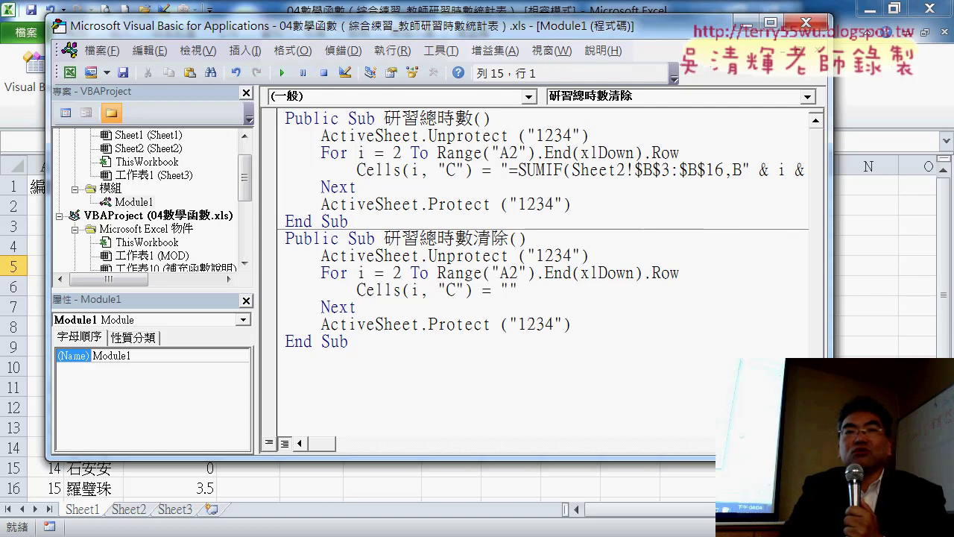
Clear column C with the 研習總時數清除 button, then refill it with 研習總時數
left_click(869, 366)
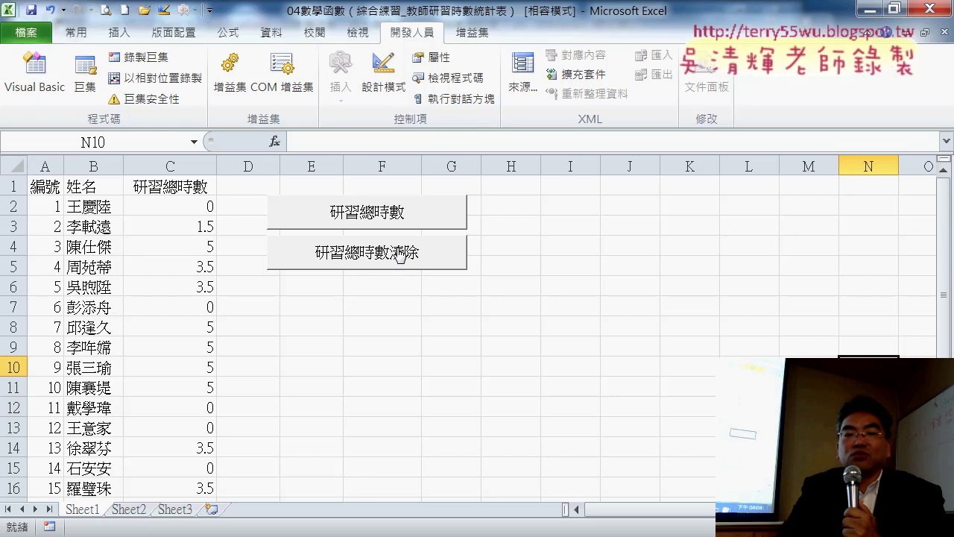
left_click(400, 256)
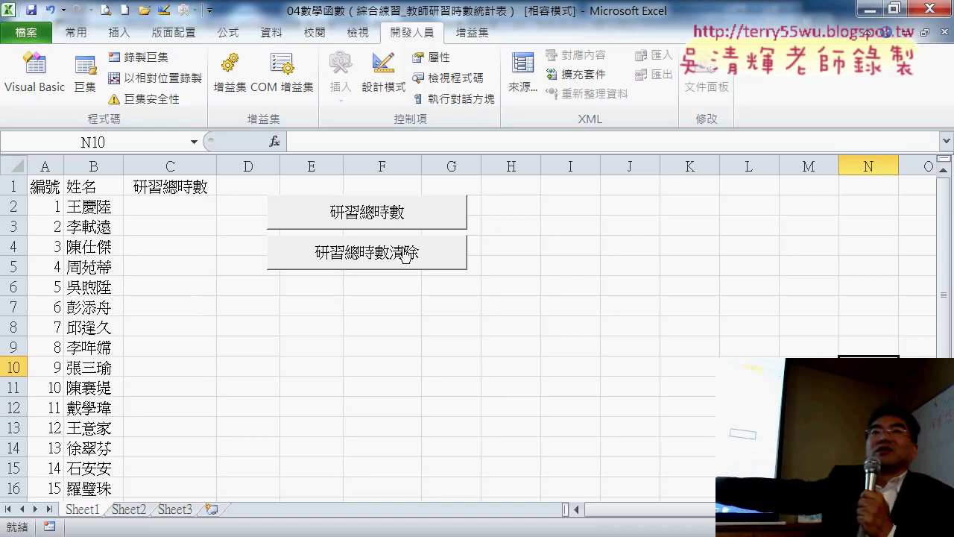
left_click(402, 212)
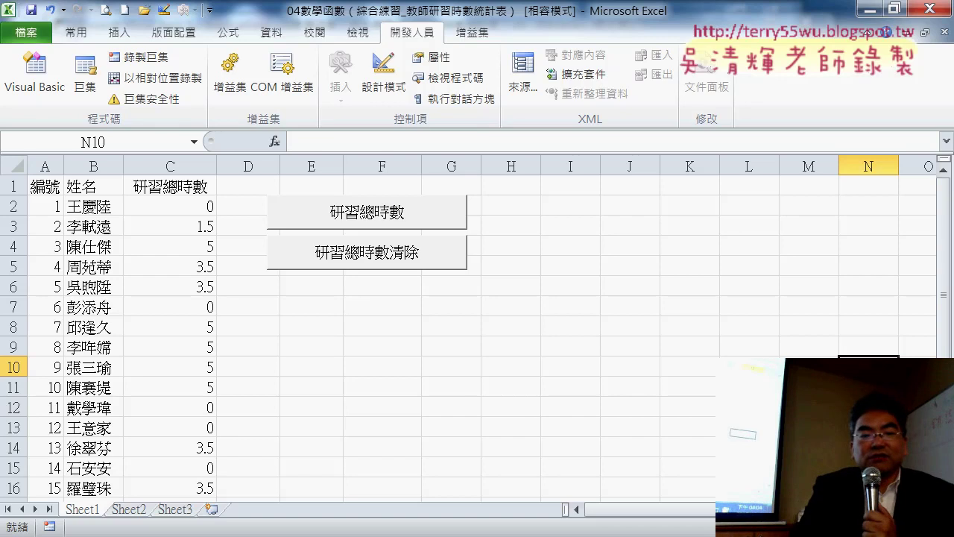
Show the Review tab and shift the code editor to expose column C, selecting C2
left_click(513, 424)
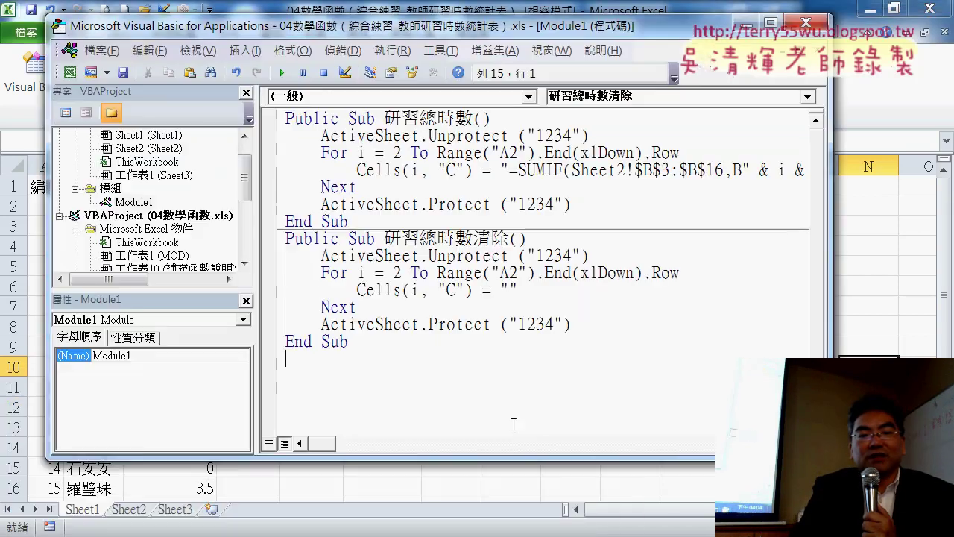
mouse_move(448, 29)
left_mouse_down()
mouse_move(580, 210)
mouse_move(529, 183)
left_mouse_up()
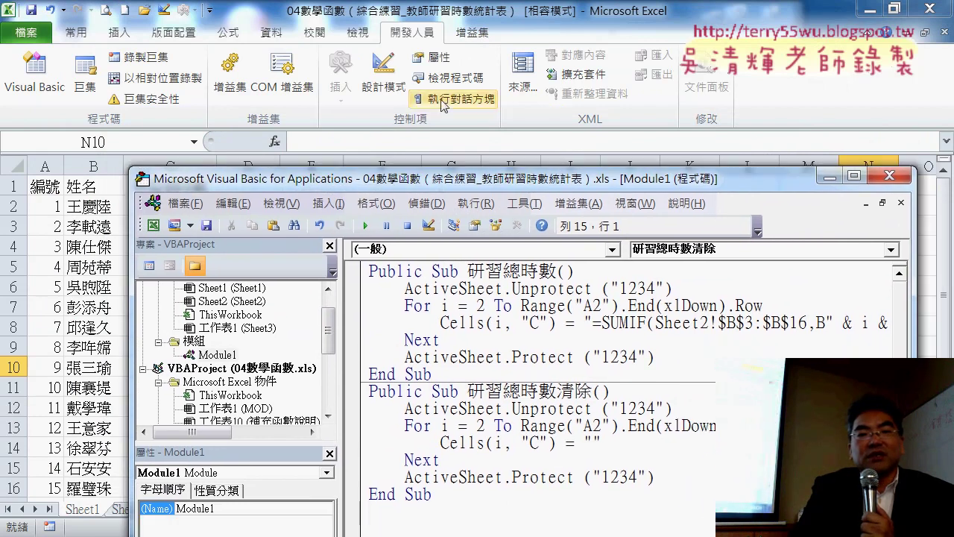
left_click(317, 35)
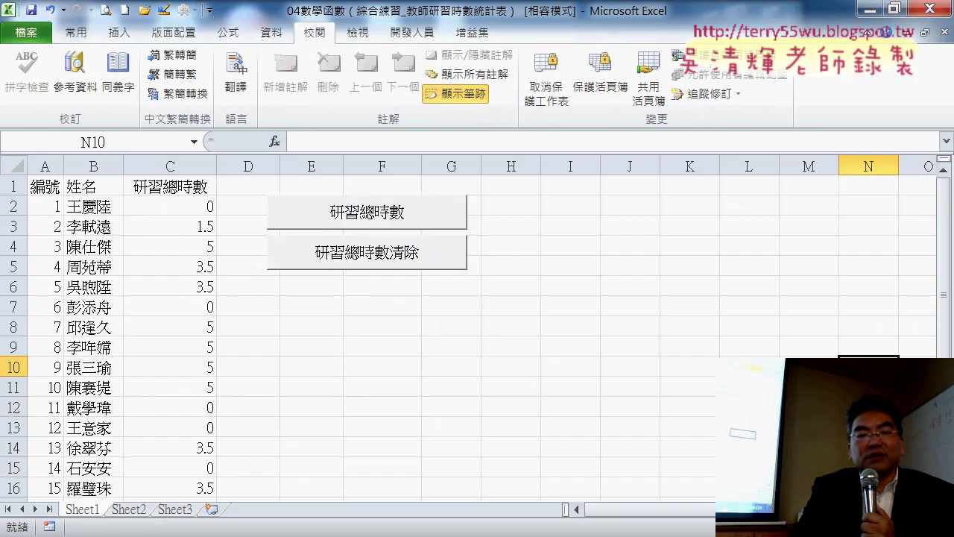
left_click(514, 418)
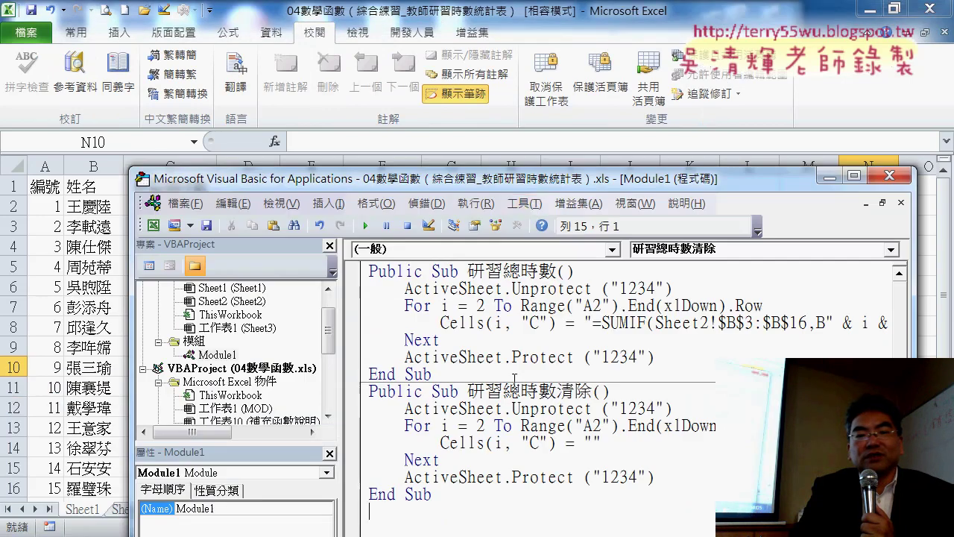
mouse_move(528, 183)
left_mouse_down()
mouse_move(572, 201)
mouse_move(504, 278)
mouse_move(483, 251)
mouse_move(491, 246)
left_mouse_up()
left_click(200, 204)
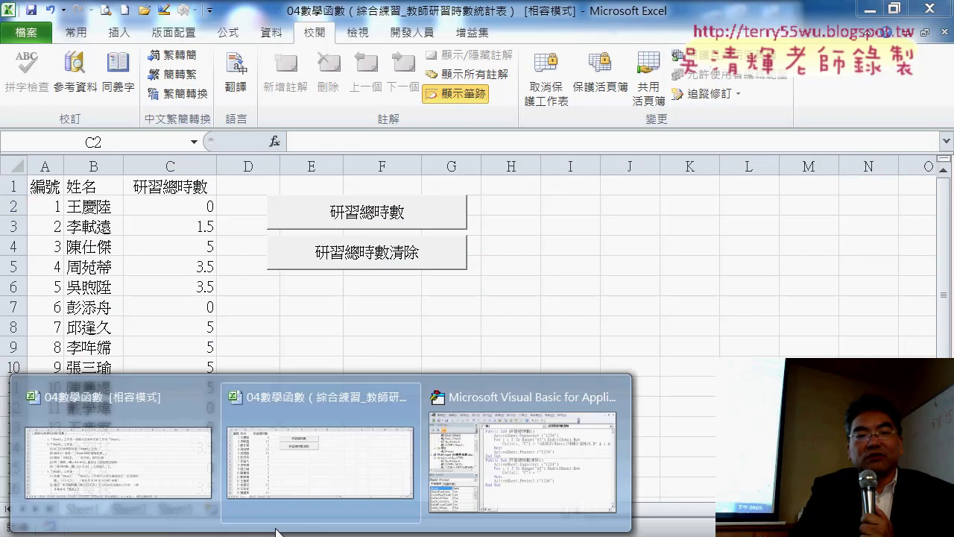
Reposition the code editor and start stepping through 研習總時數清除 with F8
left_click(527, 477)
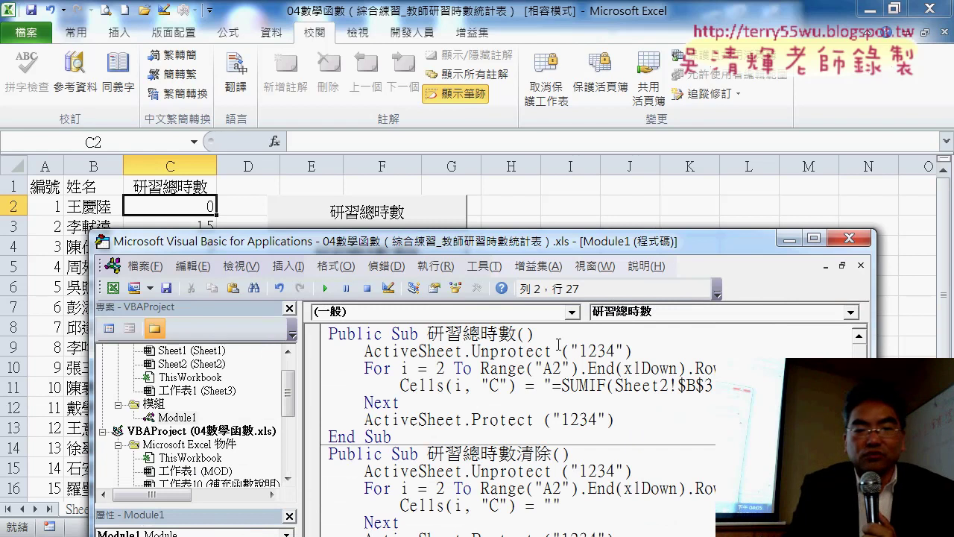
left_click(668, 469)
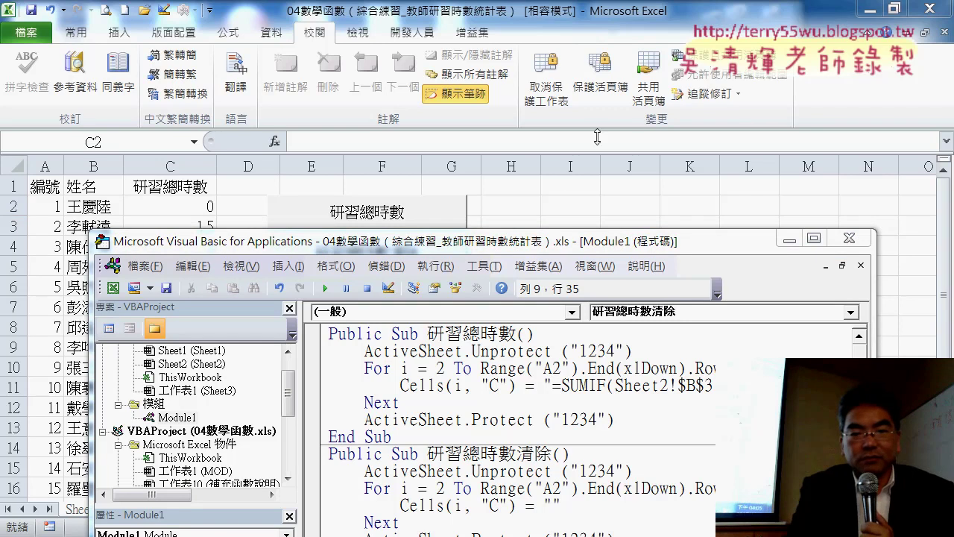
left_click_drag(572, 244, 580, 77)
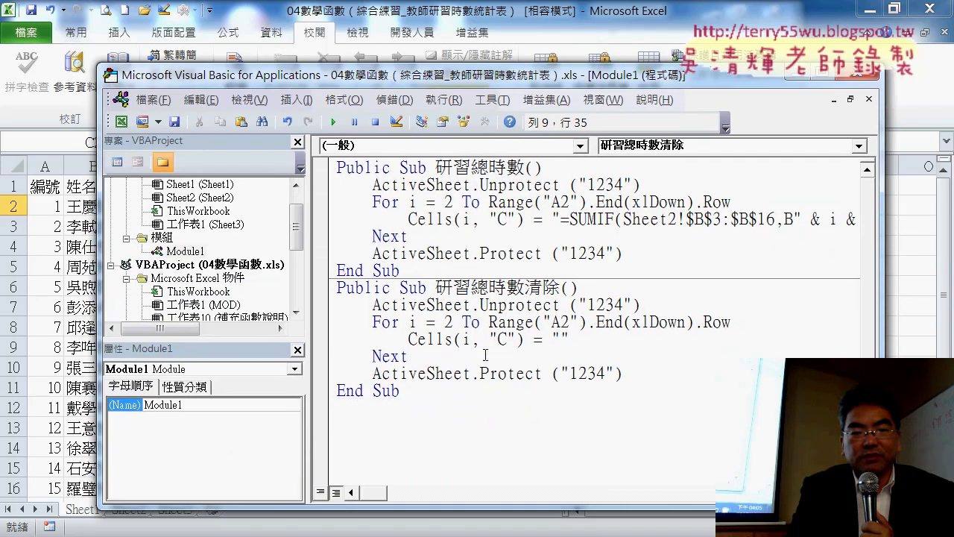
left_click(468, 414)
key("Return")
key("Return")
key("Return")
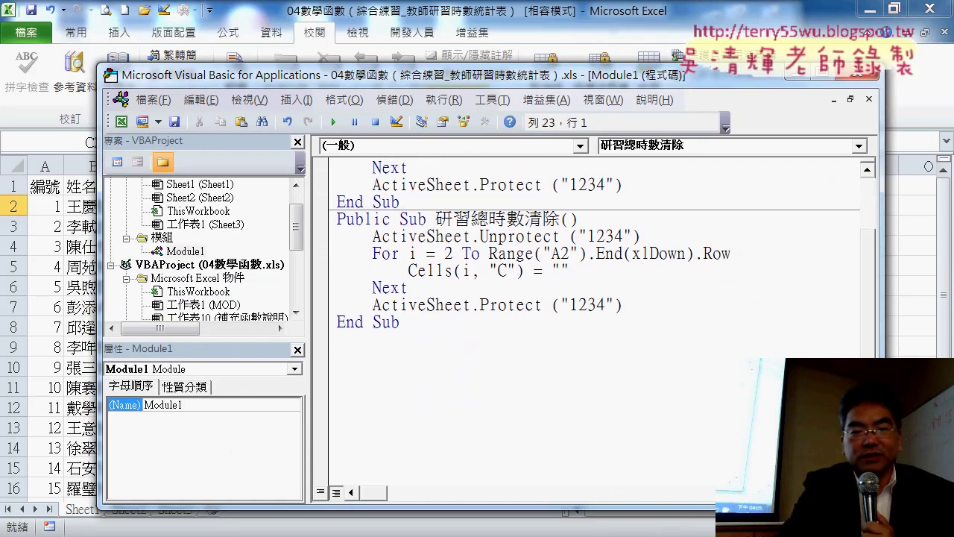
mouse_move(561, 76)
left_mouse_down()
mouse_move(643, 218)
mouse_move(621, 243)
left_mouse_up()
left_click(560, 403)
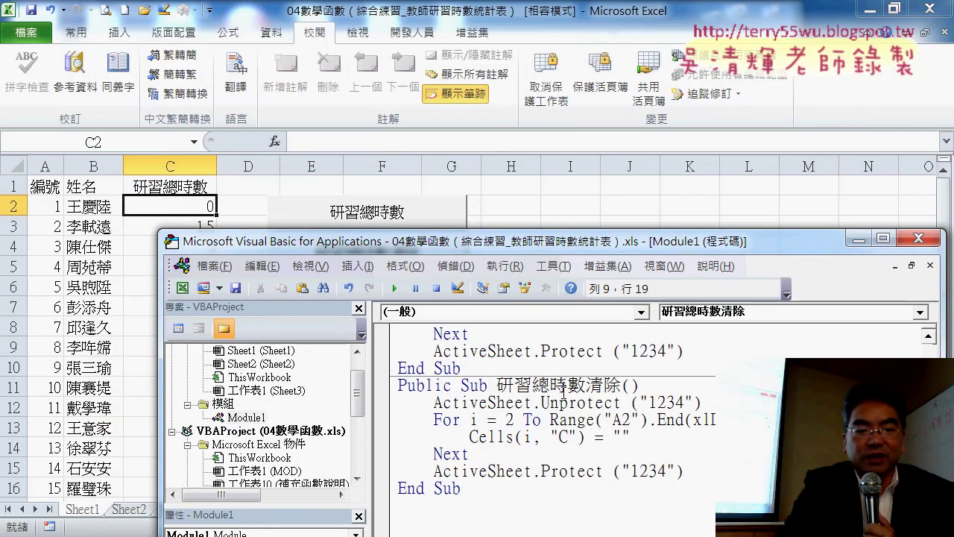
key("F8")
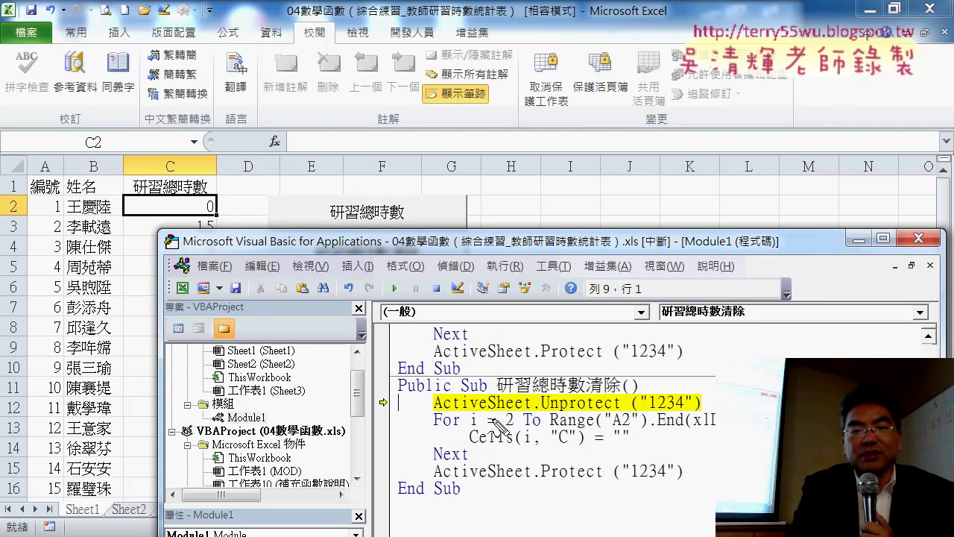
Step through the Unprotect line and the clearing loop with F8, annotating the sheet's protection state
left_click_drag(468, 420, 690, 414)
left_click_drag(522, 126, 533, 119)
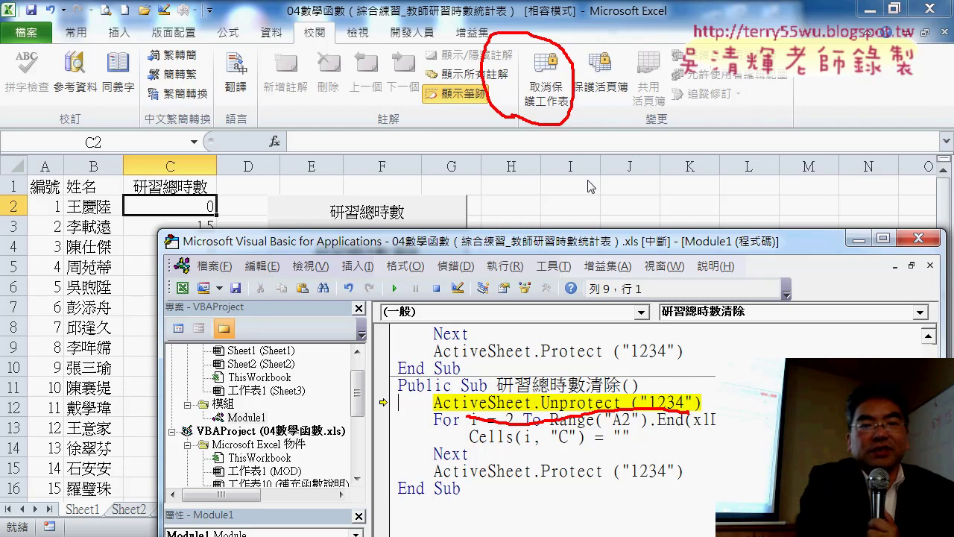
key("Escape")
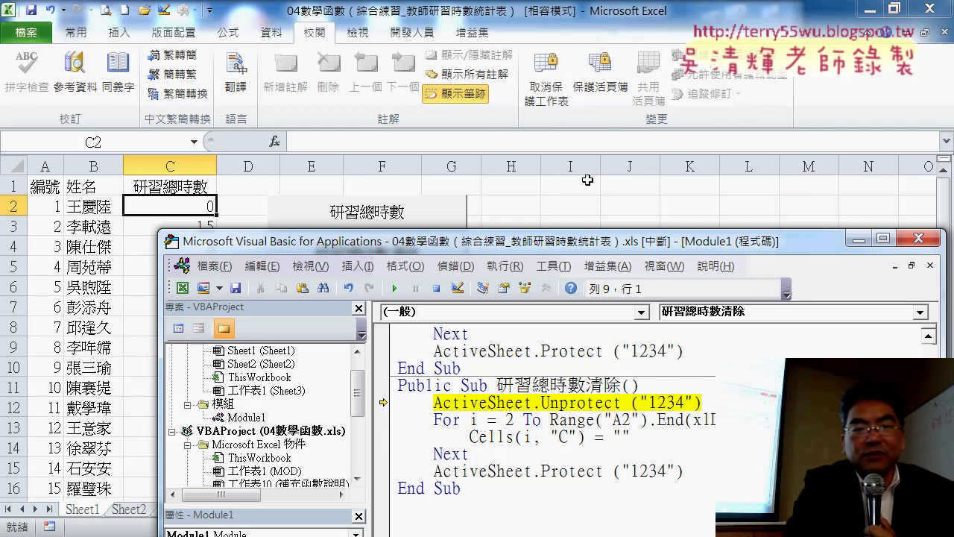
key("F8")
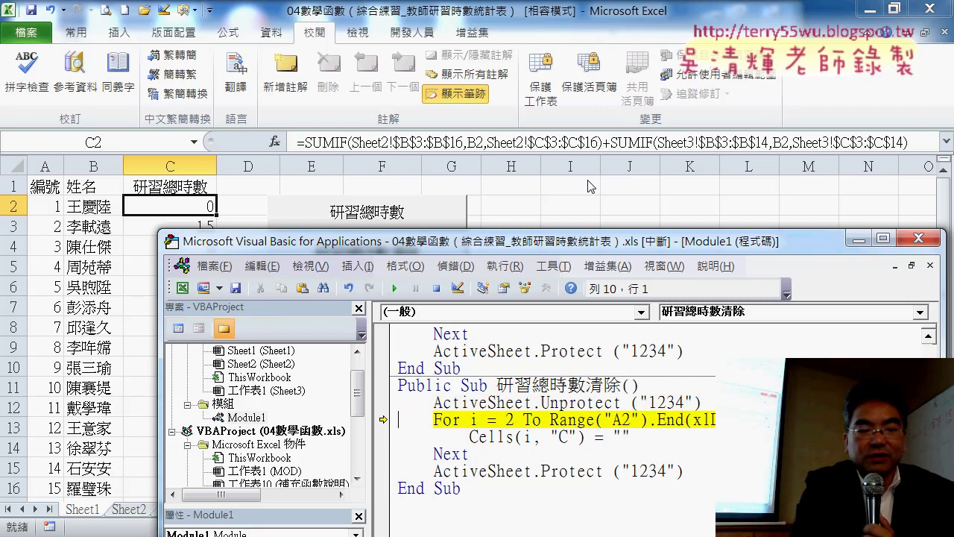
mouse_move(544, 127)
left_mouse_down()
mouse_move(507, 74)
mouse_move(549, 125)
left_mouse_up()
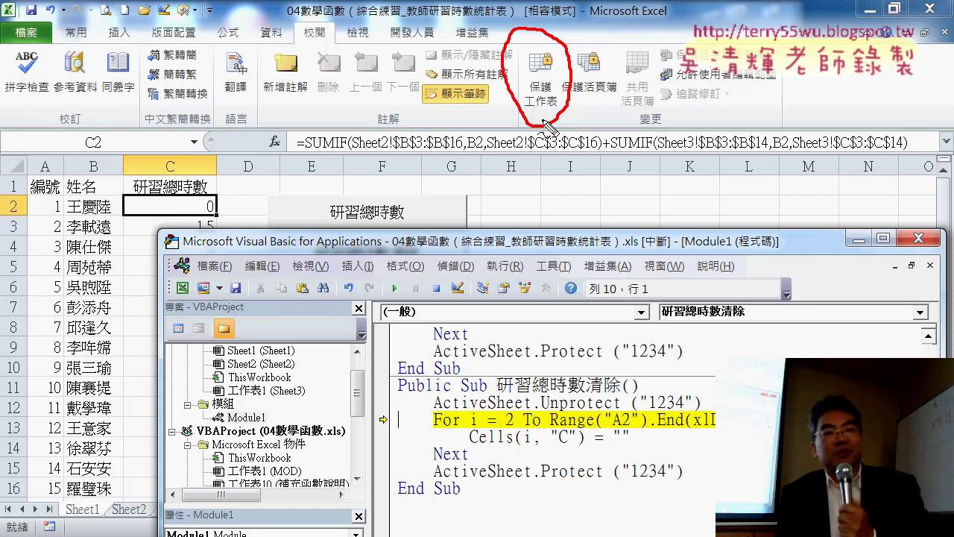
key("Escape")
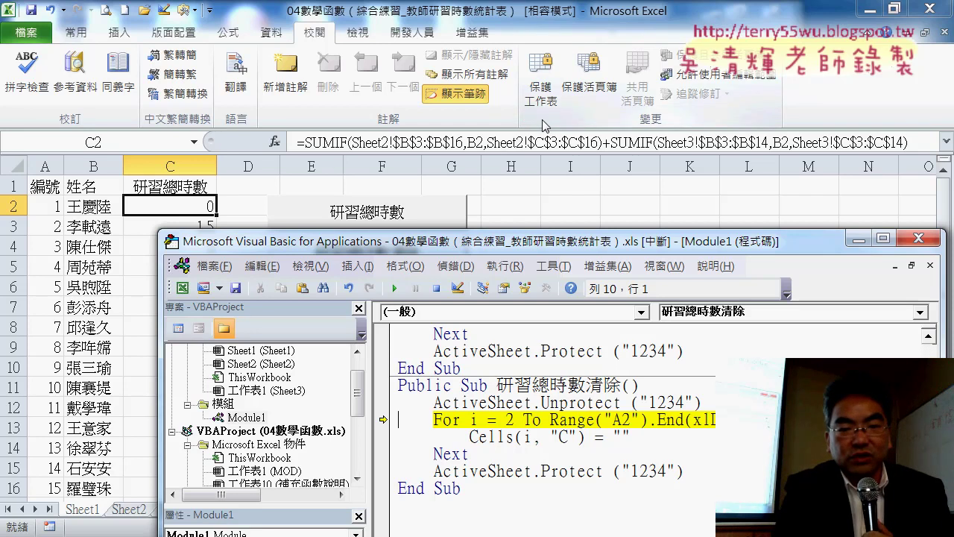
key("F8")
key("F8")
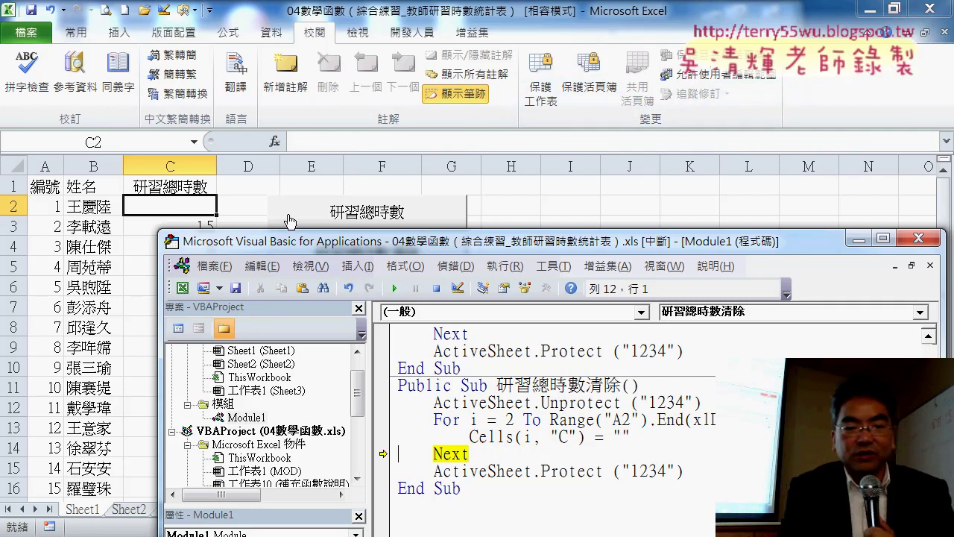
Set a breakpoint on the Protect line, run to it, step to completion, and remove it
left_click(382, 471)
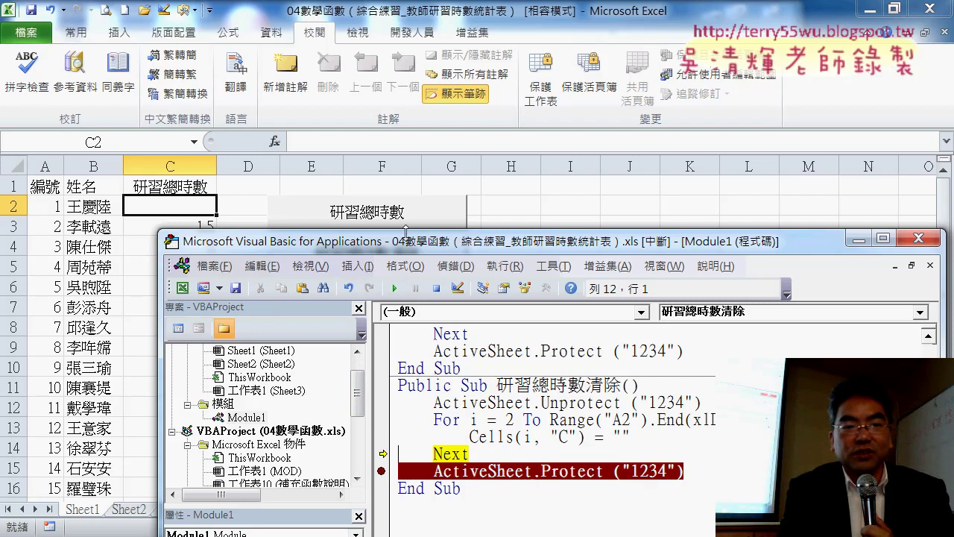
left_click(396, 289)
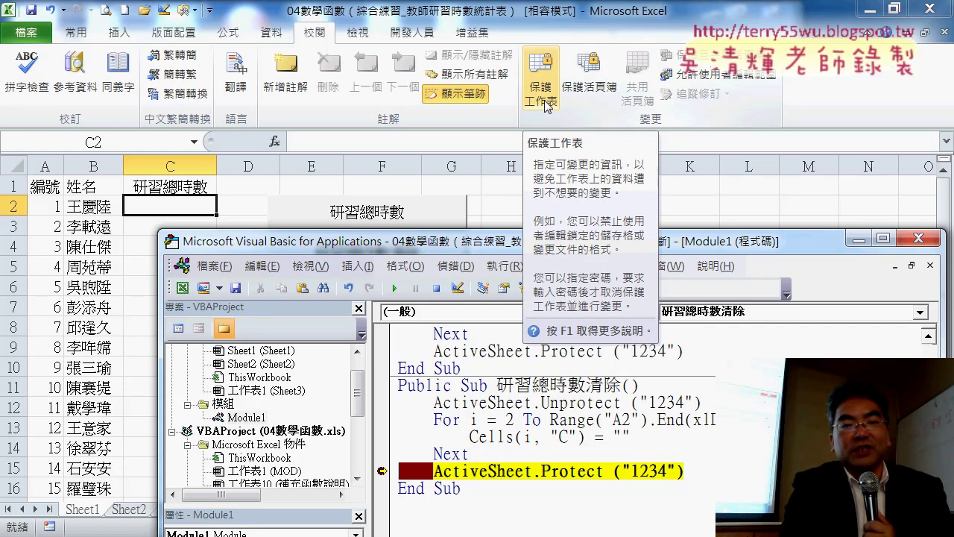
key("F8")
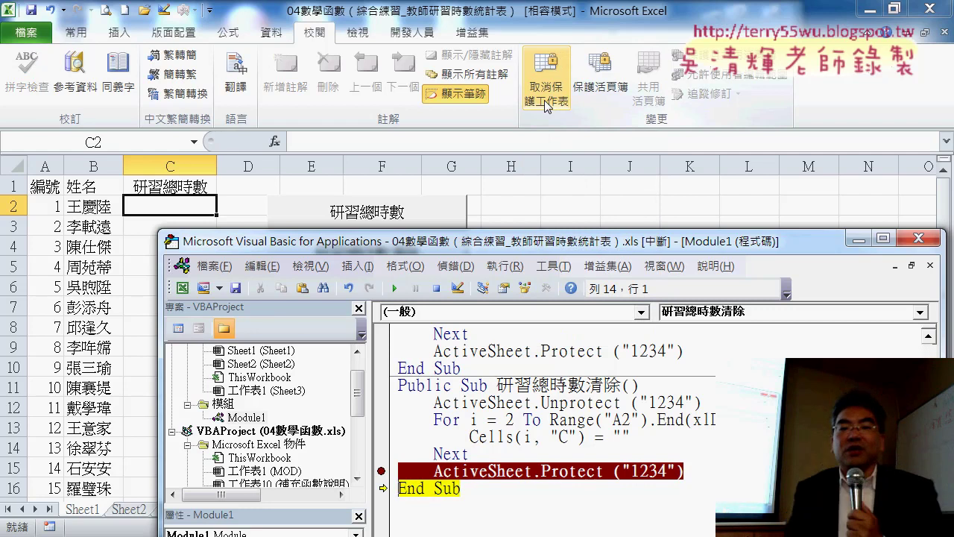
key("F8")
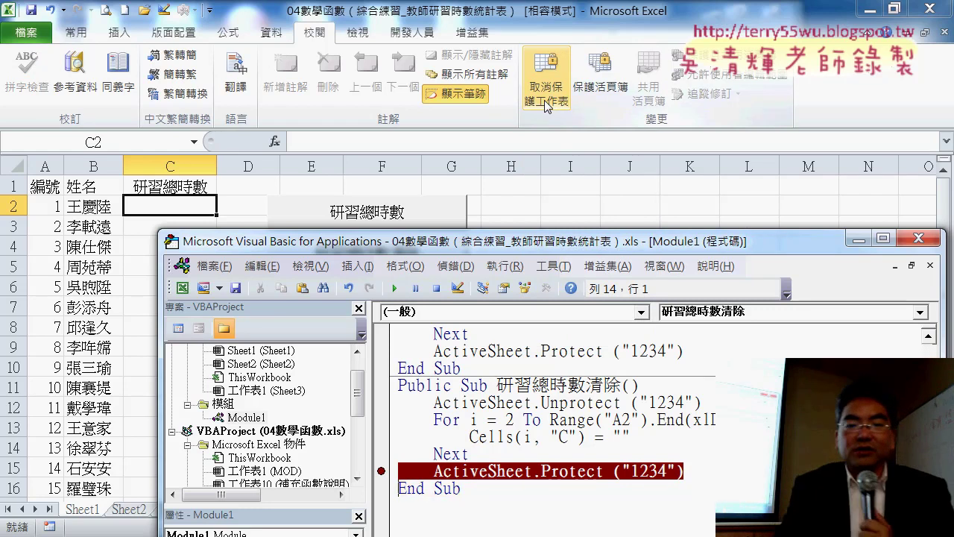
left_click(381, 472)
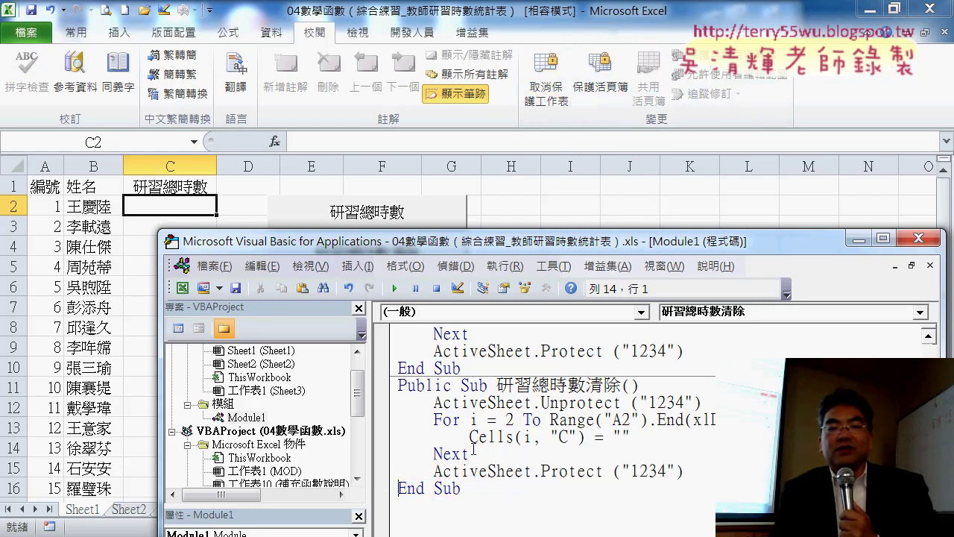
Run the 研習總時數 macro to refill column C, then select its ActiveSheet.Unprotect line
scroll(473, 448, "up", 2)
double_click(490, 368)
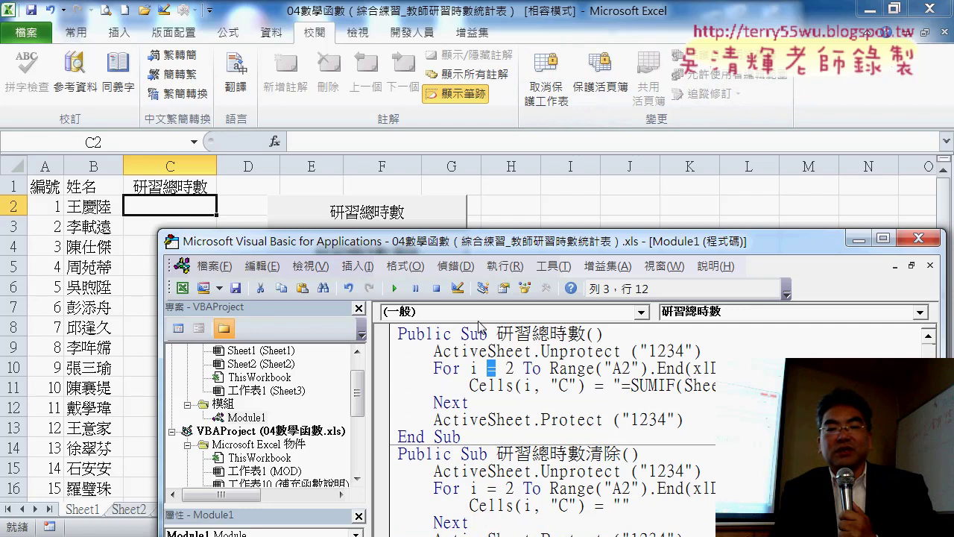
left_click(396, 291)
mouse_move(410, 241)
left_mouse_down()
mouse_move(481, 119)
mouse_move(338, 104)
left_mouse_up()
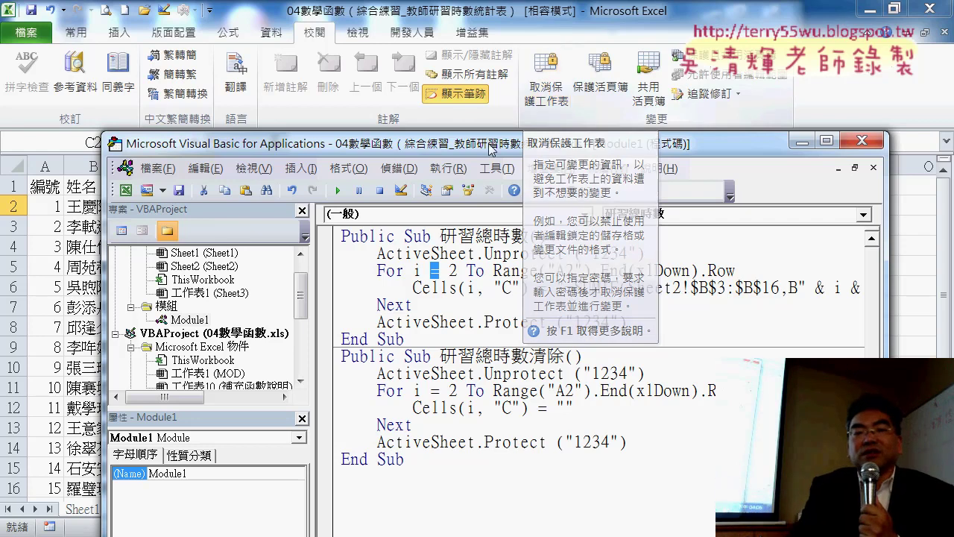
left_click(470, 253)
left_click_drag(699, 255, 376, 255)
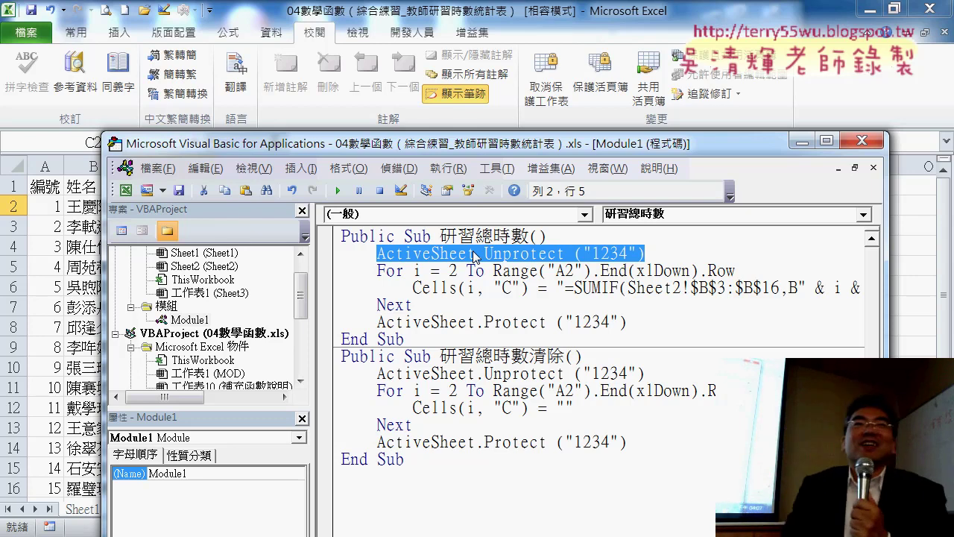
Close and reopen the Visual Basic editor, then select the Unprotect line's password argument
left_click(861, 140)
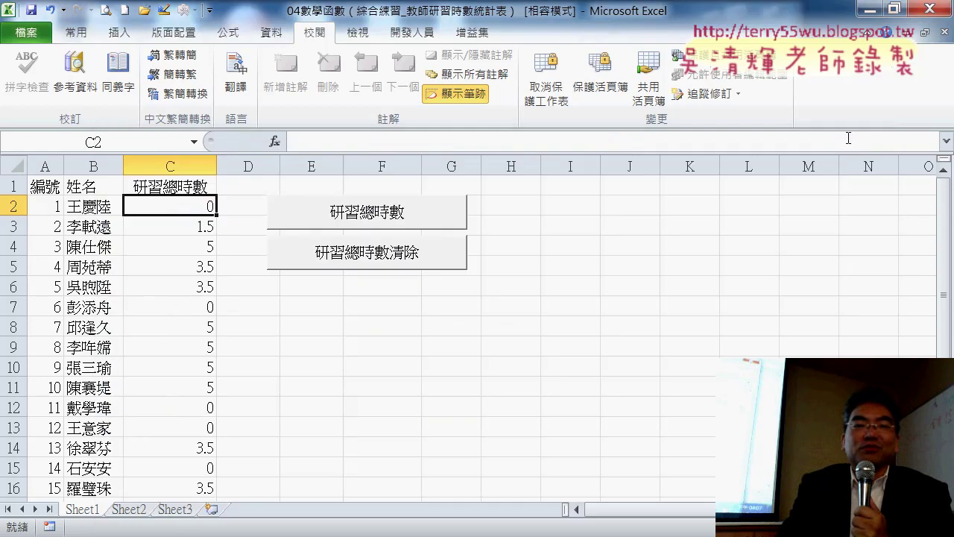
left_click(411, 33)
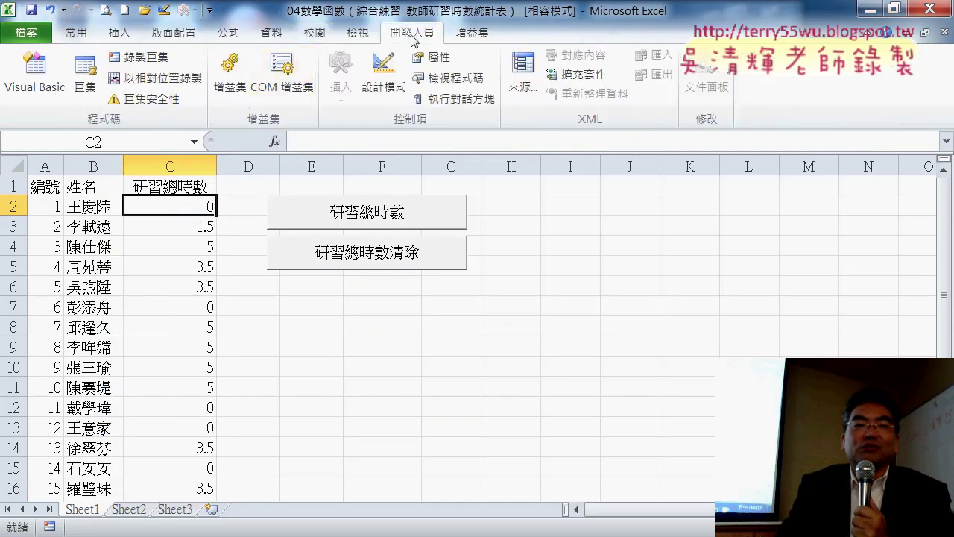
left_click(30, 93)
left_click(645, 253)
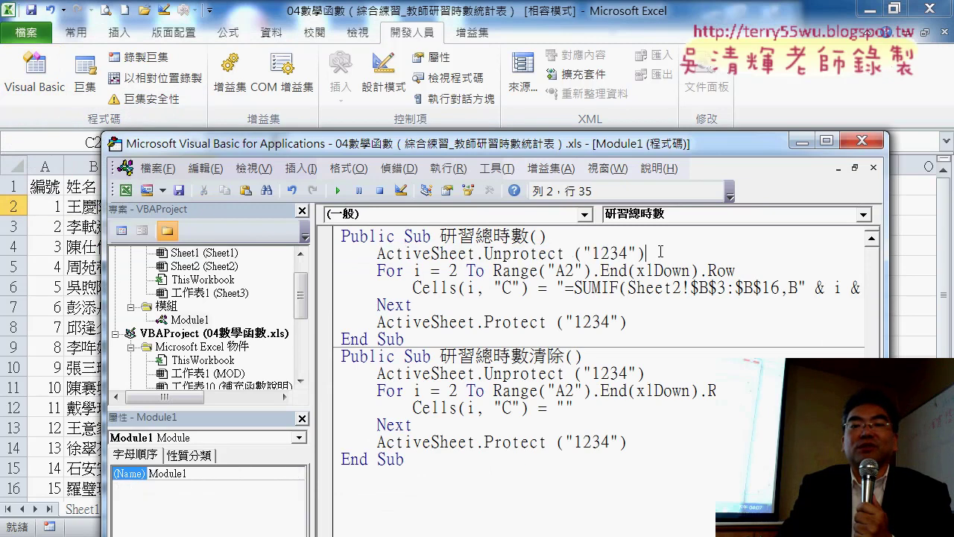
left_click_drag(645, 253, 573, 253)
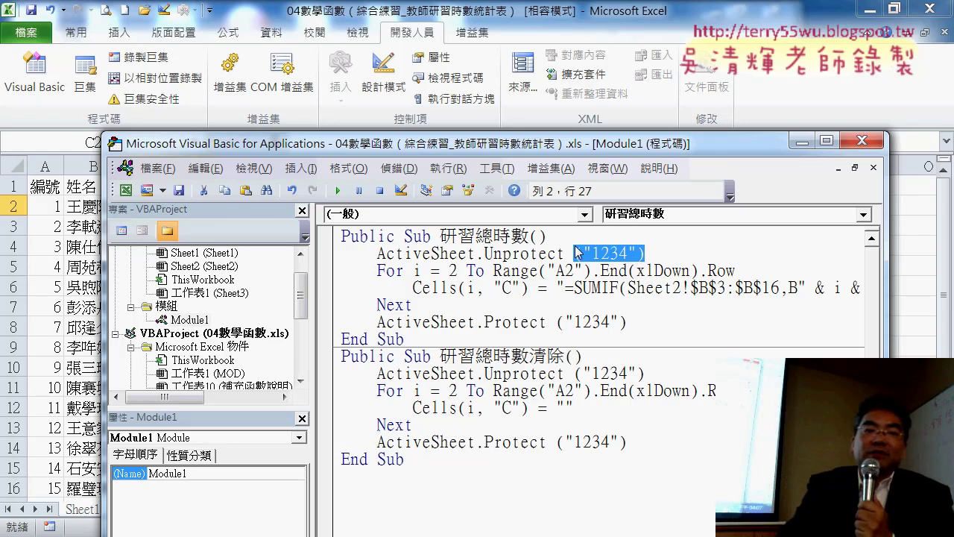
Widen the project pane, raise the editor window, and select the workbook's VBAProject root
left_click(302, 262)
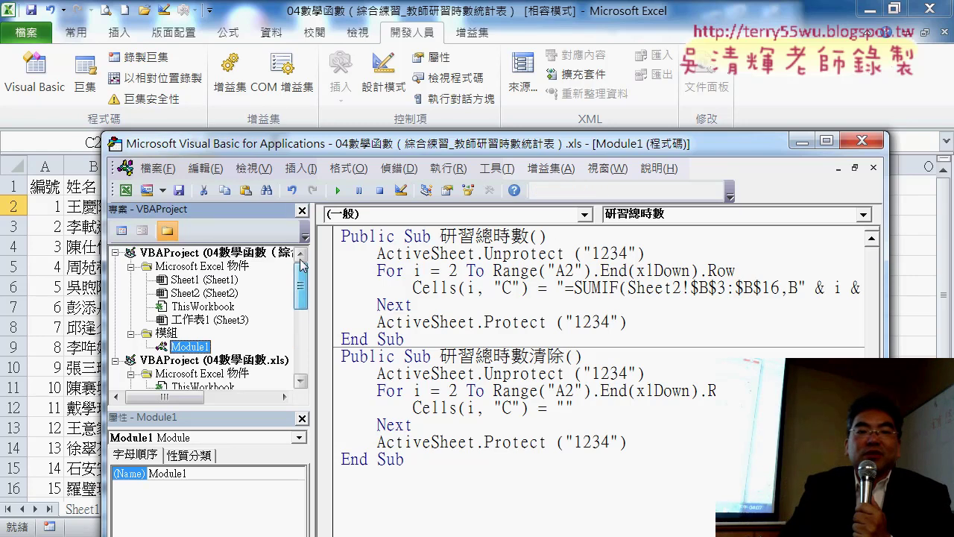
left_click_drag(320, 265, 377, 263)
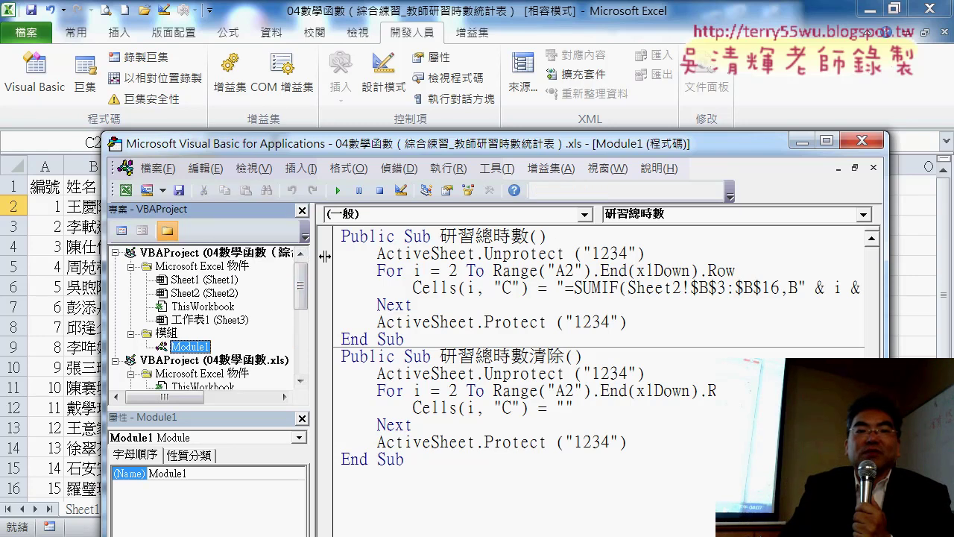
left_click(281, 262)
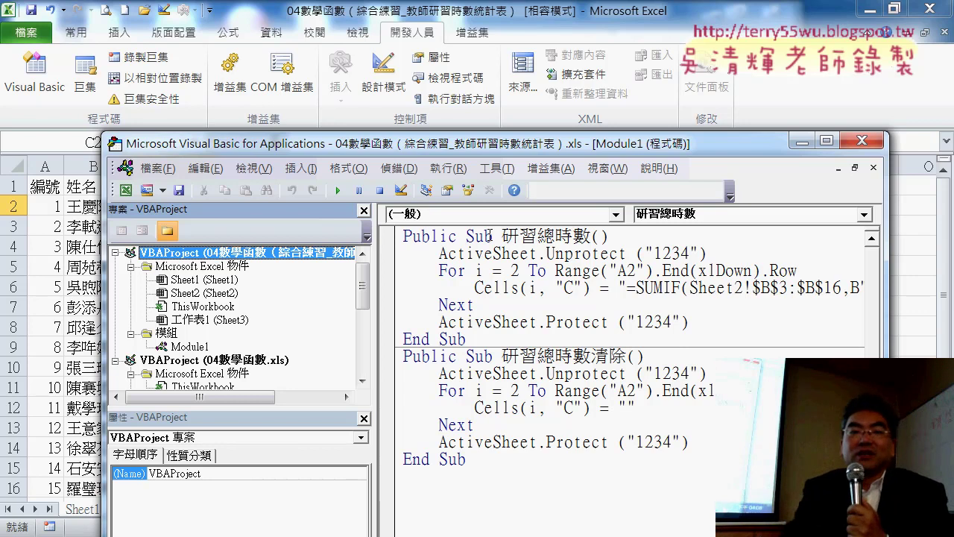
left_click_drag(392, 153, 391, 49)
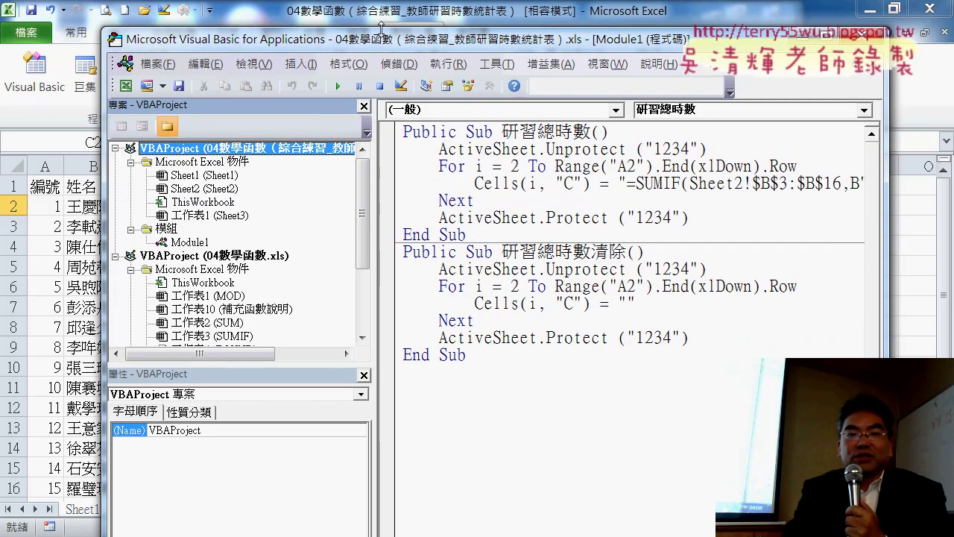
left_click_drag(723, 148, 440, 149)
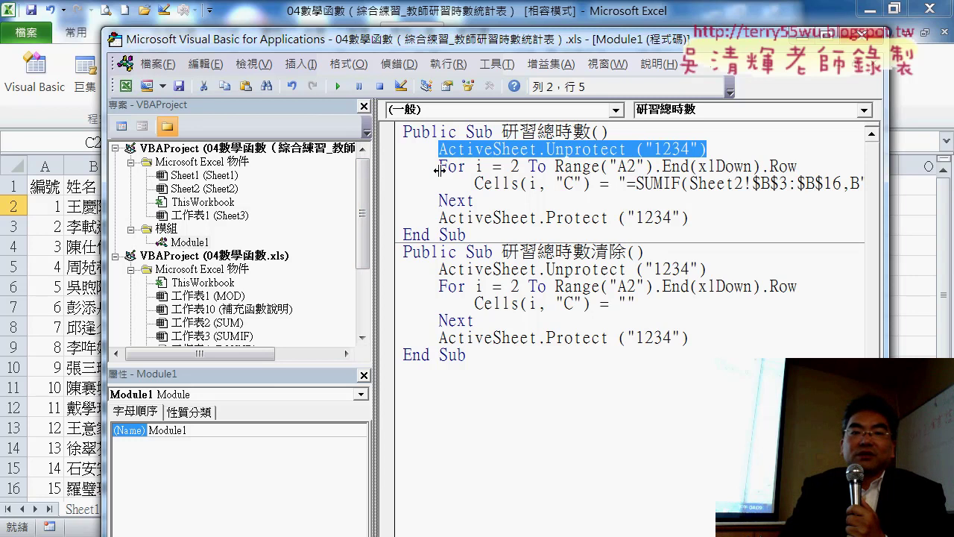
left_click_drag(375, 168, 453, 170)
left_click(200, 150)
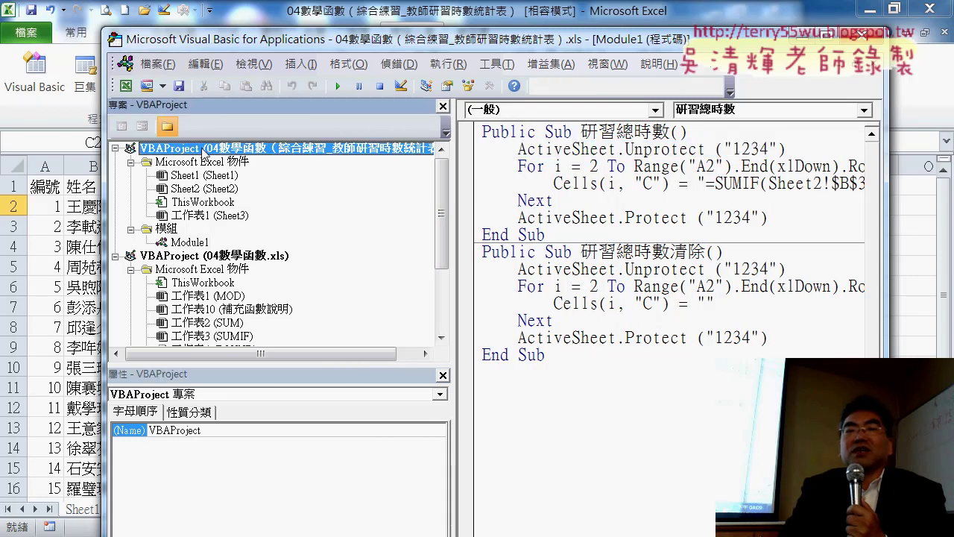
In VBAProject Properties' 保護 tab, tick 鎖定專案以供檢視 and set a viewing password
right_click(254, 157)
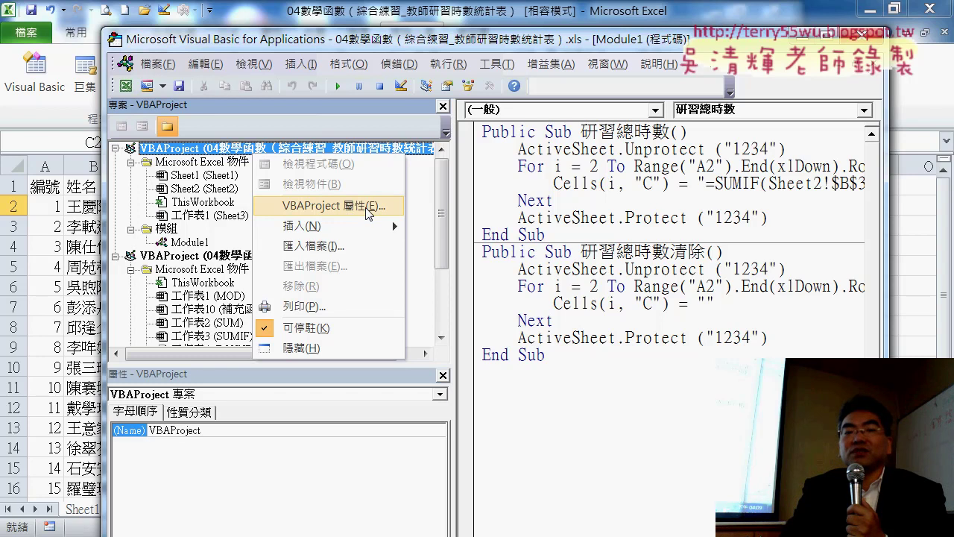
left_click(368, 213)
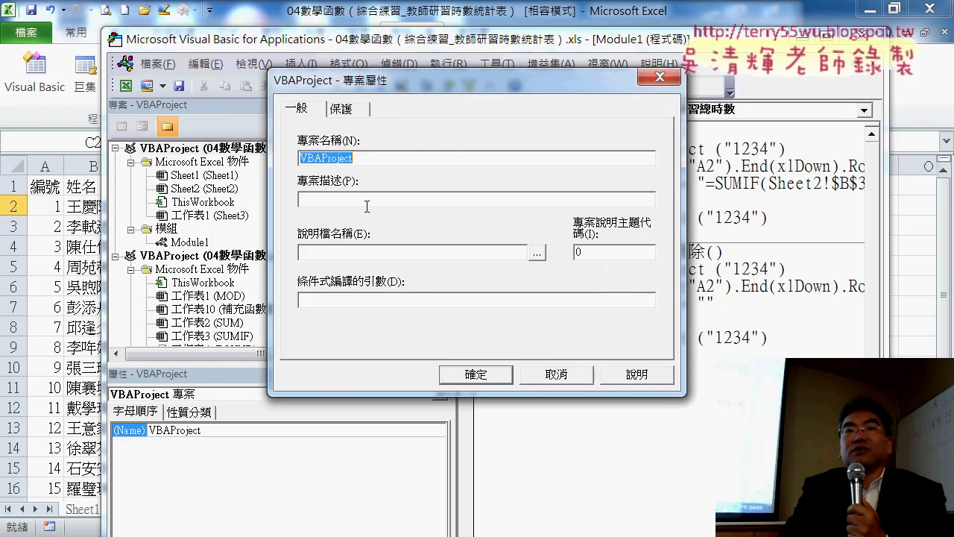
left_click(343, 109)
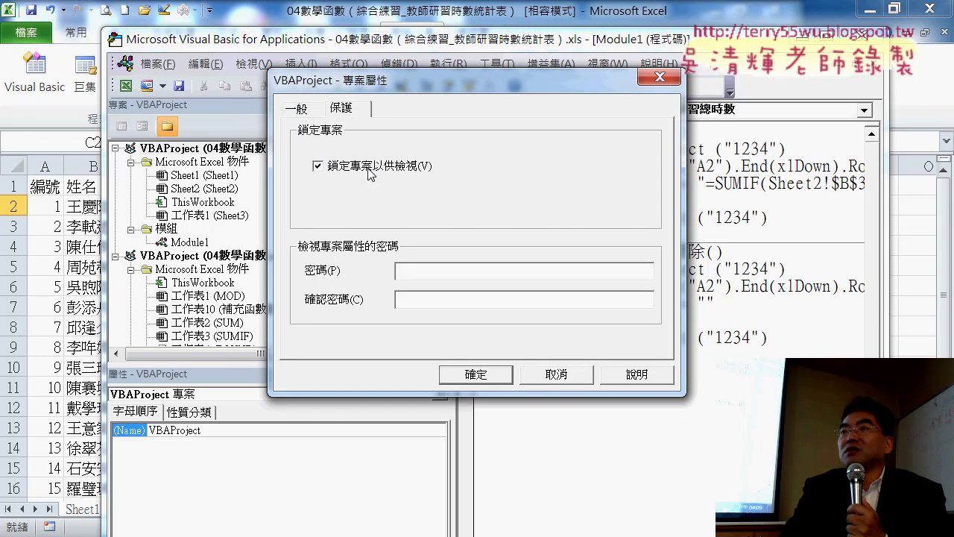
left_click(438, 270)
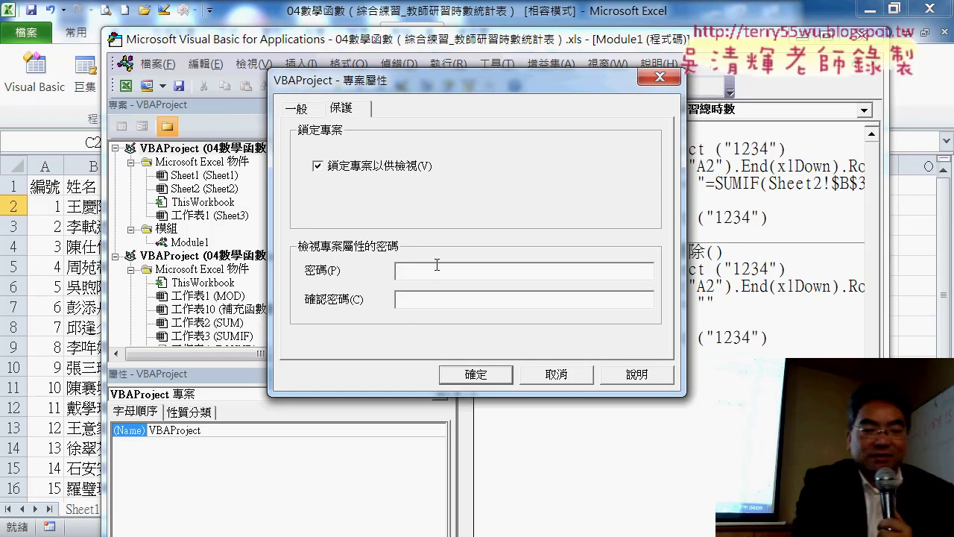
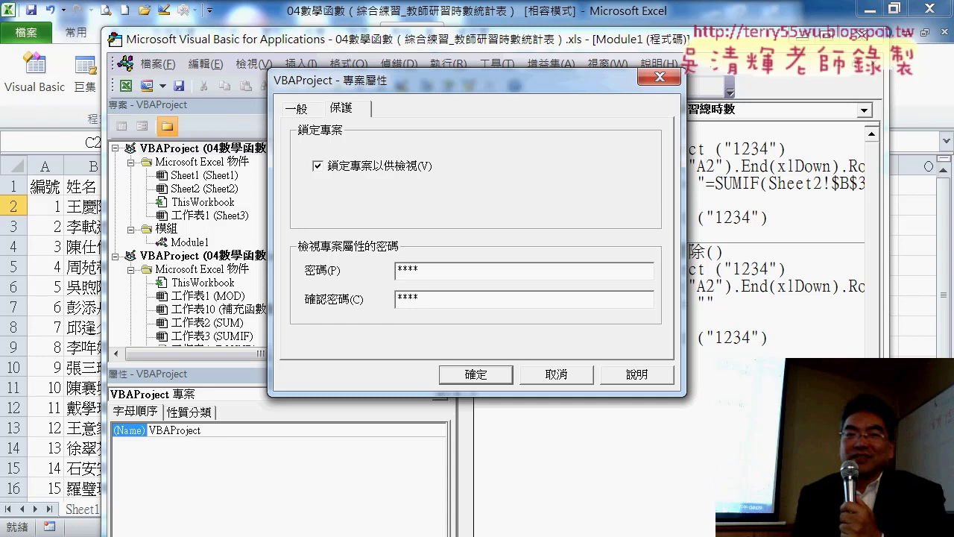
left_click(484, 377)
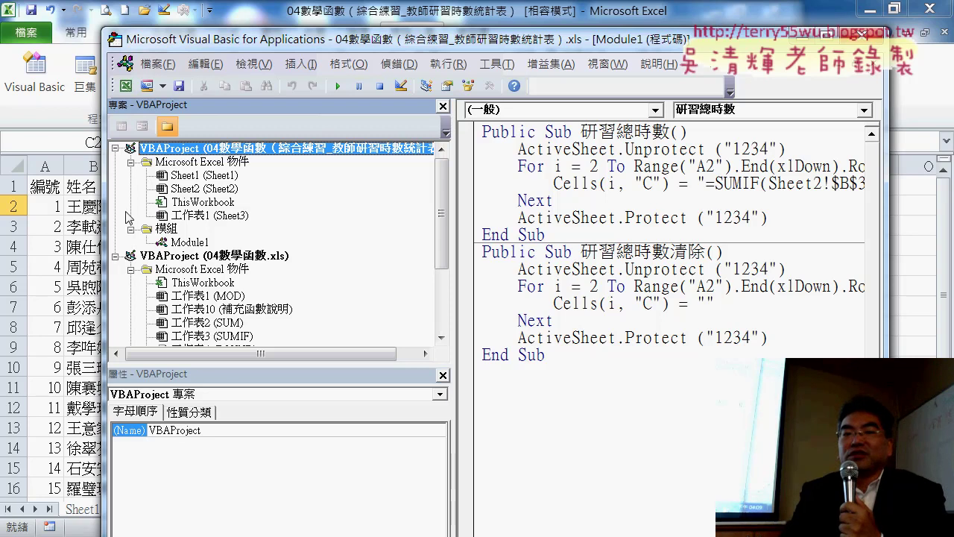
Close the VBA editor, save and close the open workbooks, and close the folder windows
double_click(195, 245)
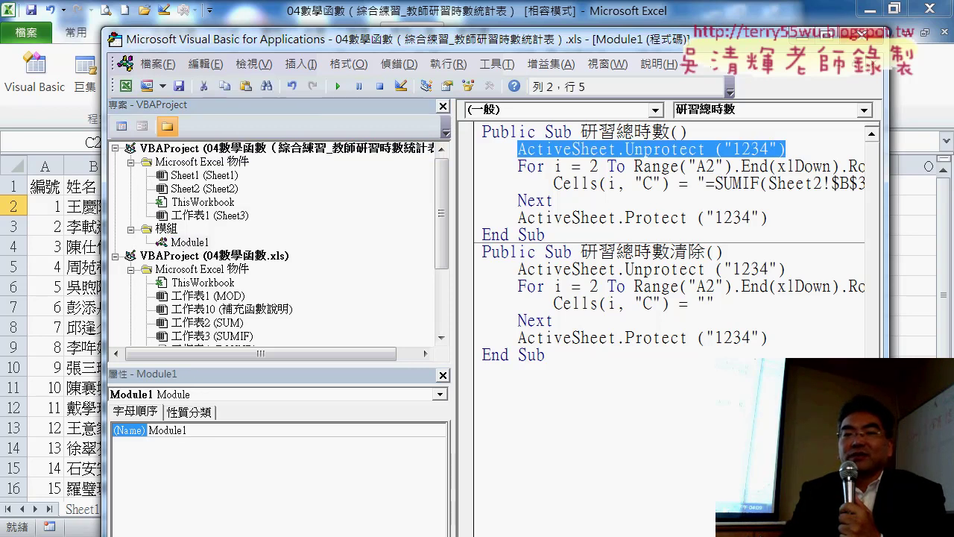
left_click(863, 35)
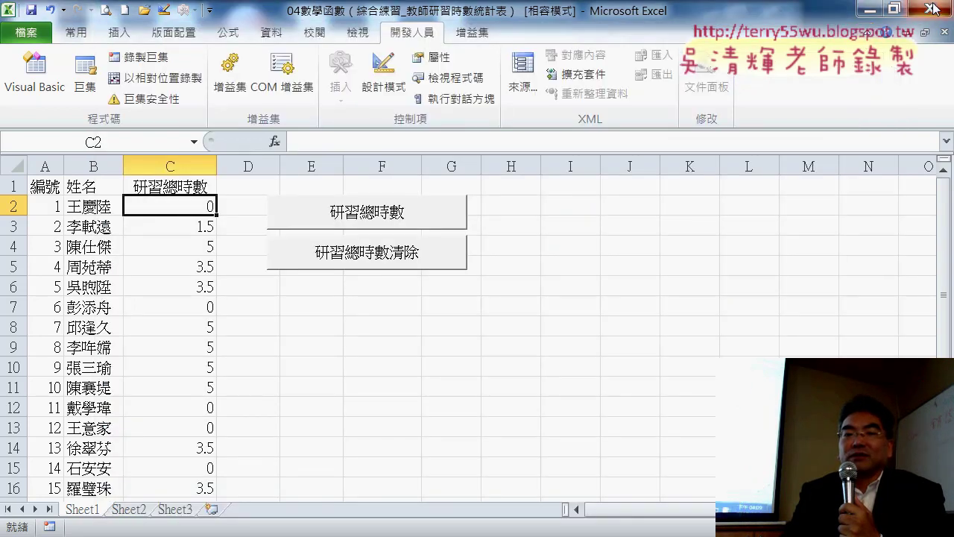
left_click(930, 8)
left_click(407, 309)
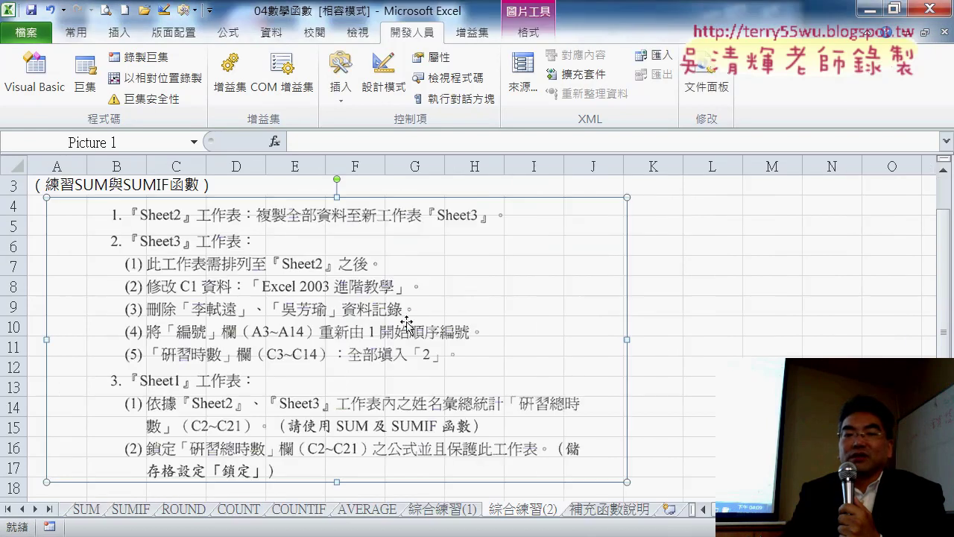
left_click(869, 9)
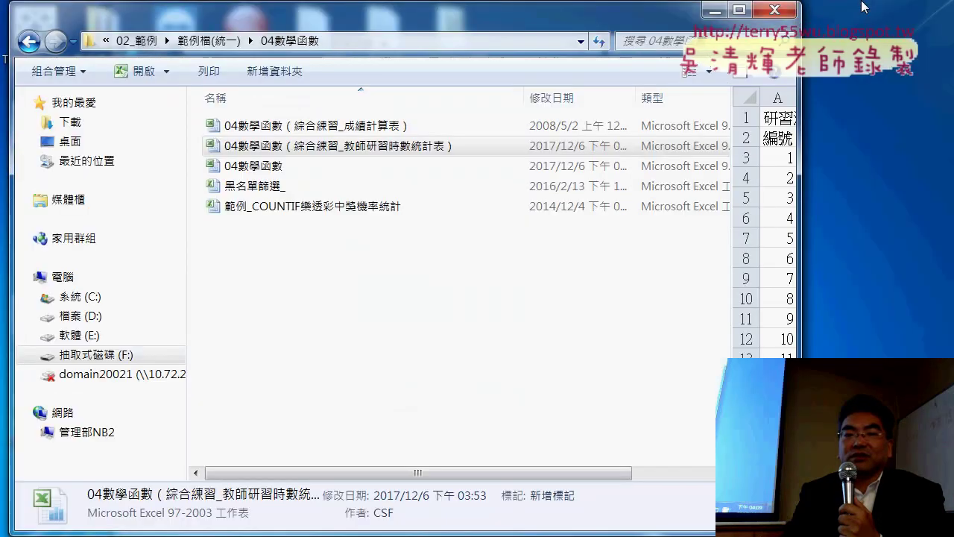
left_click(714, 9)
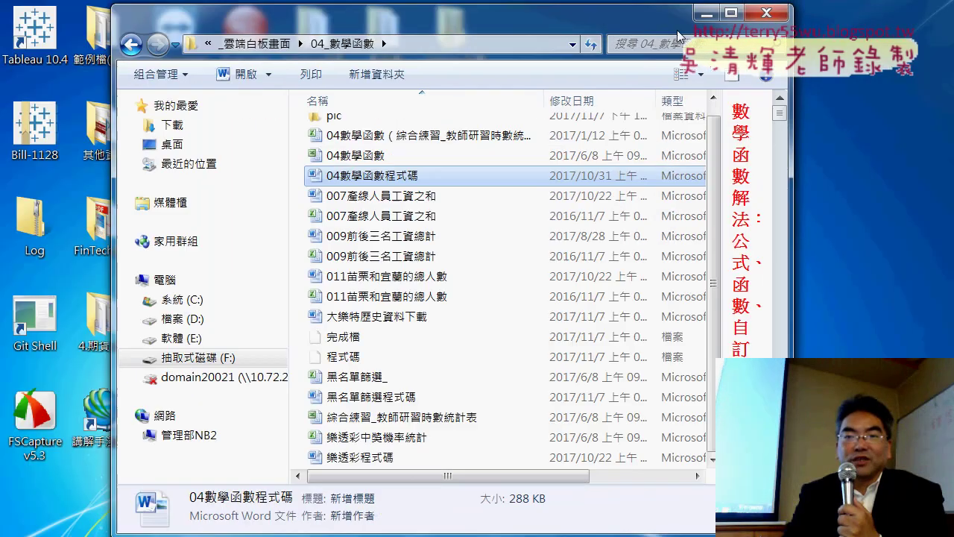
left_click(697, 11)
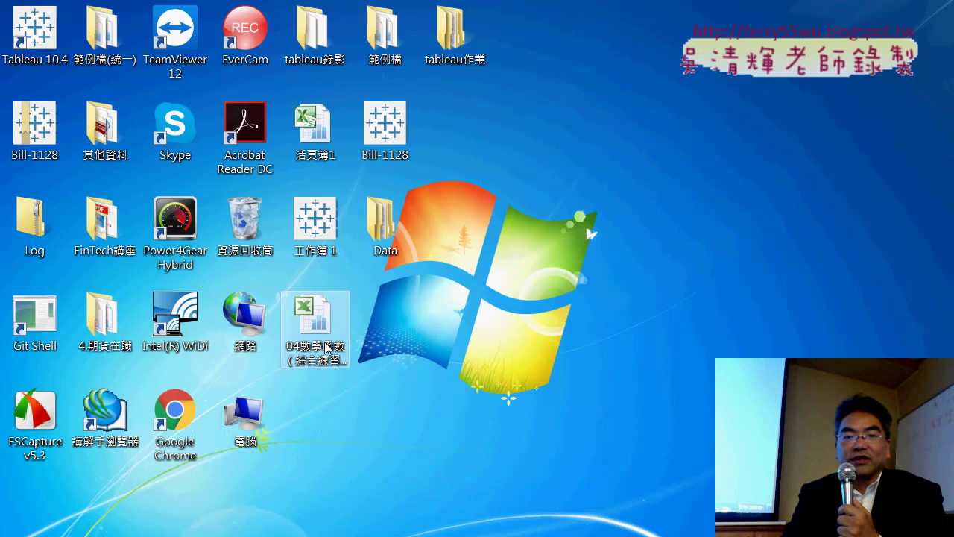
Open the 04數學函數 (綜合練習_教師研習時數統計表) workbook from the desktop
left_click(328, 348)
key("F2")
left_click(333, 314)
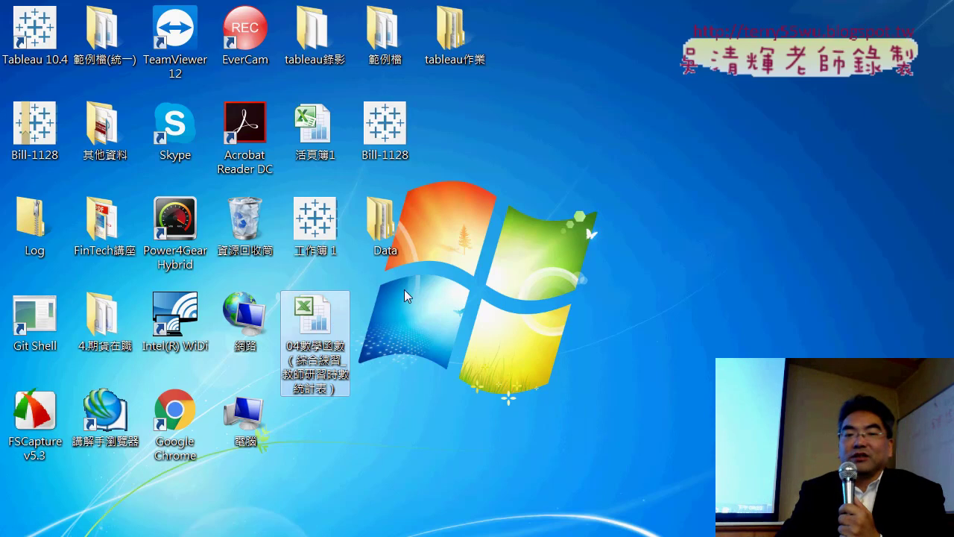
double_click(334, 320)
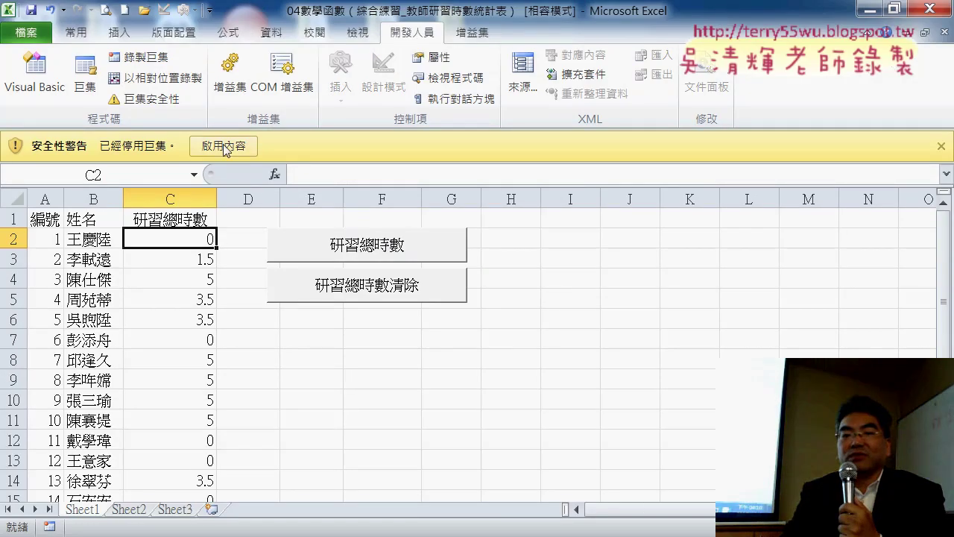
Enable the workbook's content via 啟用內容 and launch the Visual Basic editor
left_click(225, 147)
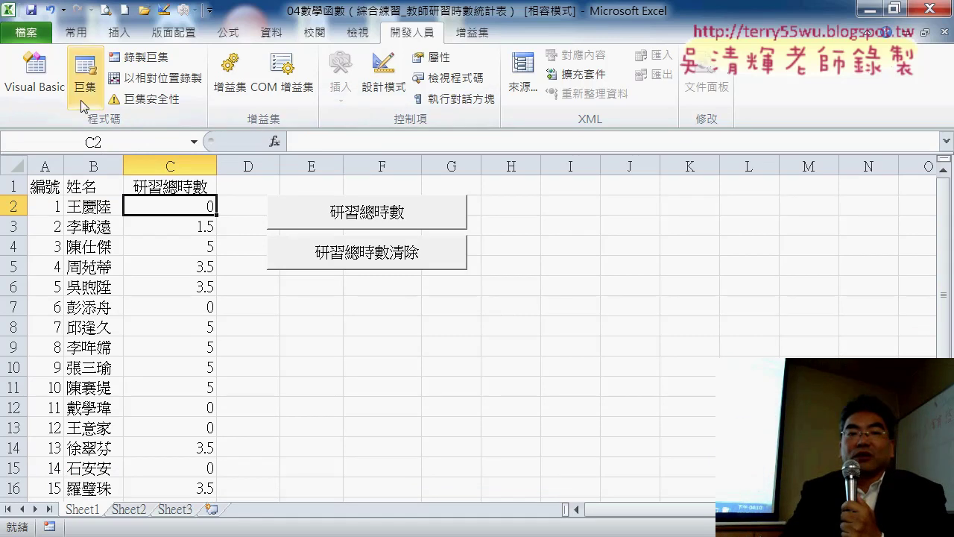
left_click(56, 88)
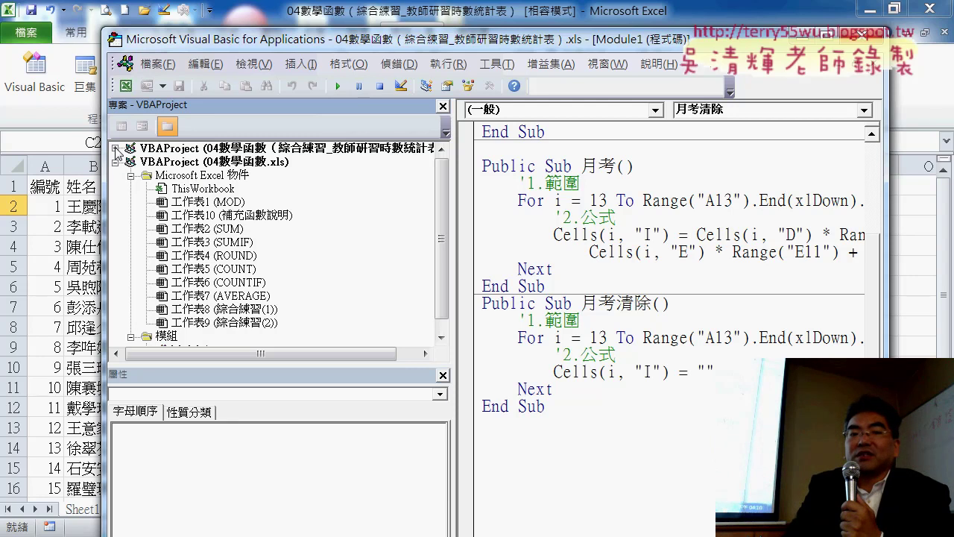
Unlock the VBAProject with its password after one failed attempt, then open Module1 under 模組
left_click(115, 149)
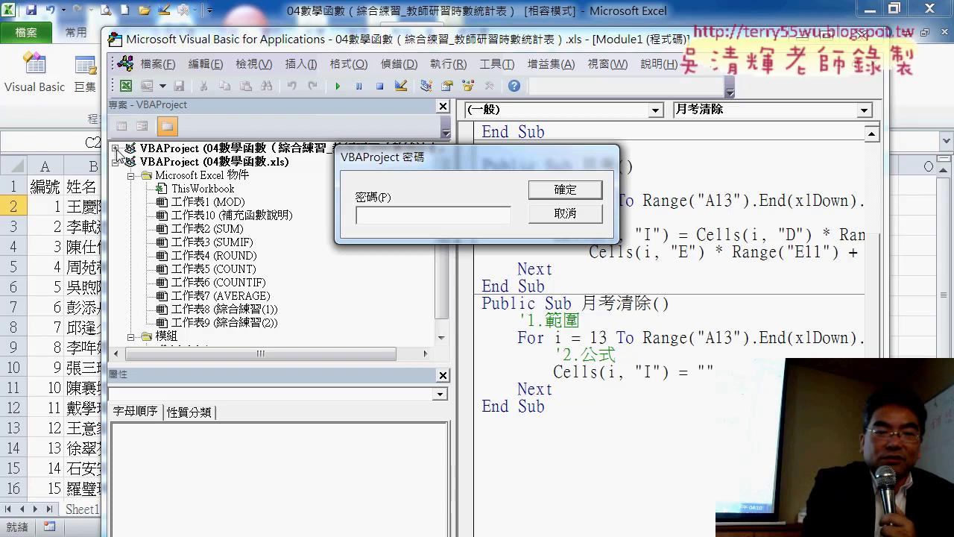
key("Return")
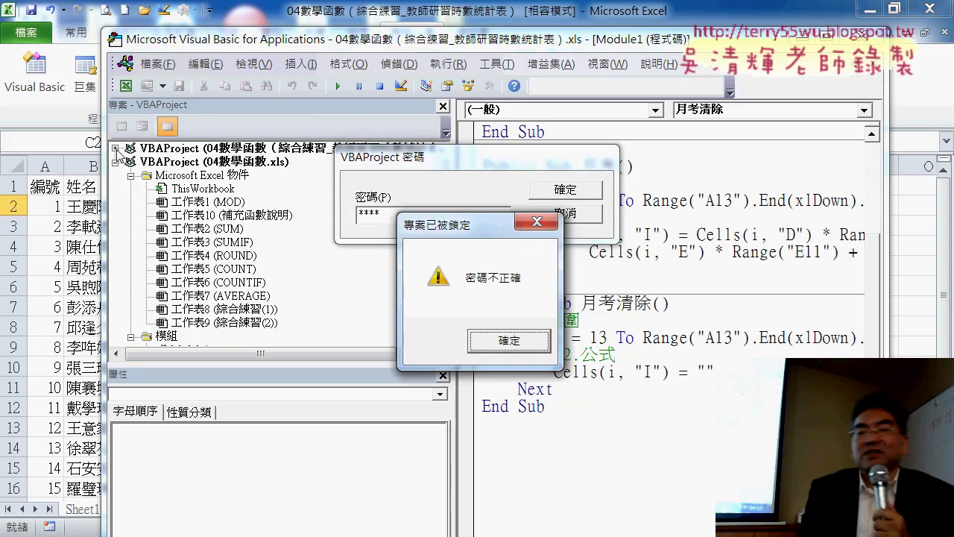
key("Return")
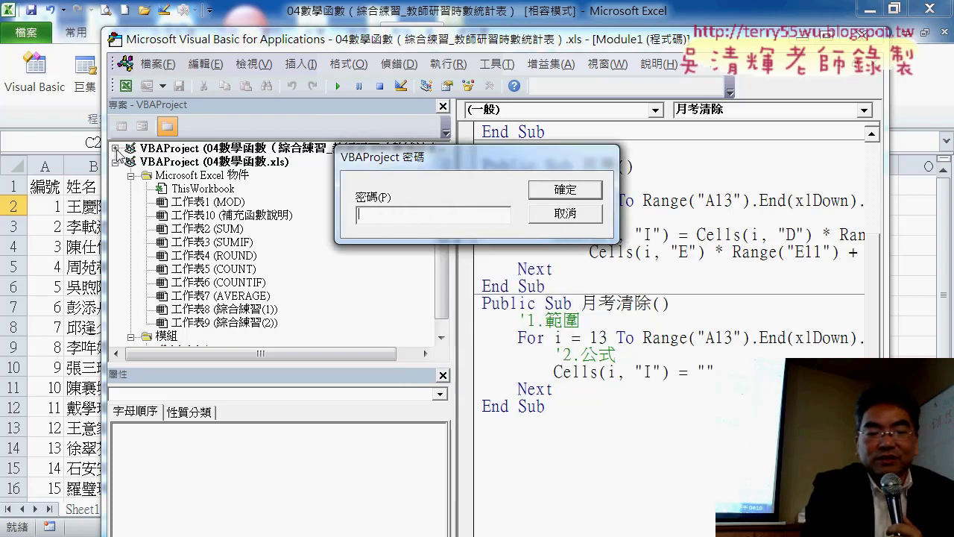
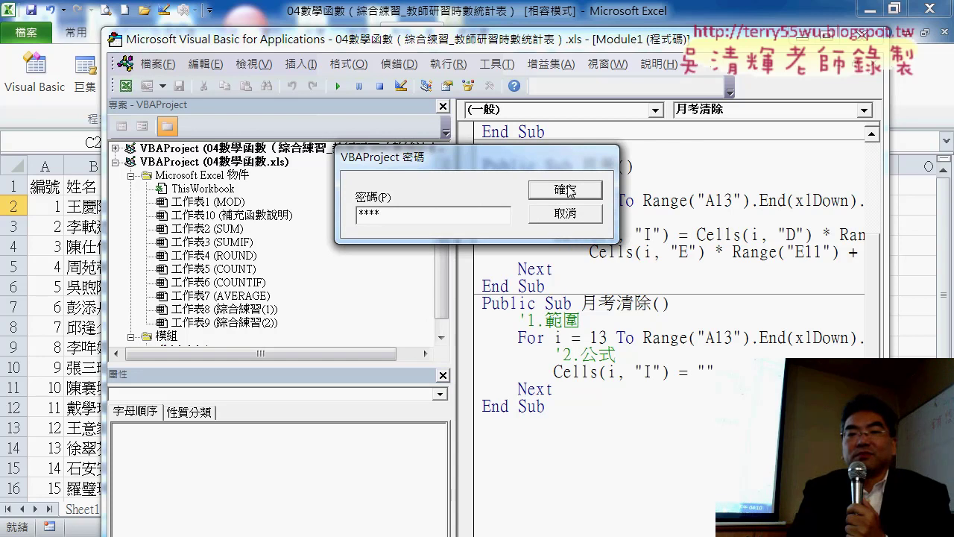
left_click(567, 190)
left_click(131, 176)
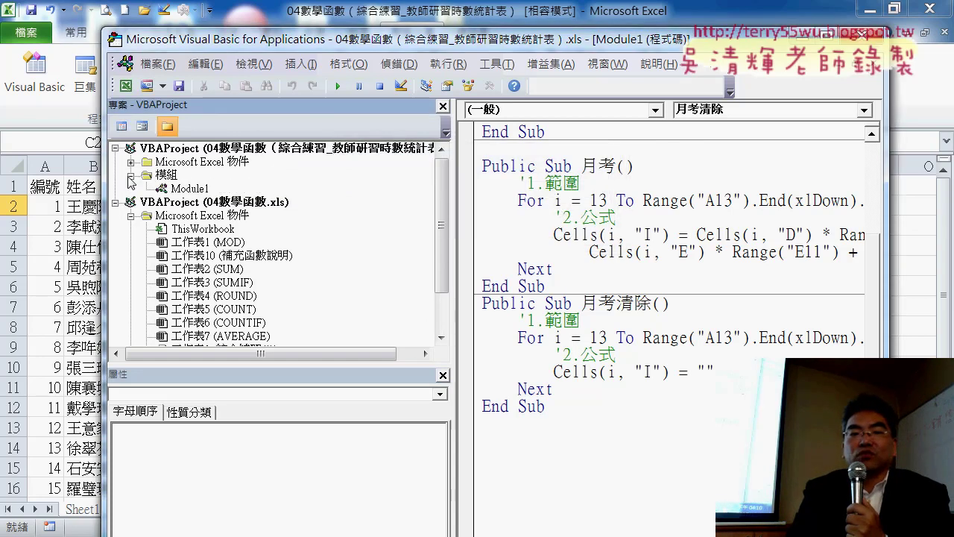
double_click(189, 188)
Highlight the ActiveSheet.Unprotect line, then return to the worksheet and select cell H8
left_click_drag(785, 149, 519, 149)
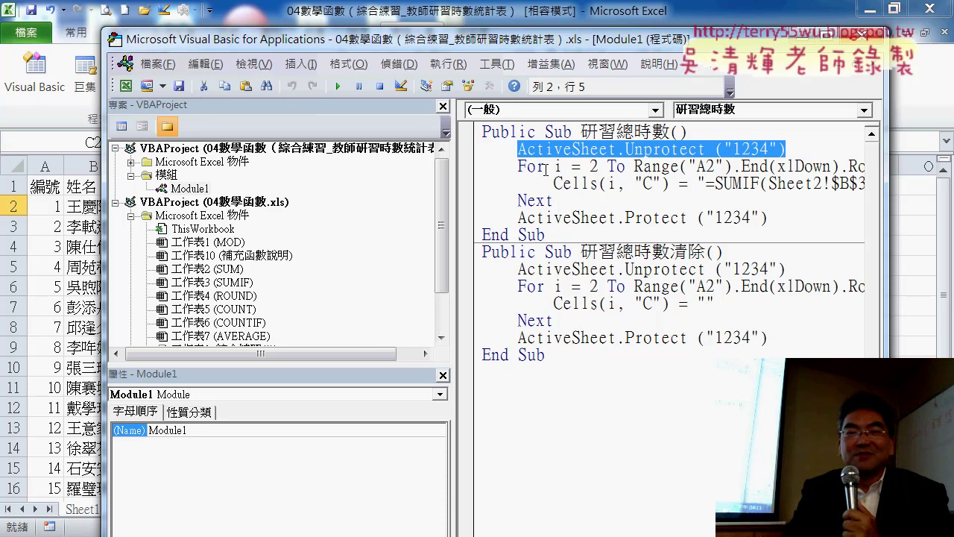
key("F5")
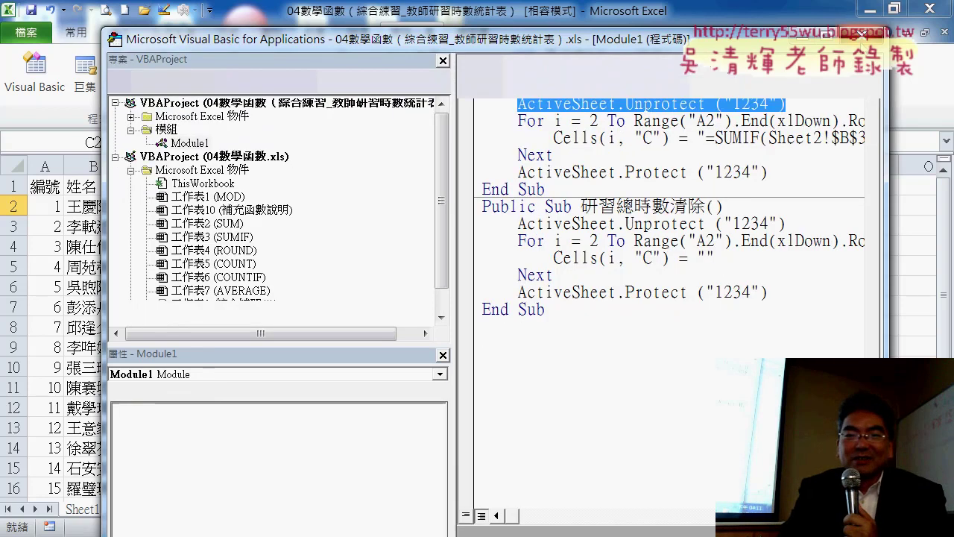
key("alt+F11")
left_click(486, 316)
left_click(389, 250)
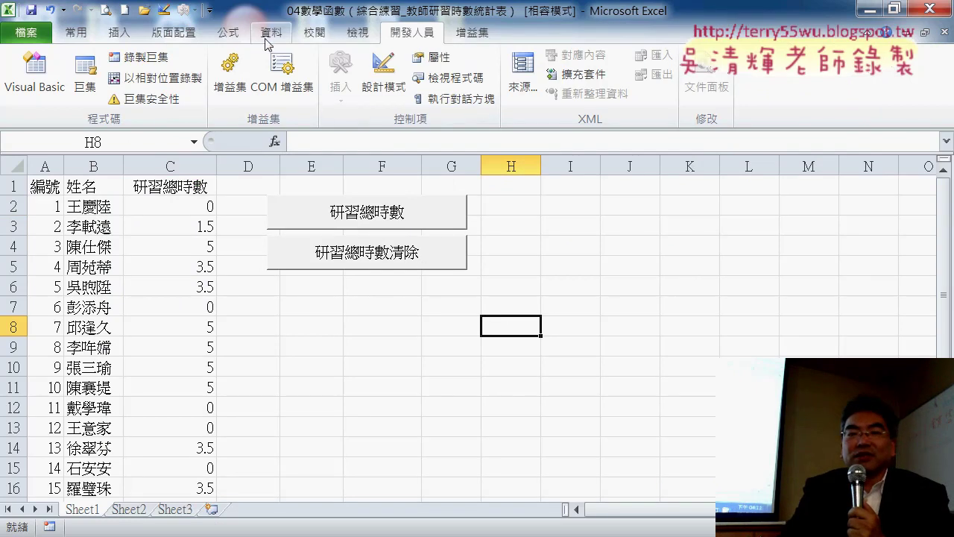
Browse the View and Review ribbons, then reopen the VBA editor from Developer
left_click(358, 33)
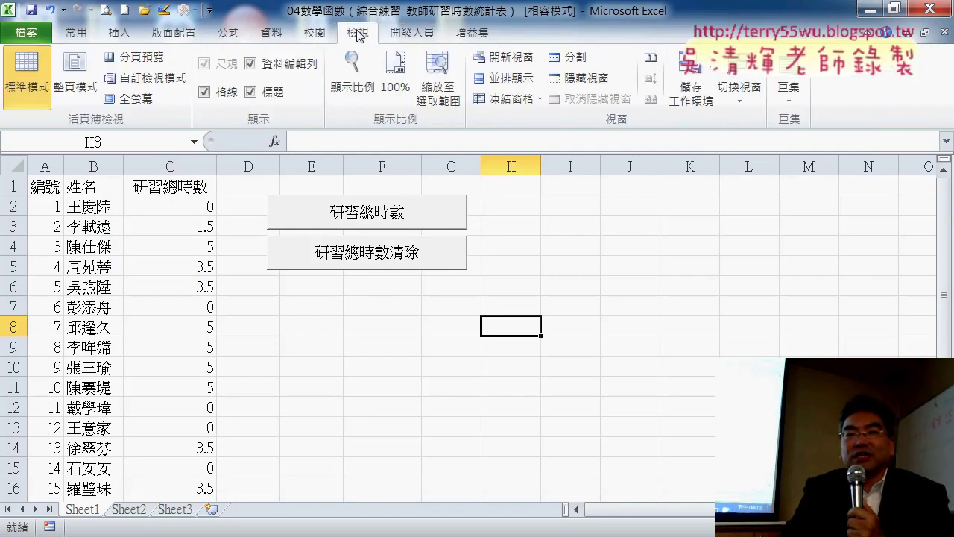
left_click(313, 33)
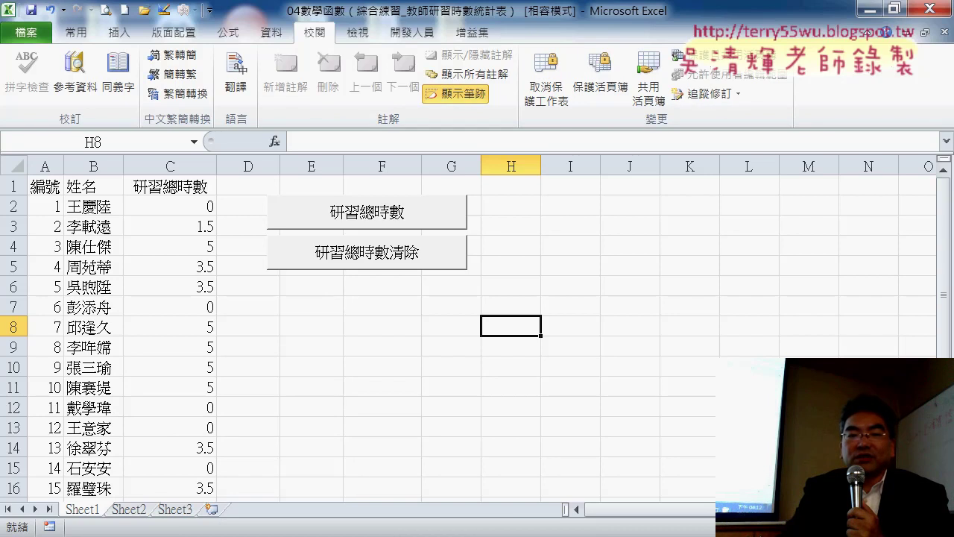
left_click(411, 34)
left_click(34, 69)
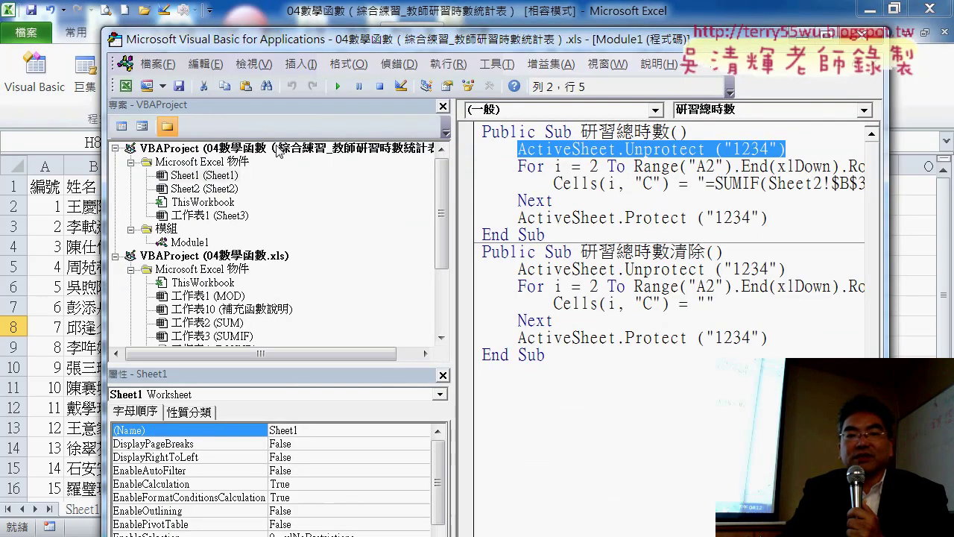
Untick 鎖定專案以供檢視 in VBAProject Properties' 保護 tab, then close the VBA editor
right_click(280, 149)
left_click(354, 199)
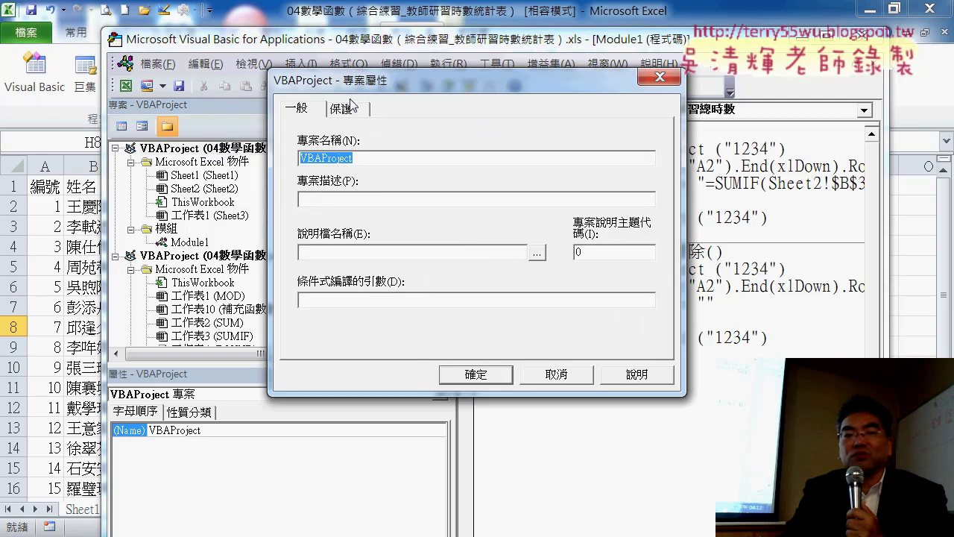
left_click(352, 104)
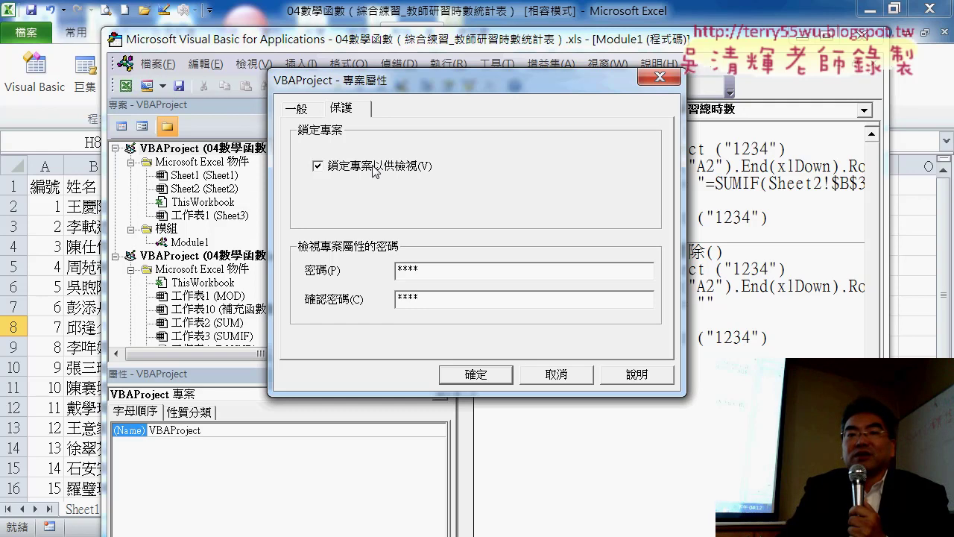
left_click(373, 167)
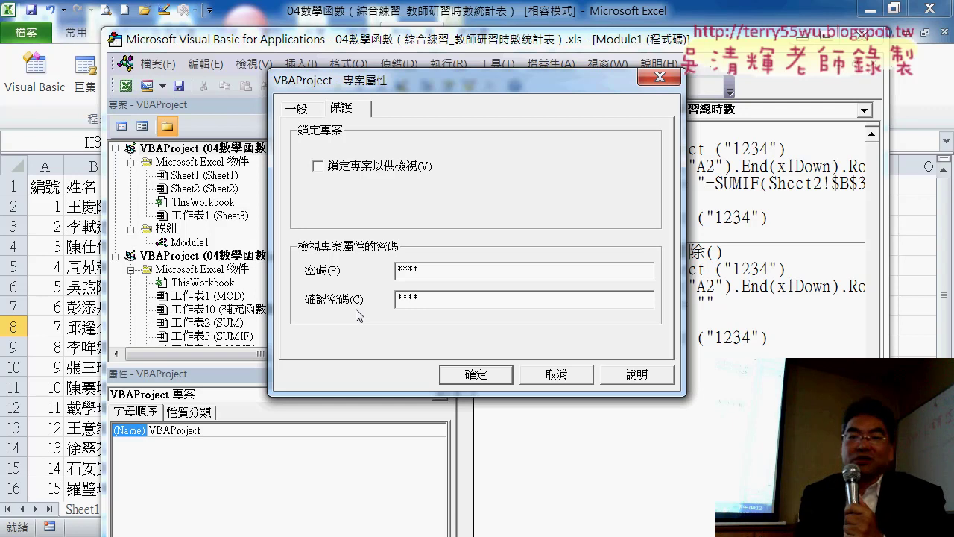
left_click(557, 375)
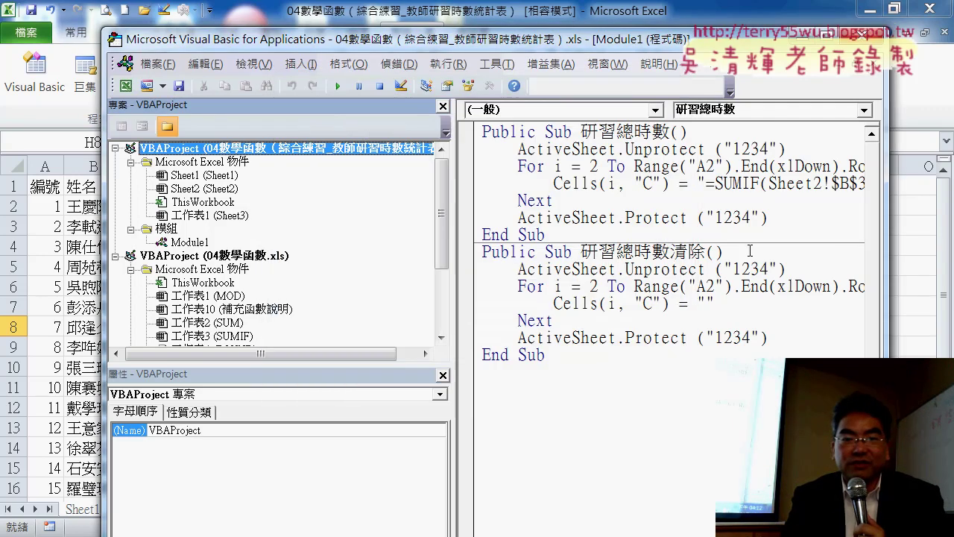
left_click(864, 35)
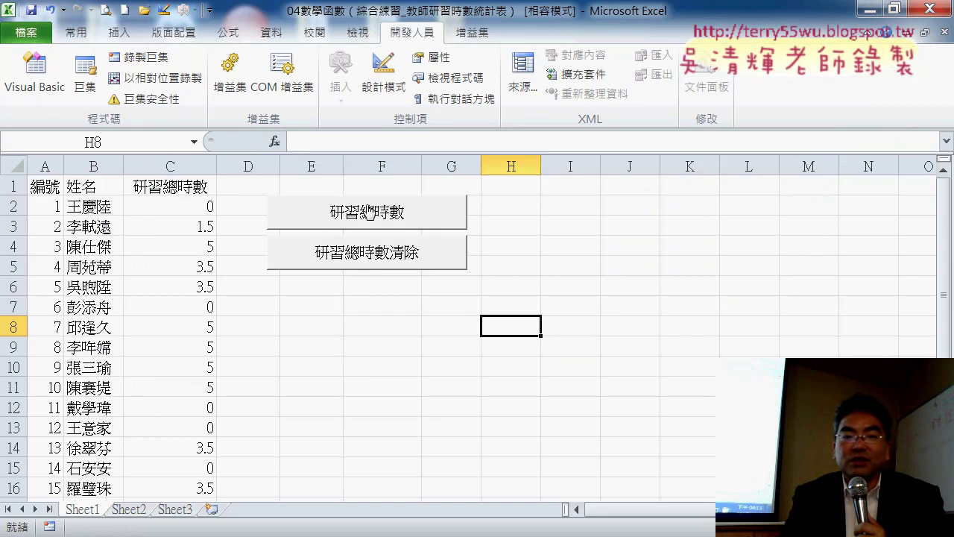
Save and close the teacher-hours workbook, then select A2:K7 on the COUNT sheet
left_click(930, 9)
left_click(402, 299)
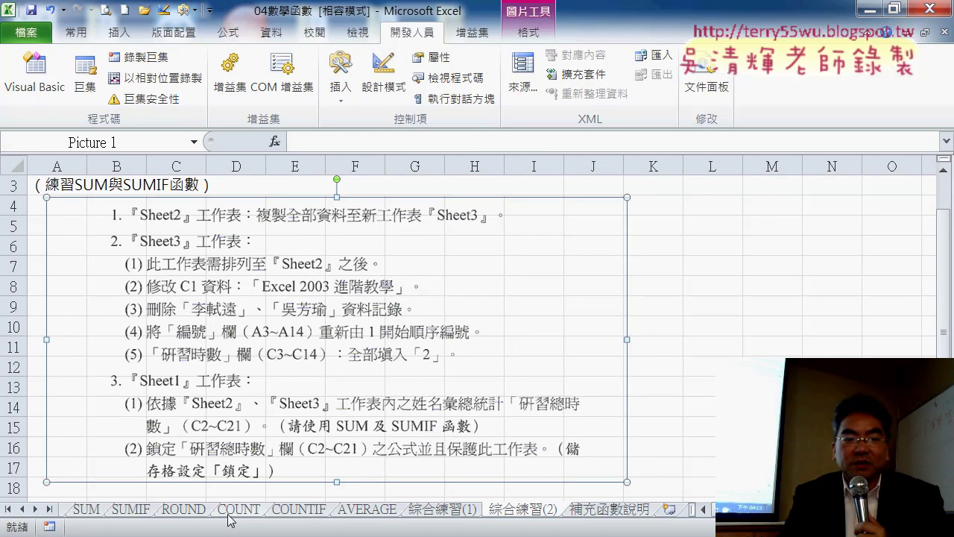
left_click(243, 512)
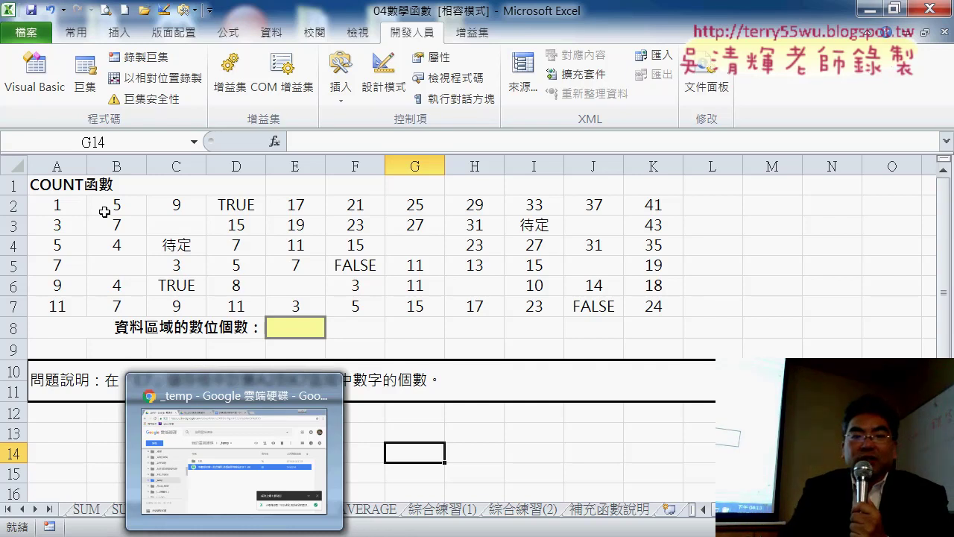
mouse_move(60, 206)
left_mouse_down()
mouse_move(313, 290)
mouse_move(636, 300)
left_mouse_up()
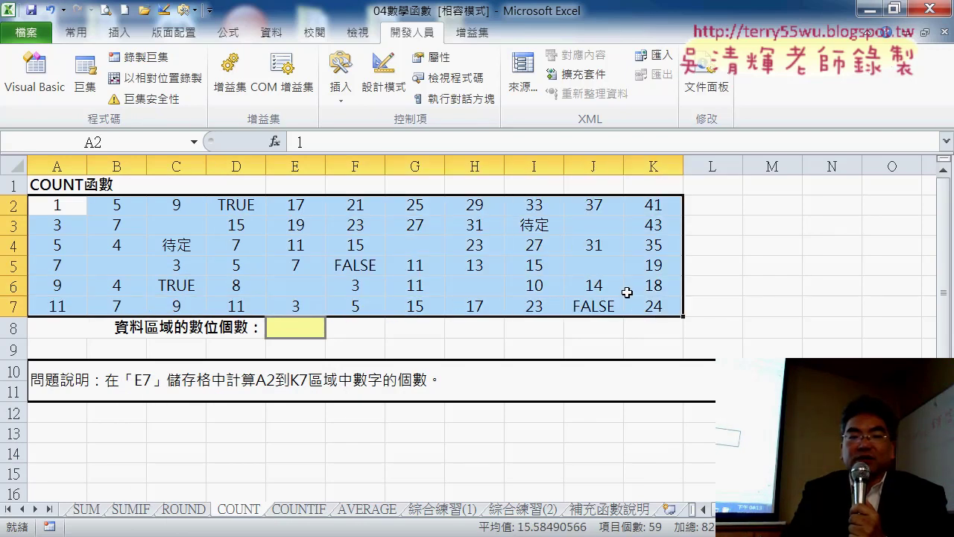